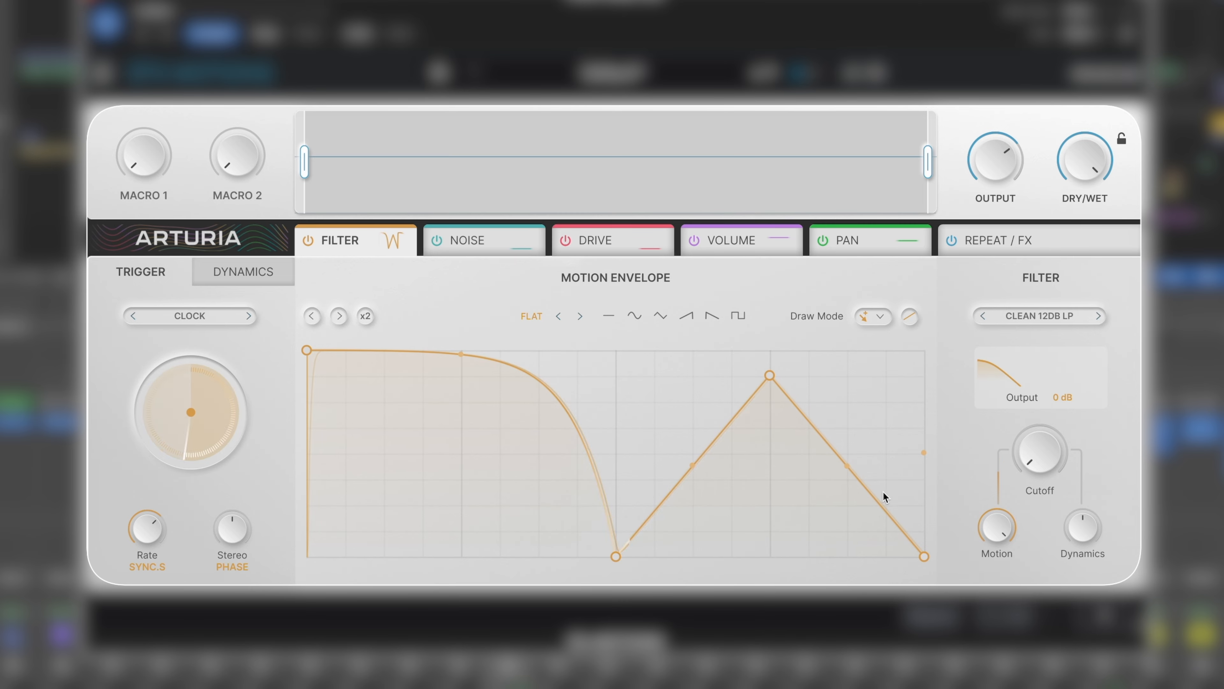
Step: Reduce the filter's Motion amount strongly and raise the cutoff to slightly above its middle position
mouse_move(1002, 528)
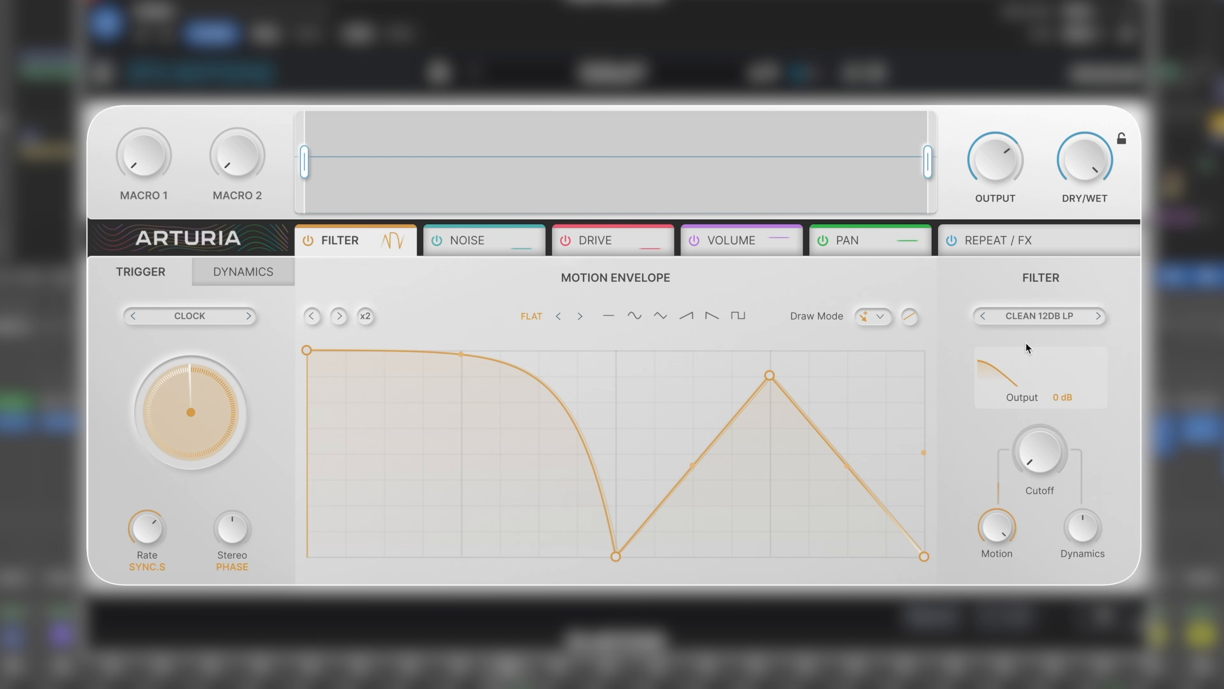
left_click_drag(995, 524, 996, 577)
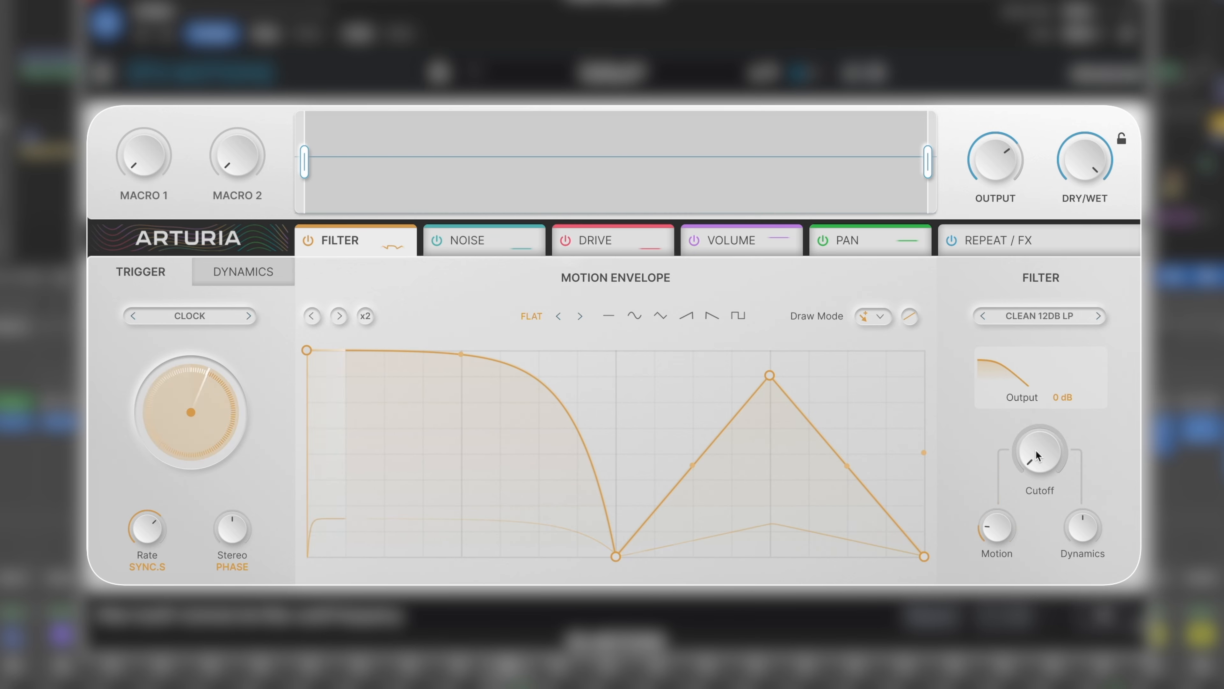
left_click_drag(1036, 452, 1036, 401)
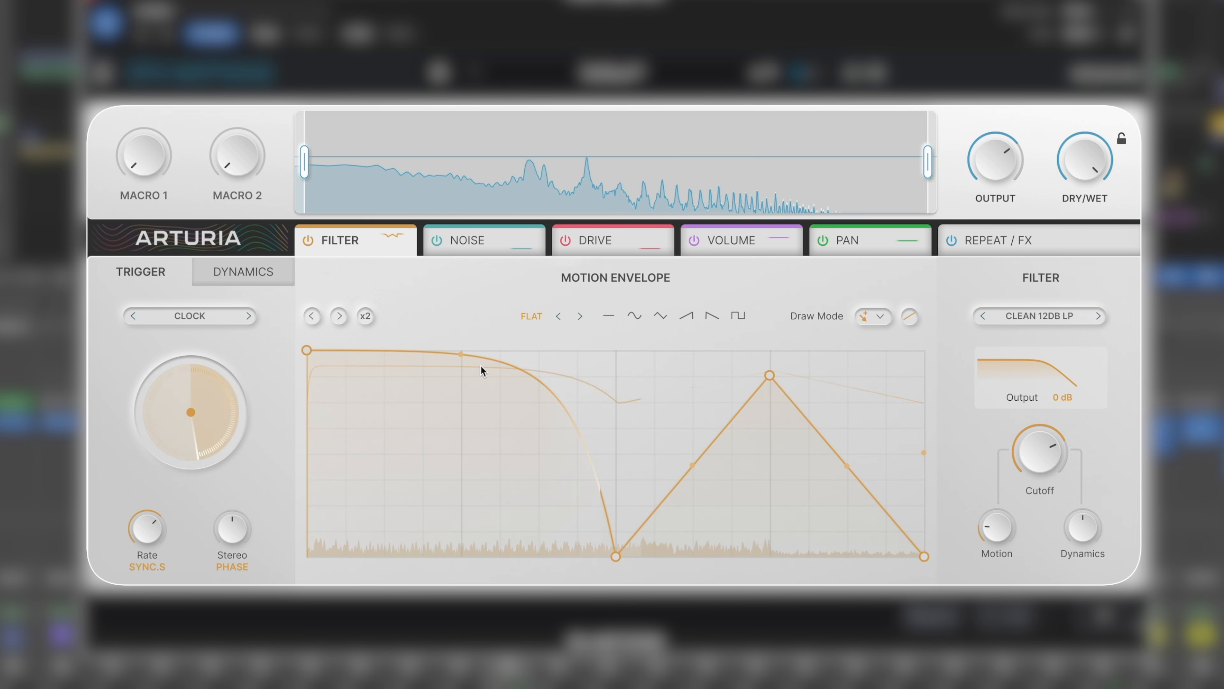
left_click_drag(1059, 449, 1054, 489)
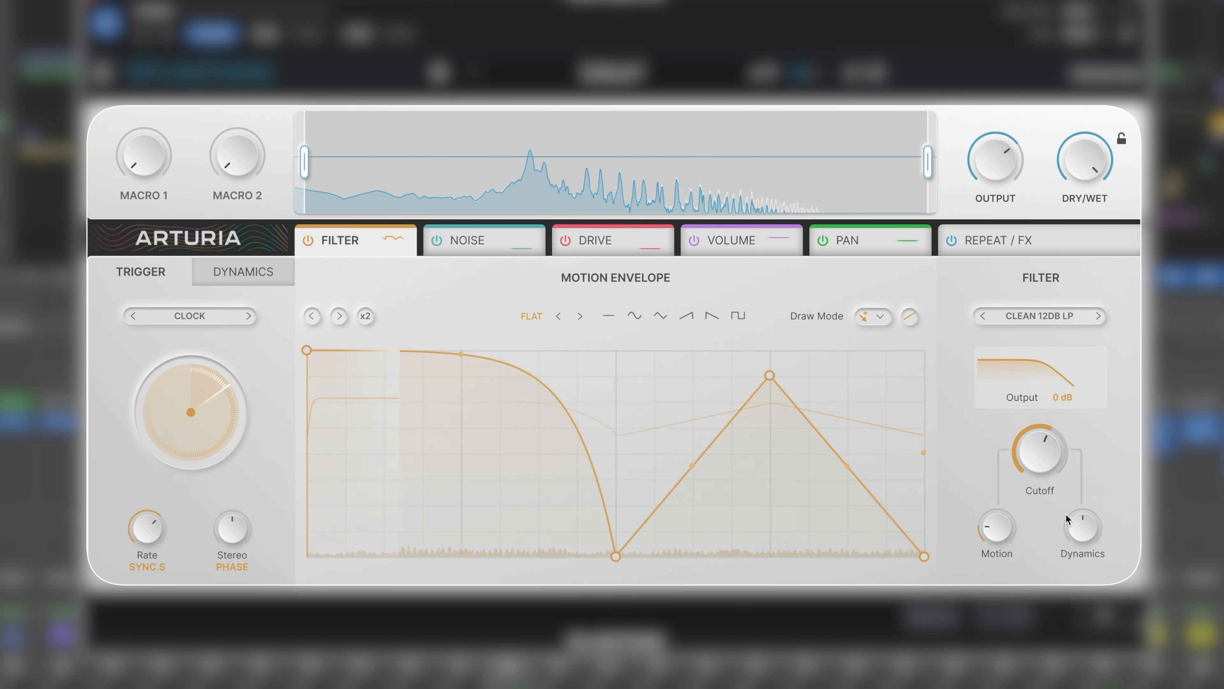
Step: Set the filter's Dynamics amount to 125 % and raise the Threshold slightly in the dynamics settings
mouse_move(1081, 528)
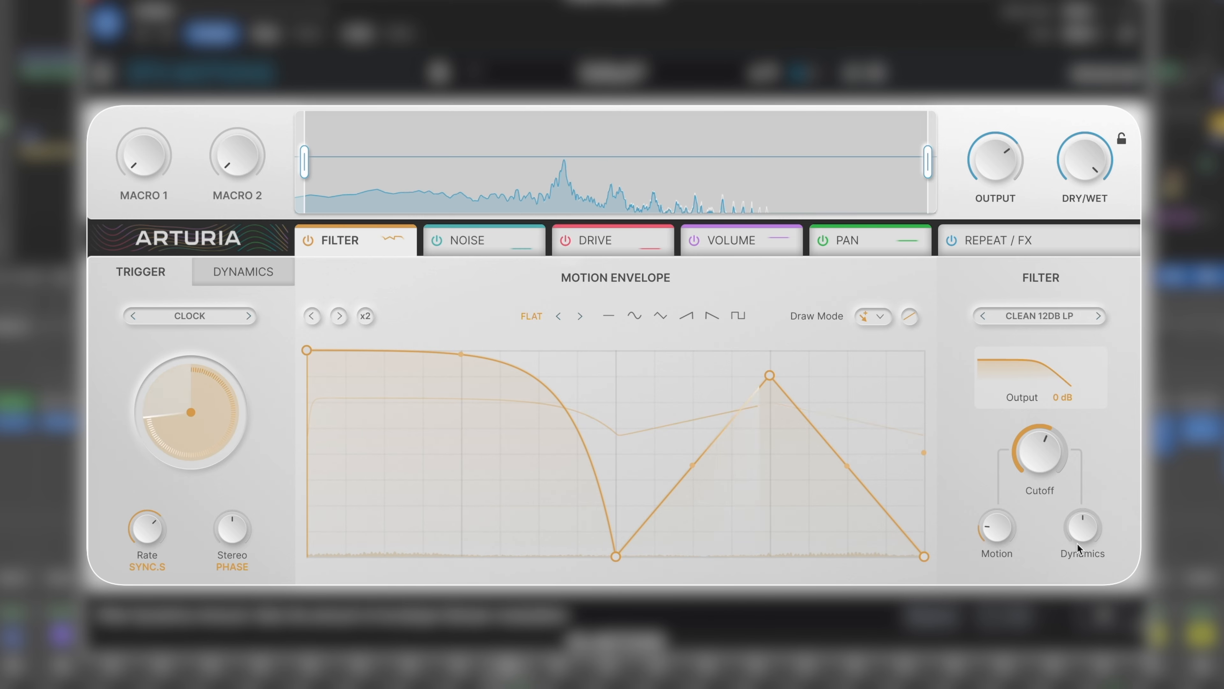
mouse_move(1084, 534)
left_mouse_down()
mouse_move(1084, 521)
mouse_move(1078, 568)
mouse_move(1079, 530)
left_mouse_up()
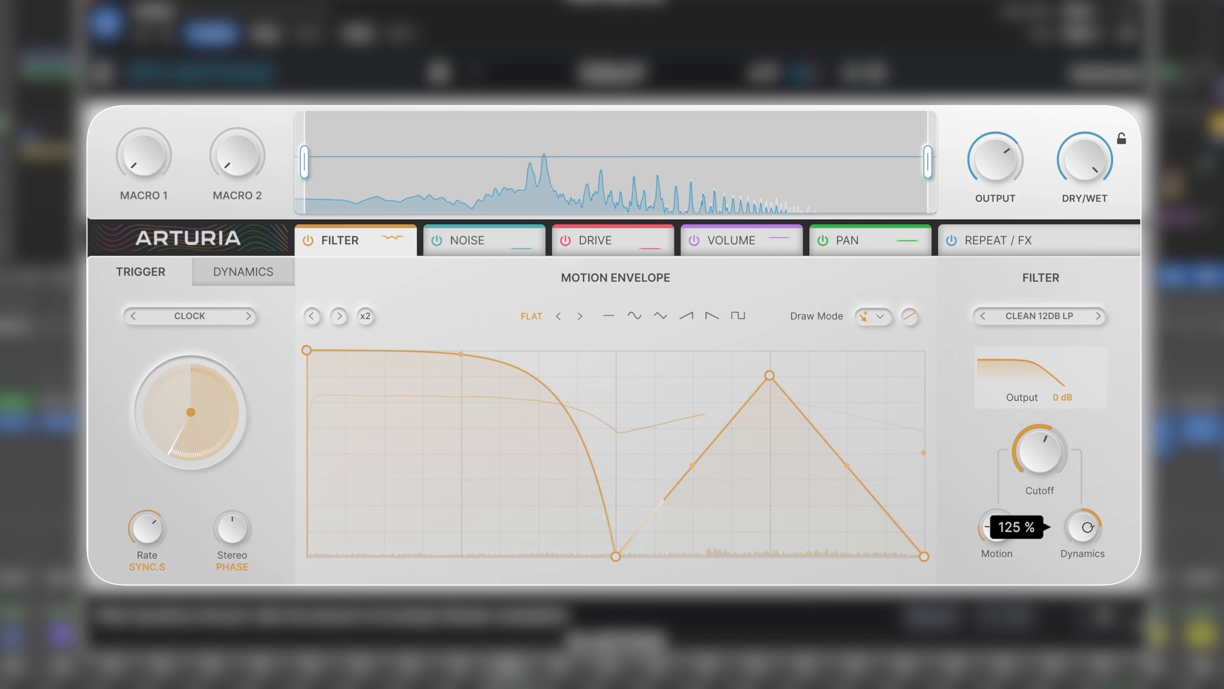
left_click(234, 277)
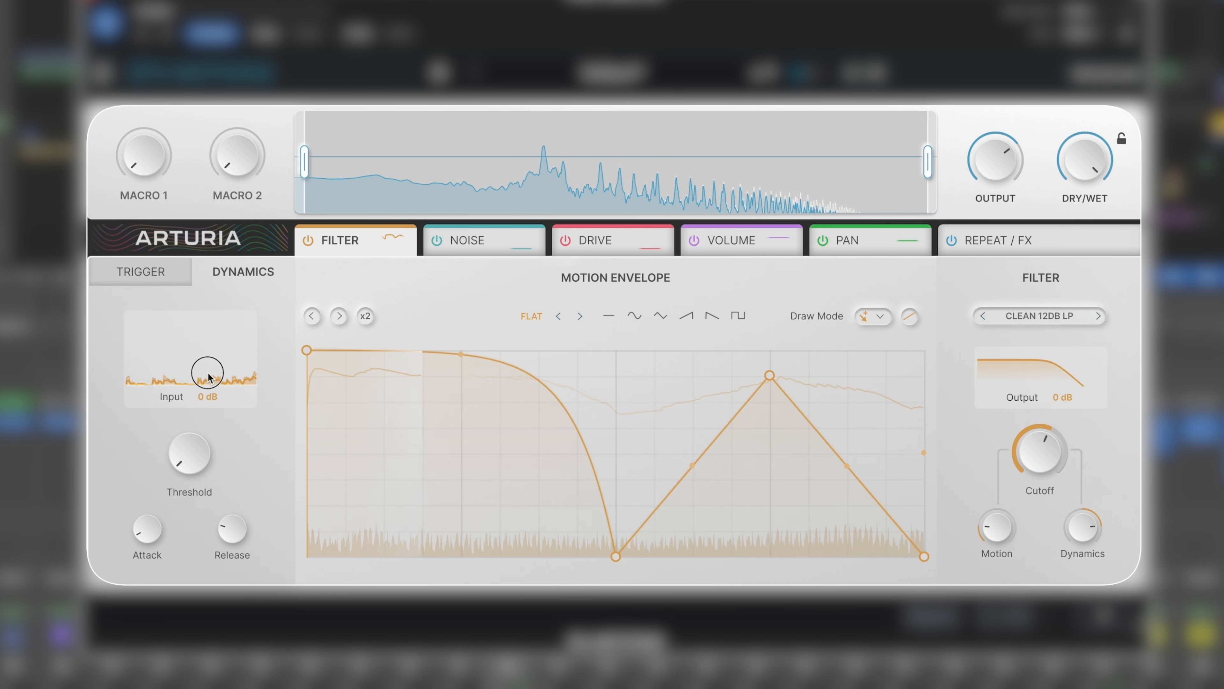
left_click_drag(202, 407, 202, 415)
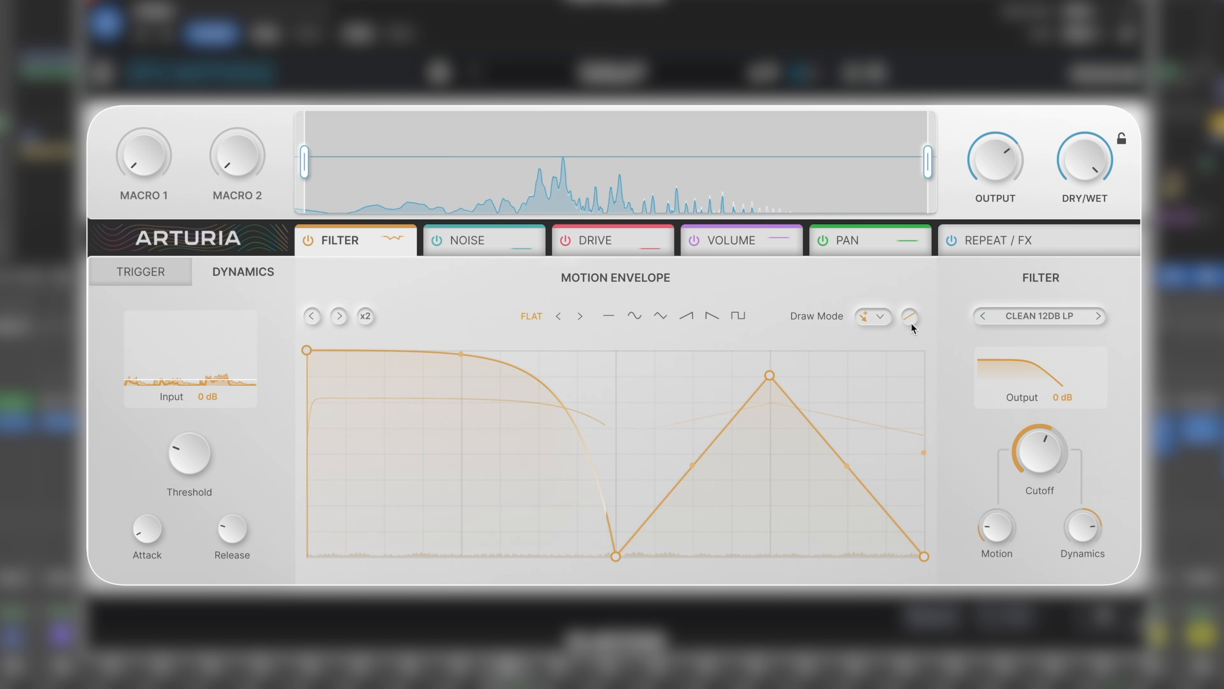
Step: Try the Warm 12dB BP filter mode with the cutoff lowered to 188 Hz
left_click(1044, 318)
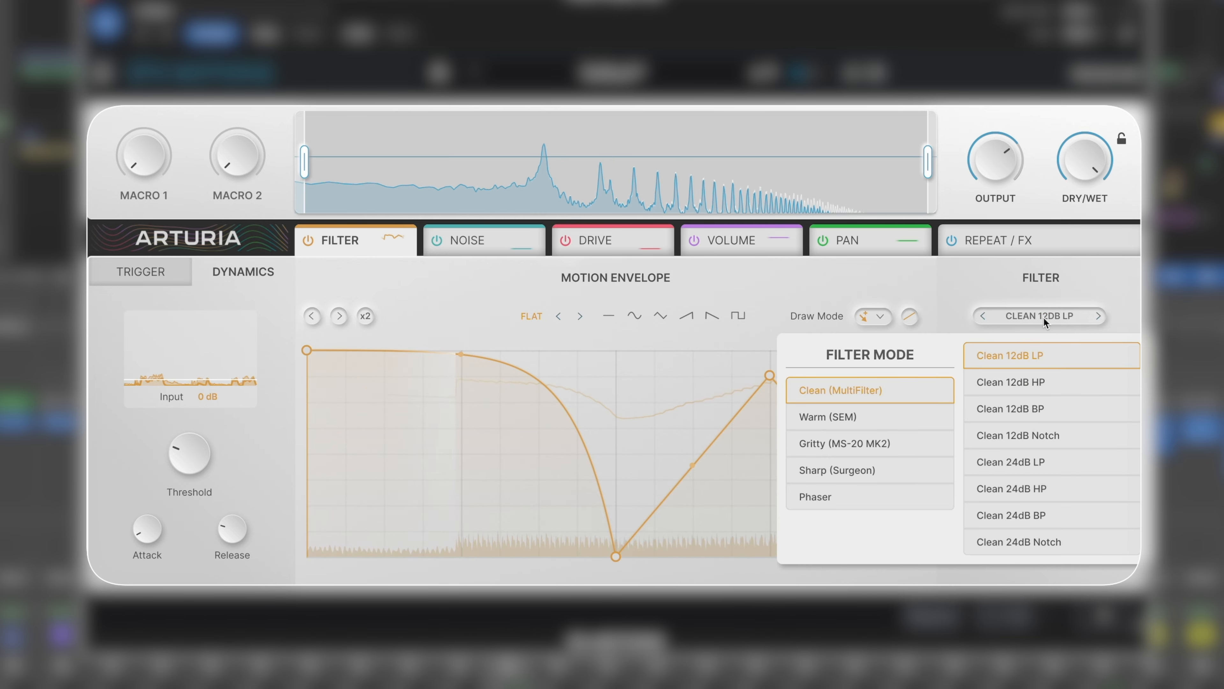
mouse_move(901, 418)
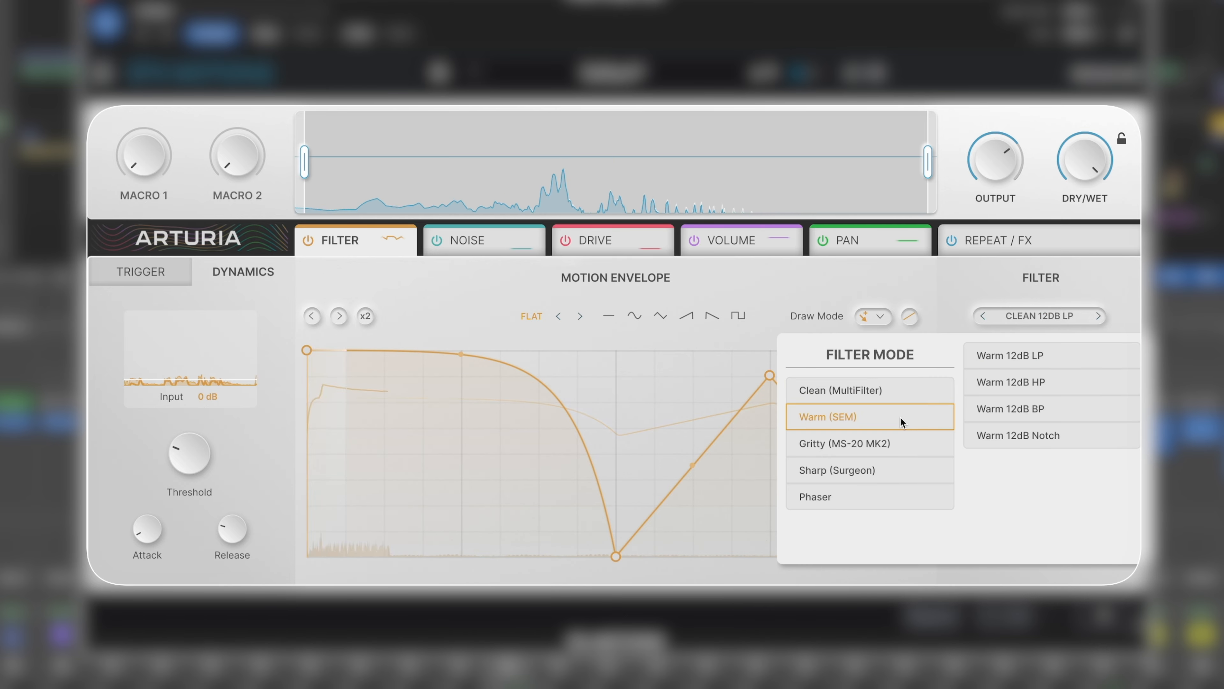
left_click(1100, 402)
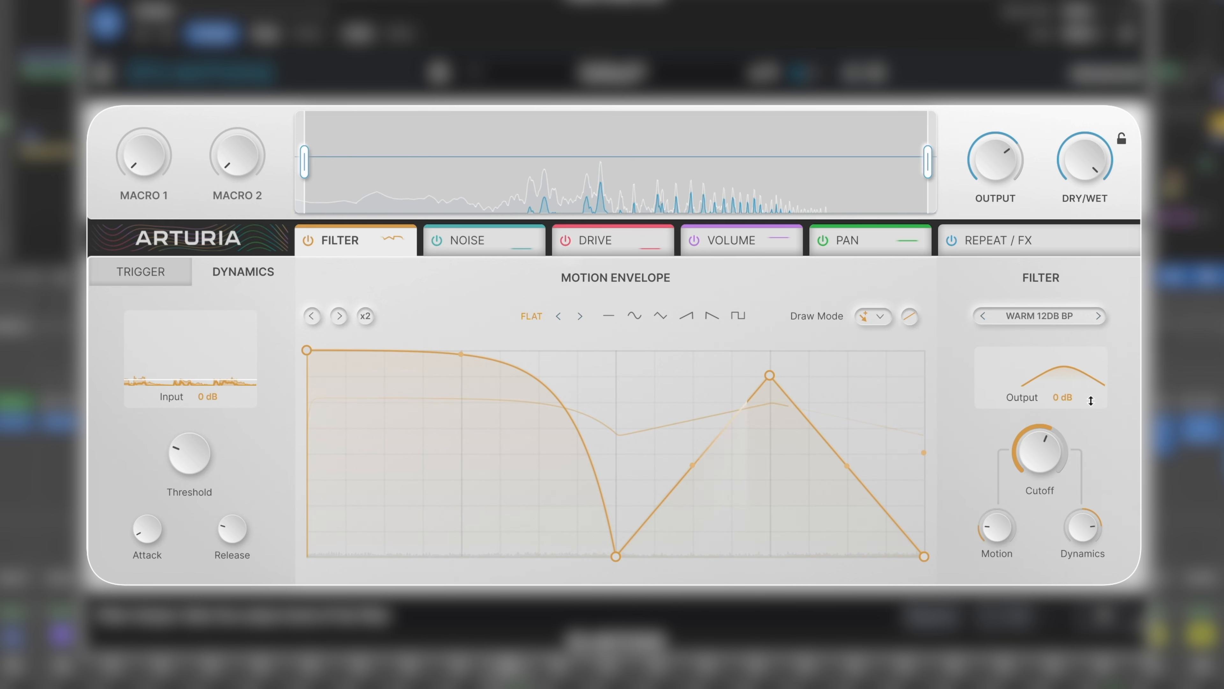
left_click_drag(1044, 459, 1046, 502)
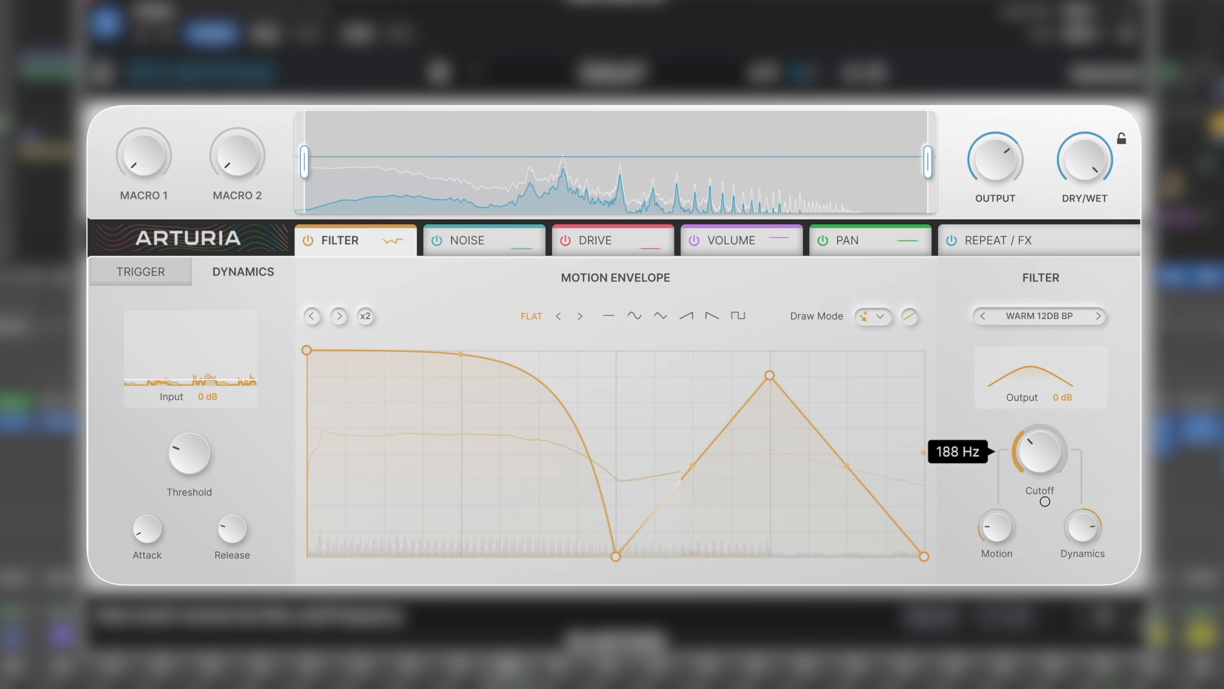
Step: Step the filter mode through Warm 12dB Notch to Grit 12dB LP and set the cutoff to 358 Hz
left_click(1098, 317)
left_click_drag(1068, 447, 1058, 447)
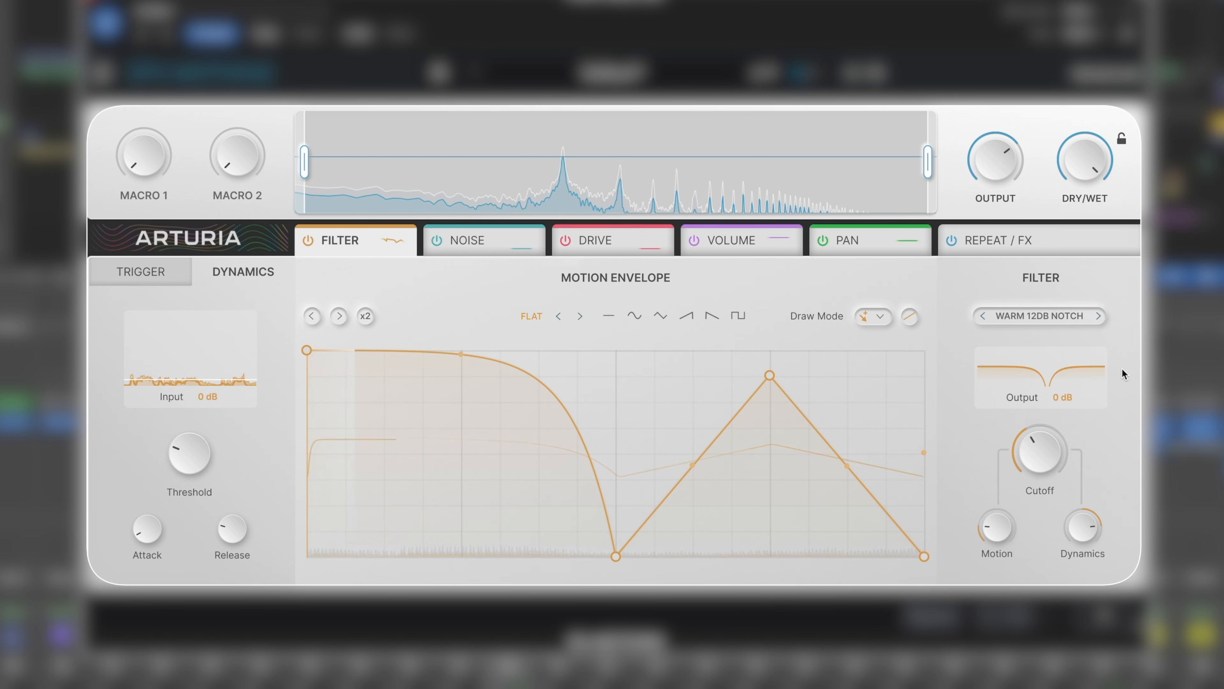
left_click(1090, 317)
left_click(1091, 317)
left_click_drag(1046, 463, 1049, 420)
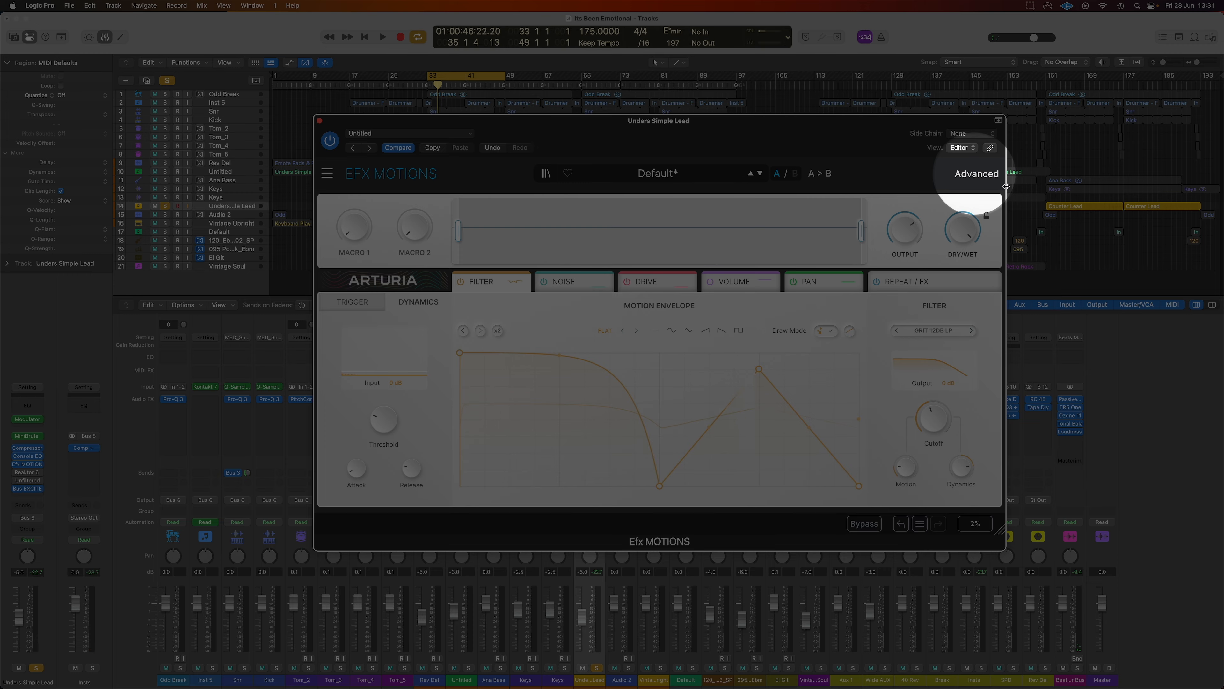
Step: Expand the plug-in to its Advanced view, move its window higher, and show the Function modulator's settings
left_click(985, 180)
left_click_drag(833, 142, 829, 69)
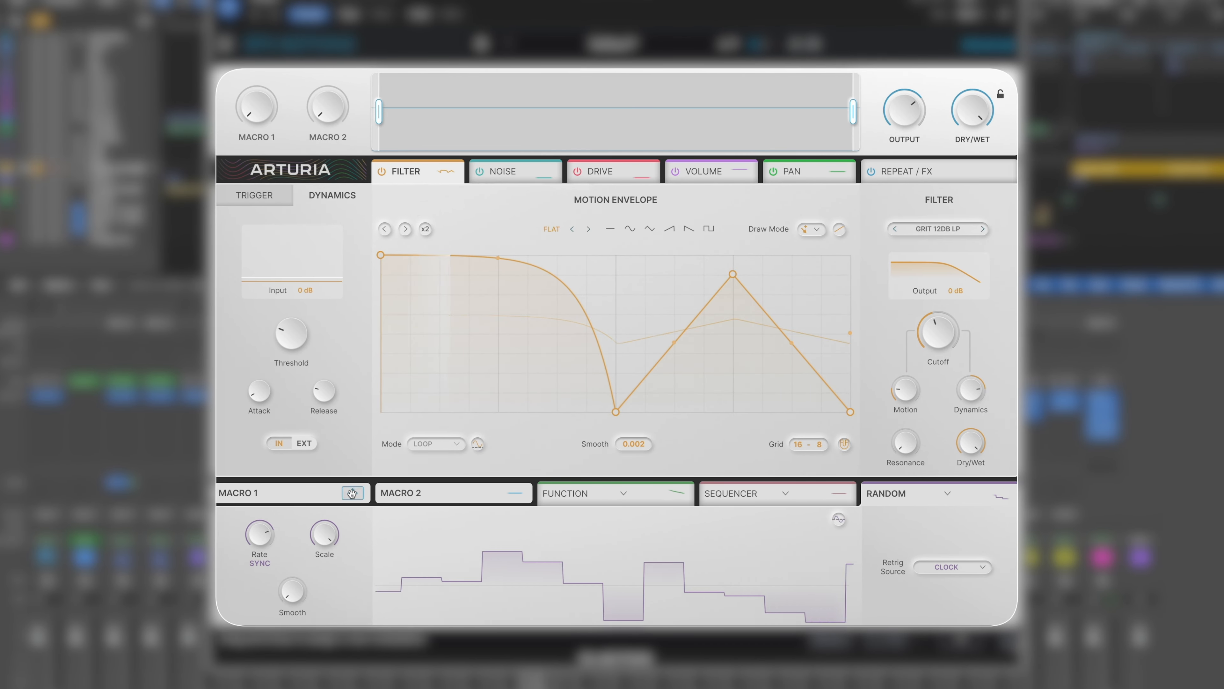
left_click(566, 489)
Step: Assign Macro 1 to the filter's Cutoff and Motion, setting the Motion modulation amount to 0.48
left_click_drag(951, 465, 905, 393)
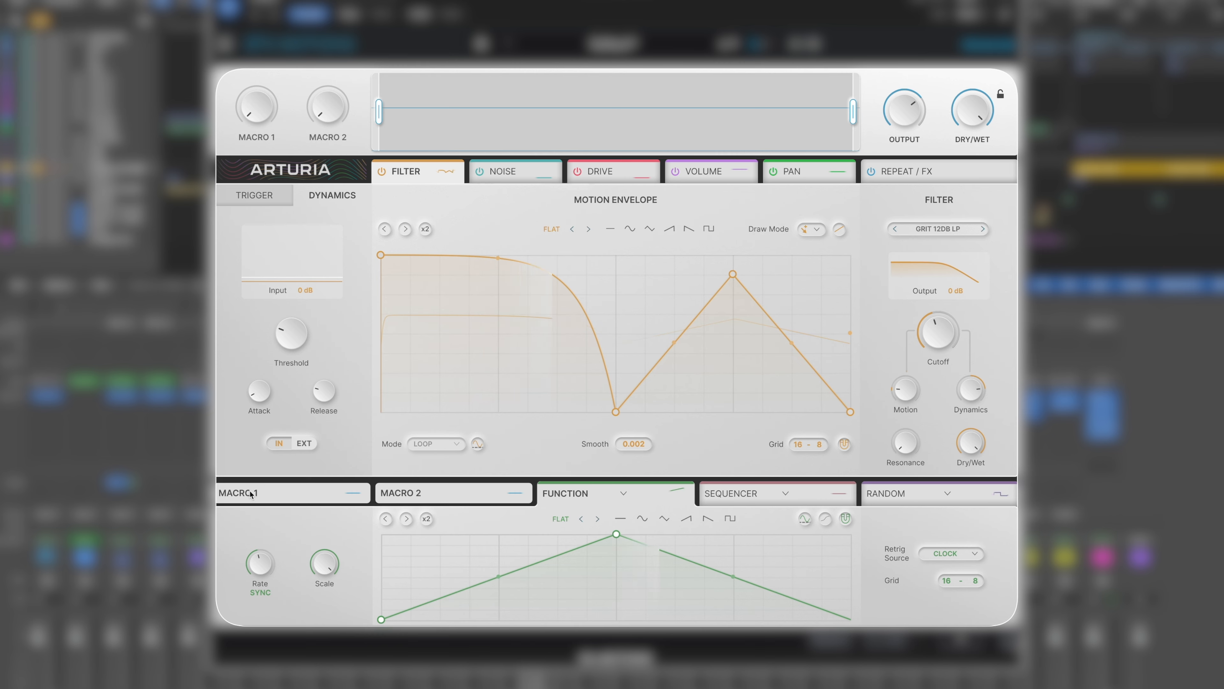
left_click_drag(893, 400, 937, 335)
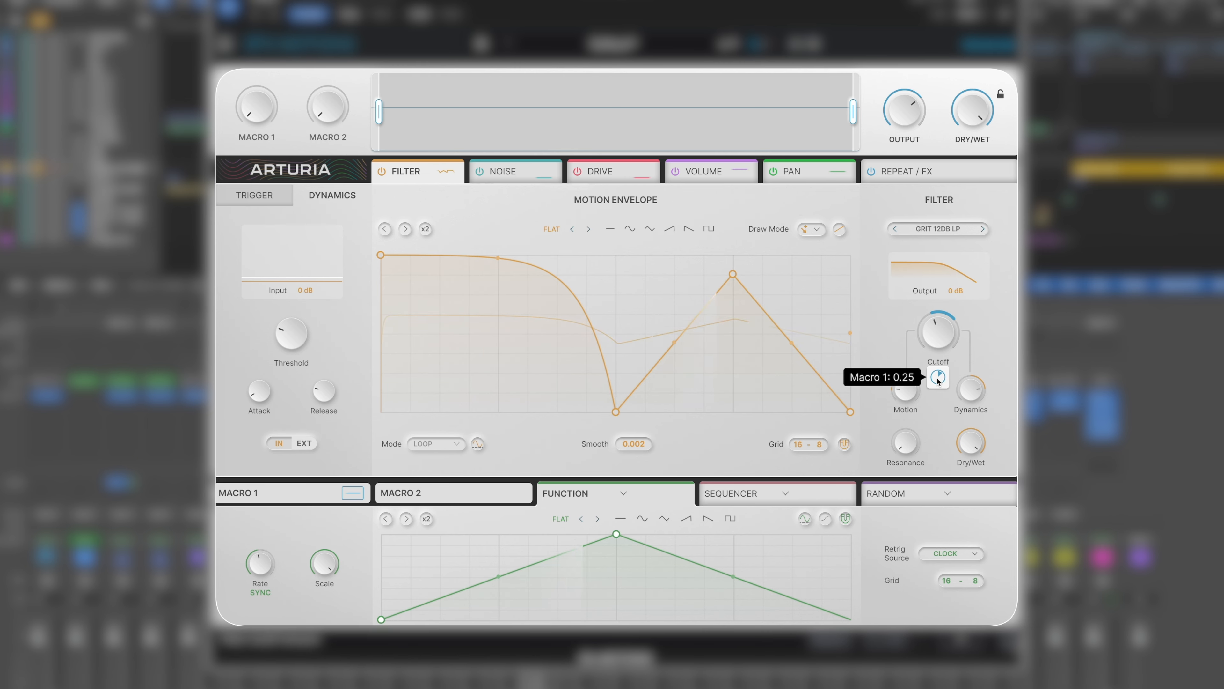
left_click_drag(936, 382, 937, 376)
left_click_drag(905, 425, 907, 406)
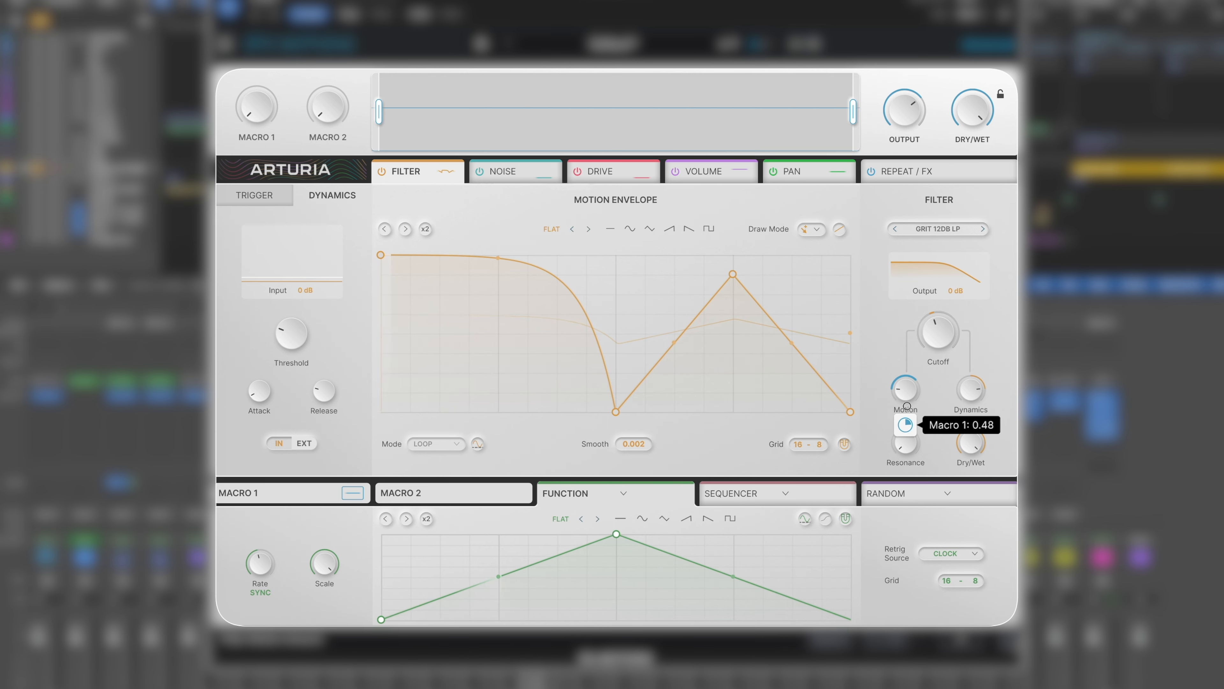
Step: Sweep Macro 1 up and down to audition its effect on the filter's cutoff and motion
mouse_move(254, 116)
left_click_drag(254, 116, 257, 79)
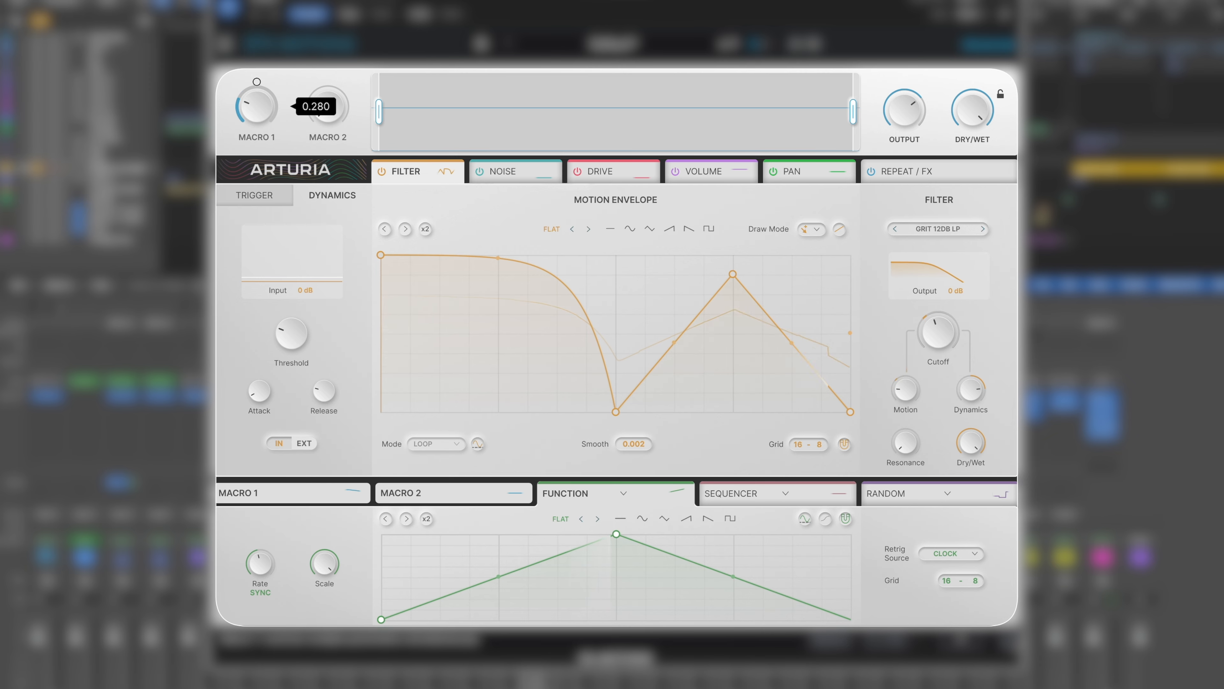
left_click_drag(256, 141, 260, 48)
mouse_move(922, 331)
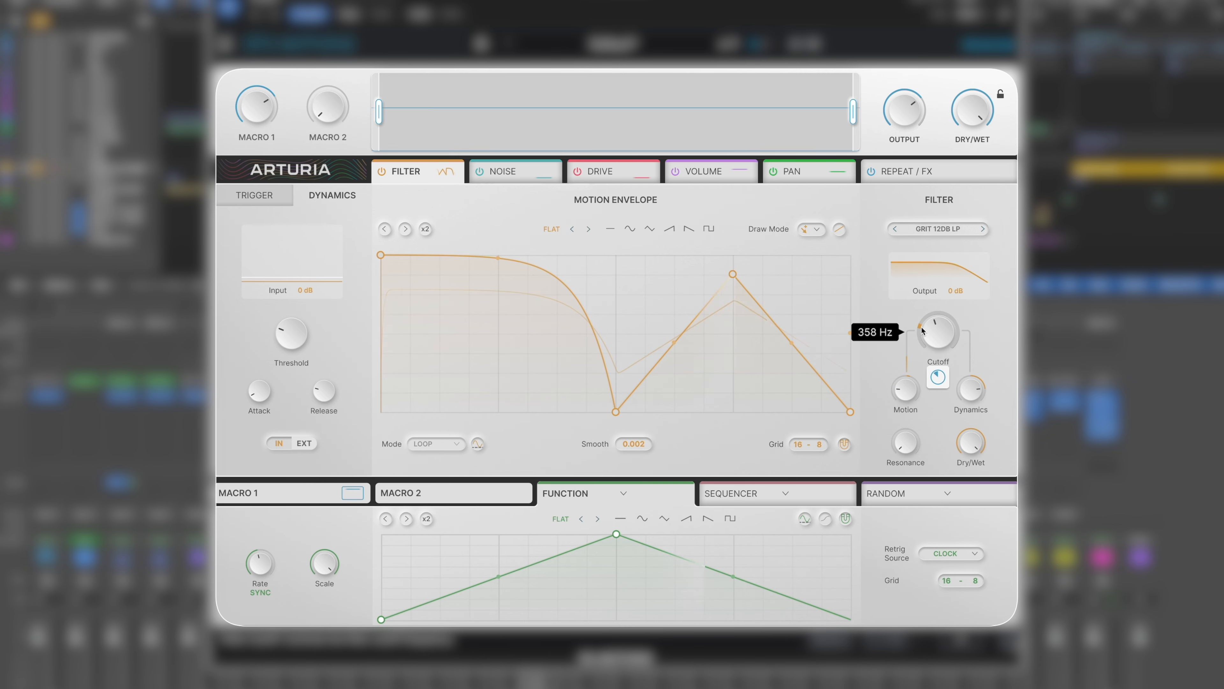
double_click(260, 120)
left_click_drag(258, 106, 258, 53)
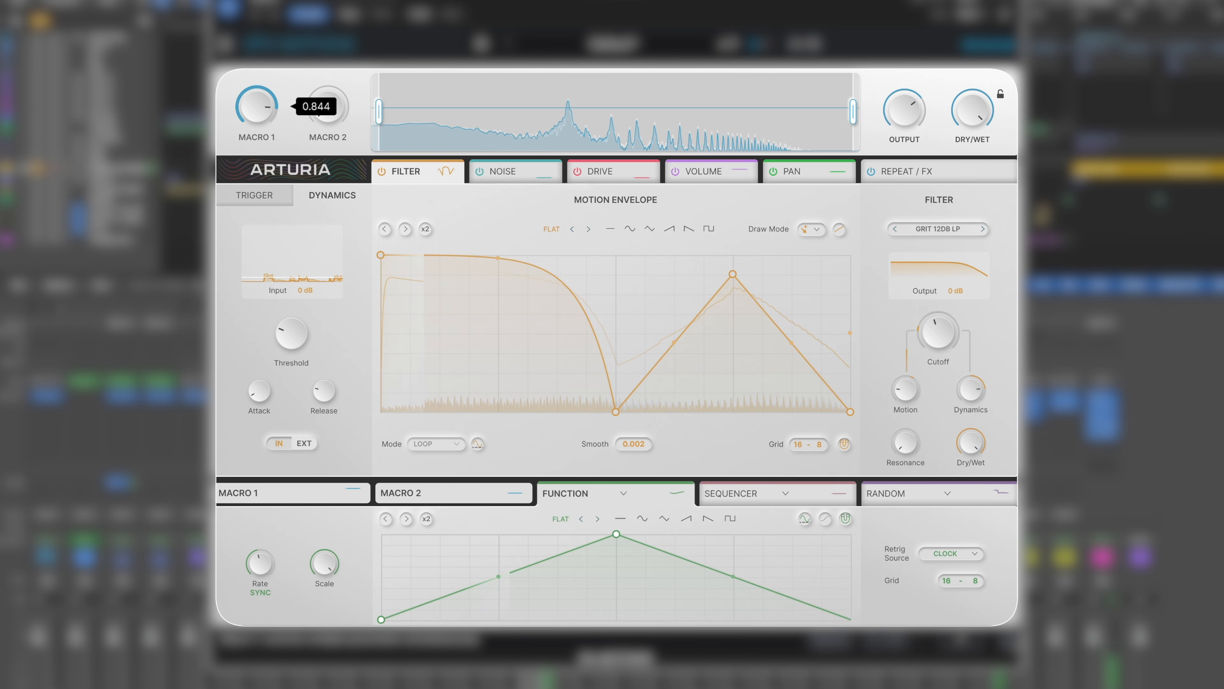
left_click_drag(258, 79, 258, 119)
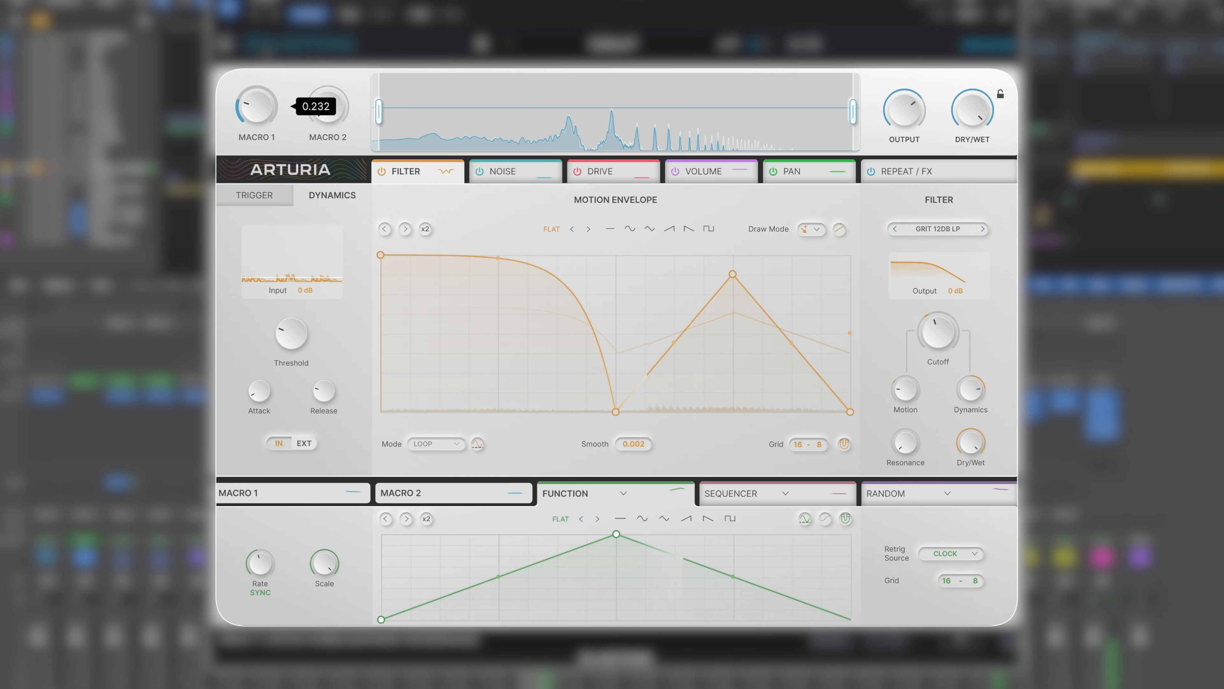
Step: Assign Macro 1 to the filter's Resonance, sweep the macro upward to audition it, and reset it to zero
left_click_drag(353, 492, 909, 456)
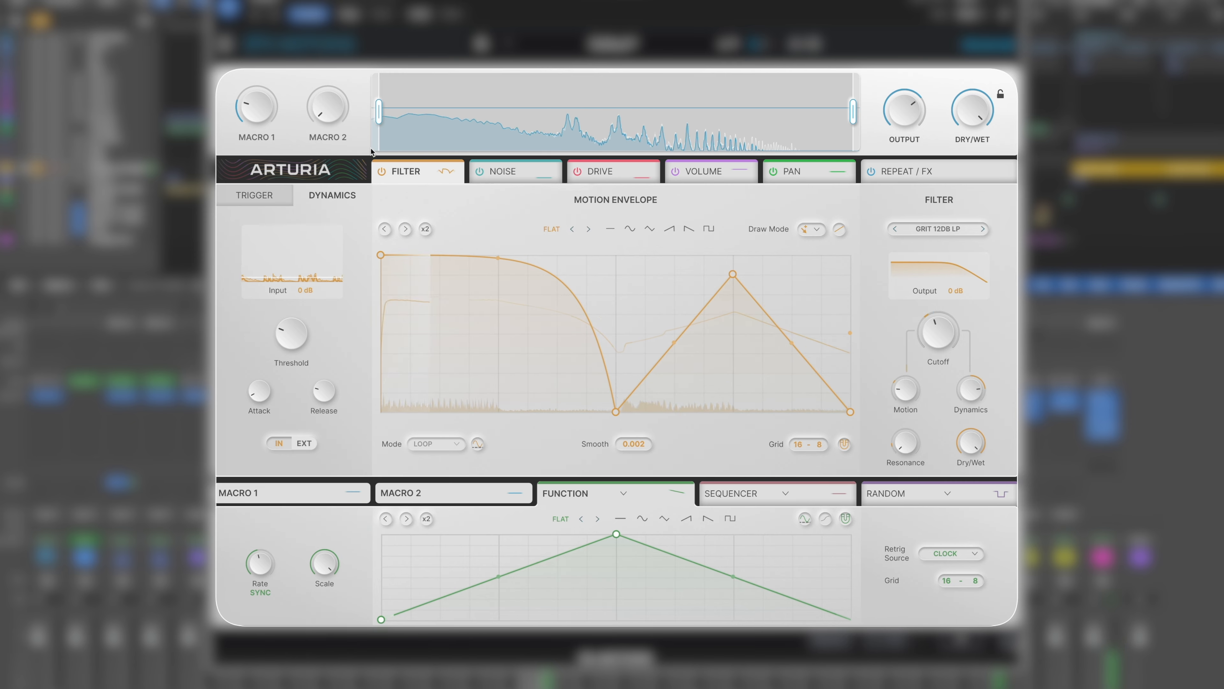
left_click_drag(257, 107, 272, 36)
double_click(267, 109)
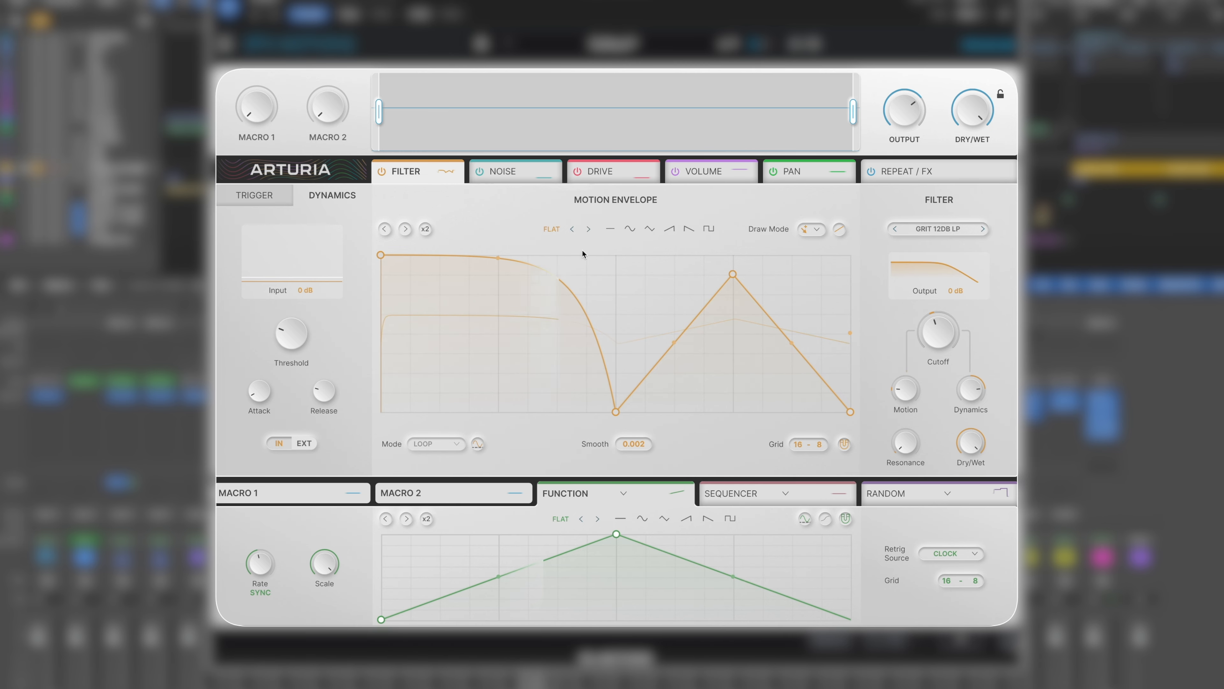
Step: Assign the Function modulator to the filter trigger's Rate and adjust its modulation amount
left_click(267, 196)
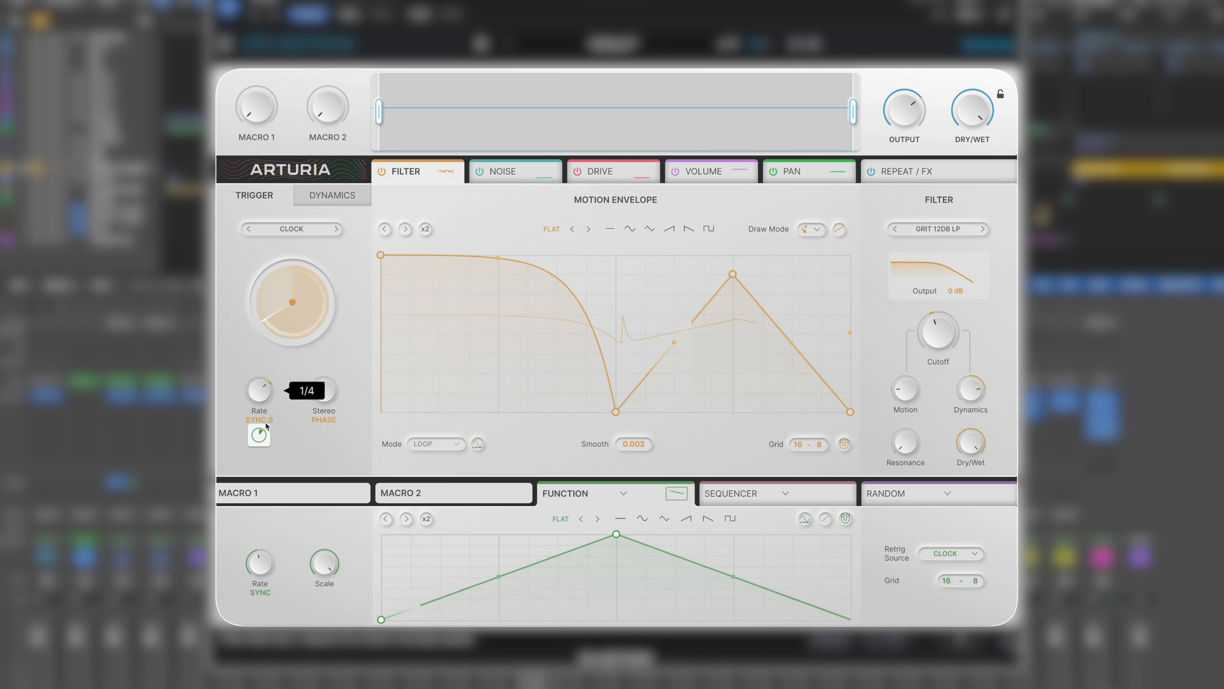
mouse_move(258, 413)
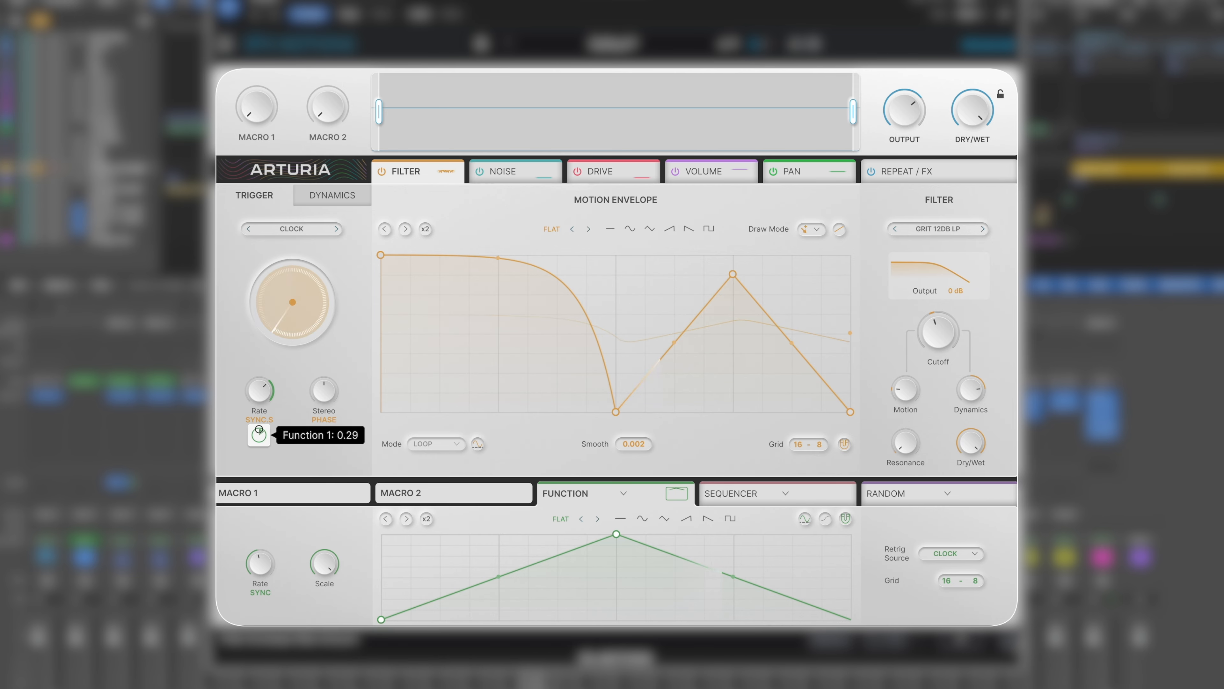
left_click_drag(261, 413, 278, 431)
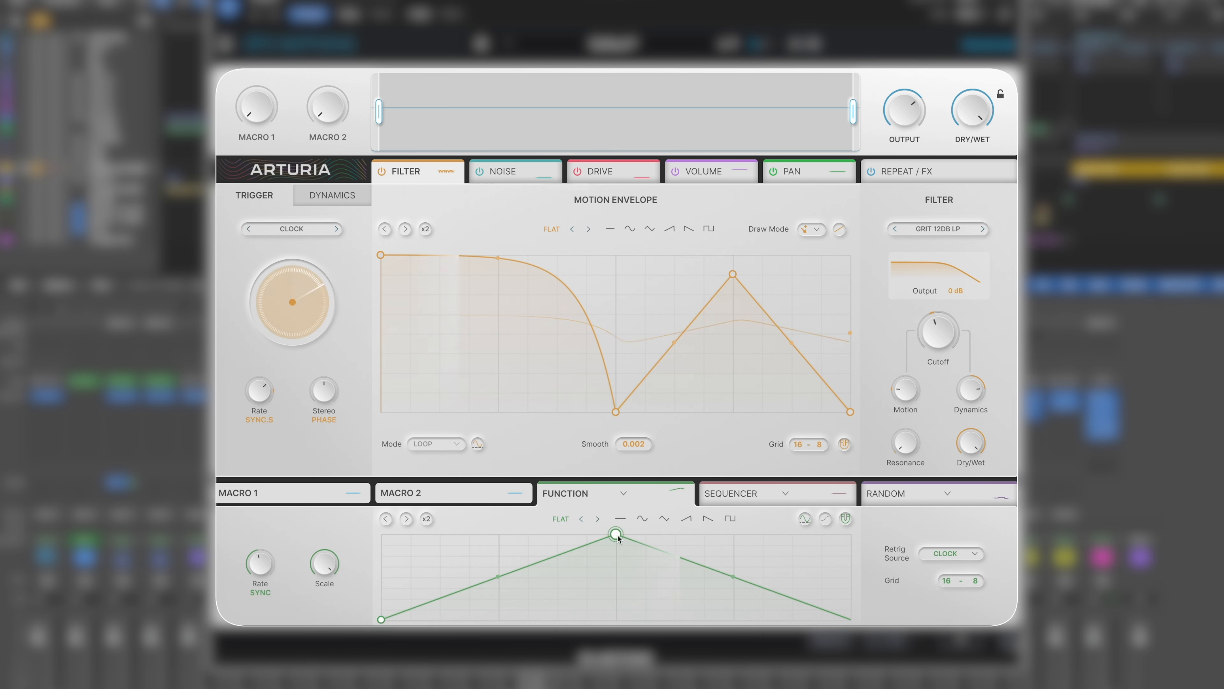
scroll(263, 568, "up", 1)
scroll(263, 568, "down", 1)
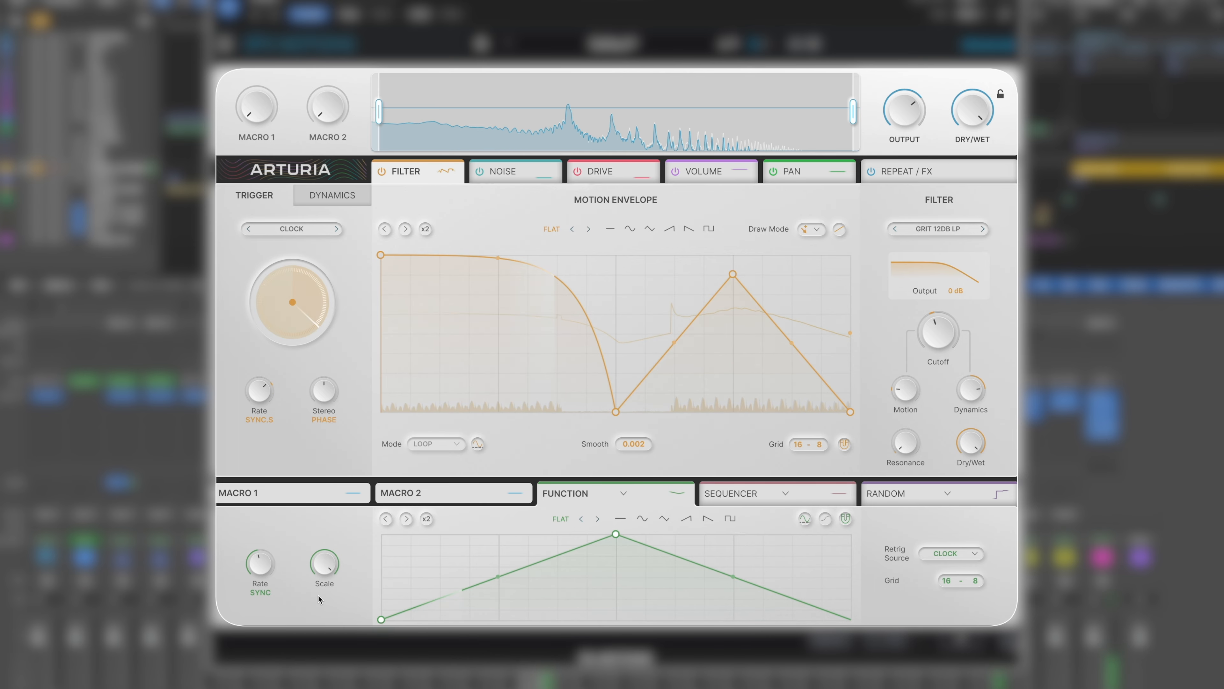
Step: Lower the filter trigger's Rate and readjust the Function modulation amount applied to it
mouse_move(260, 400)
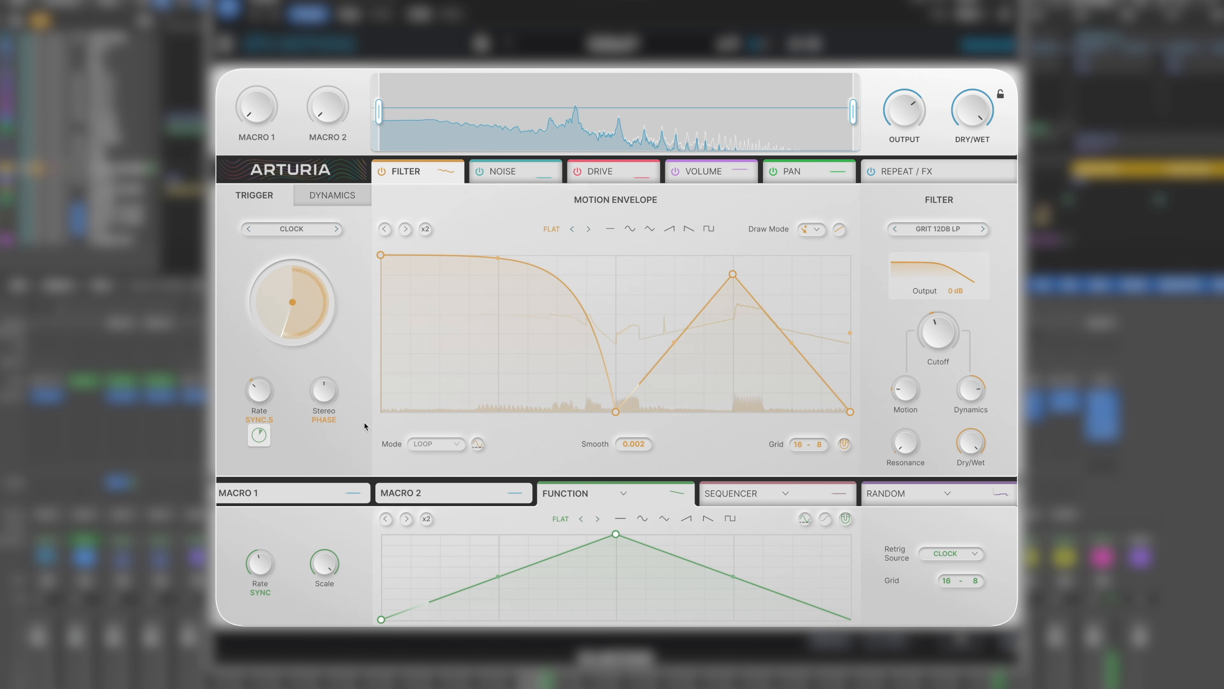
mouse_move(276, 128)
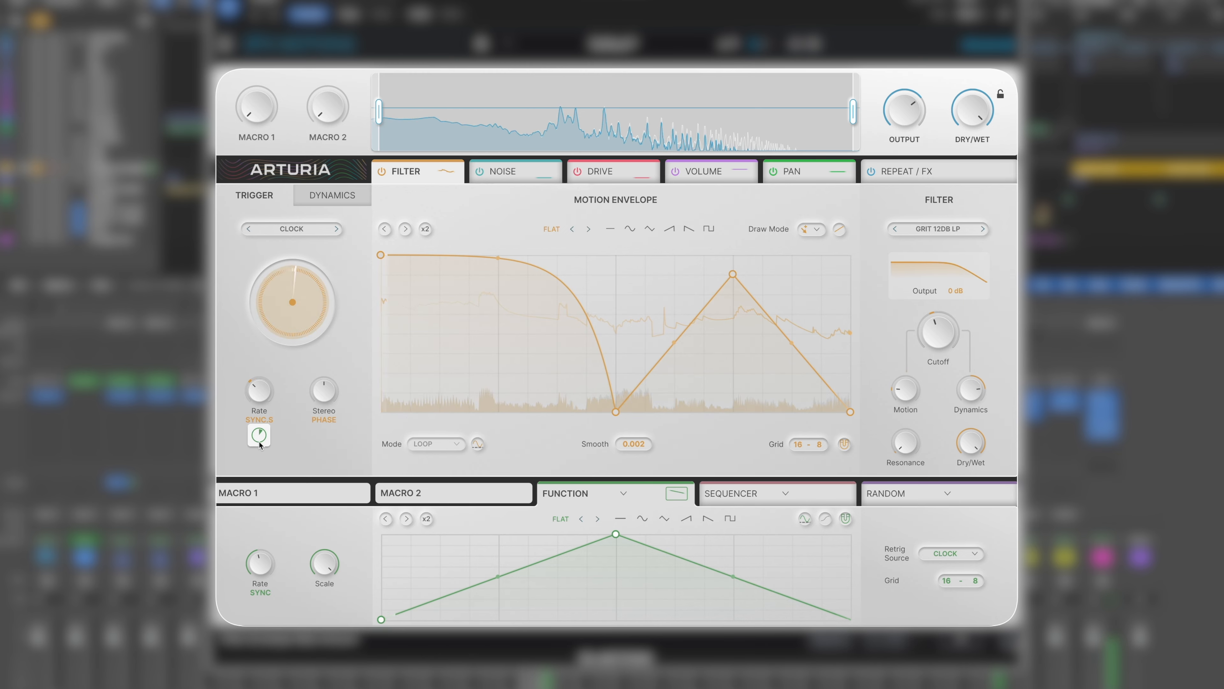
mouse_move(260, 431)
left_click_drag(260, 431, 263, 413)
left_click_drag(339, 421, 370, 415)
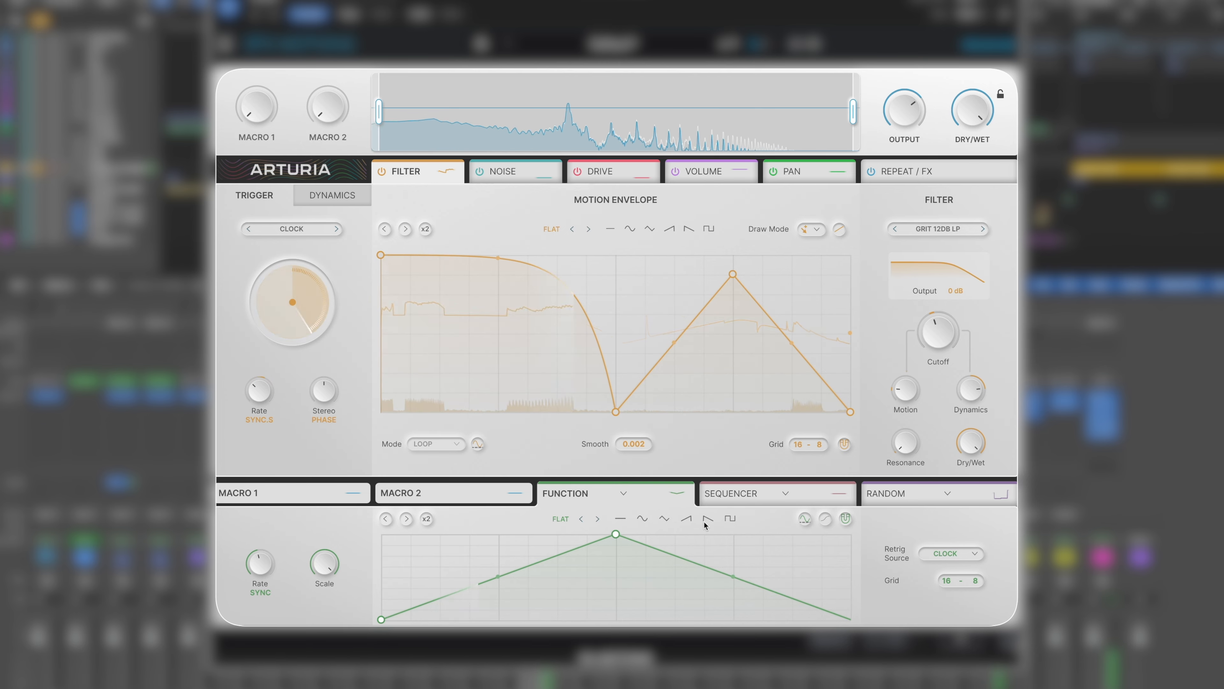
Step: Show the Sequencer modulator's settings and draw varied step levels across the first half of its pattern, with one high step past the middle
left_click(786, 493)
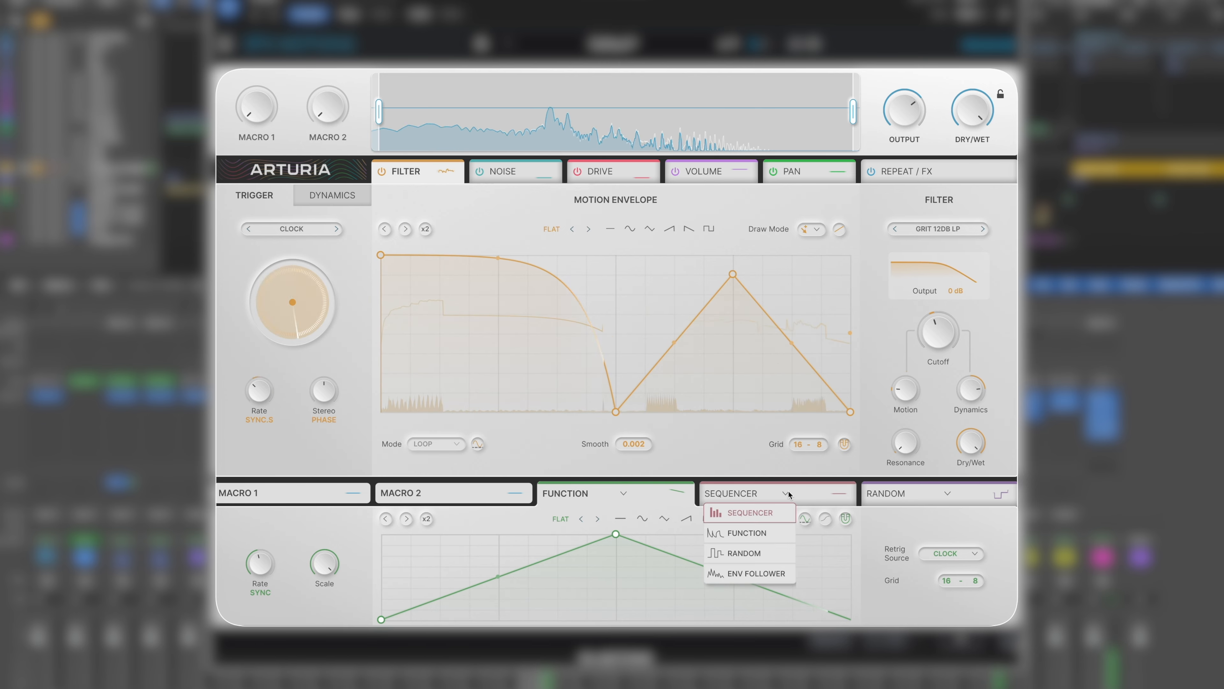
left_click(805, 491)
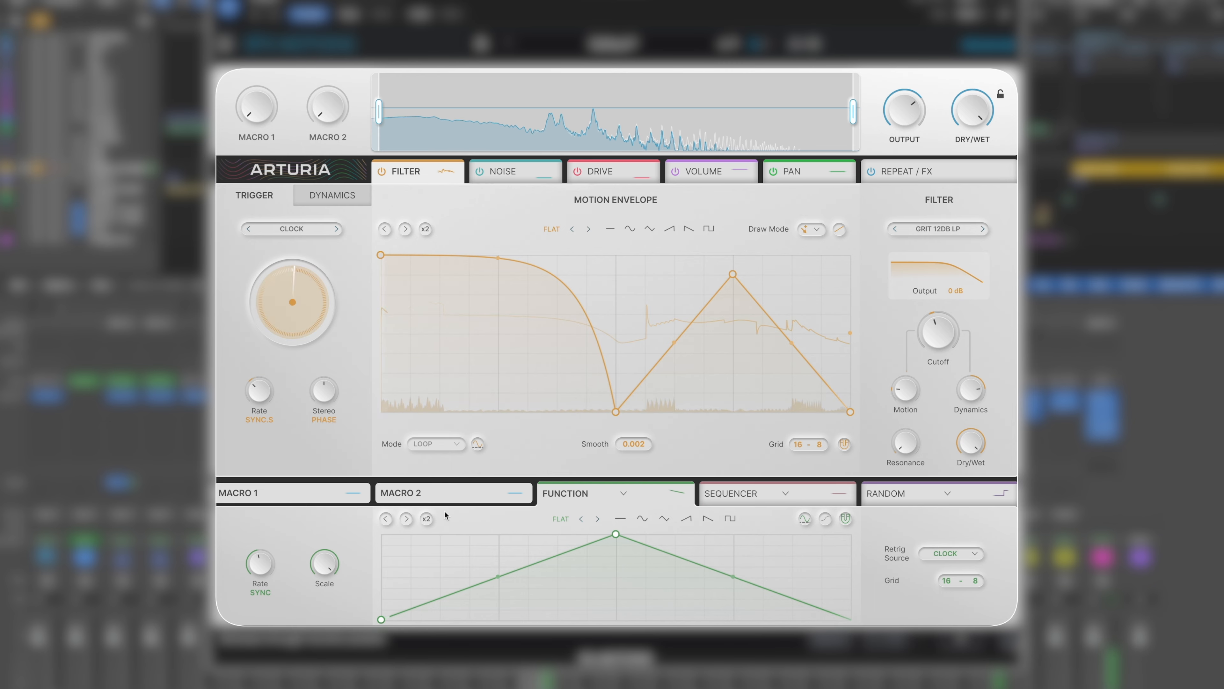
left_click(825, 498)
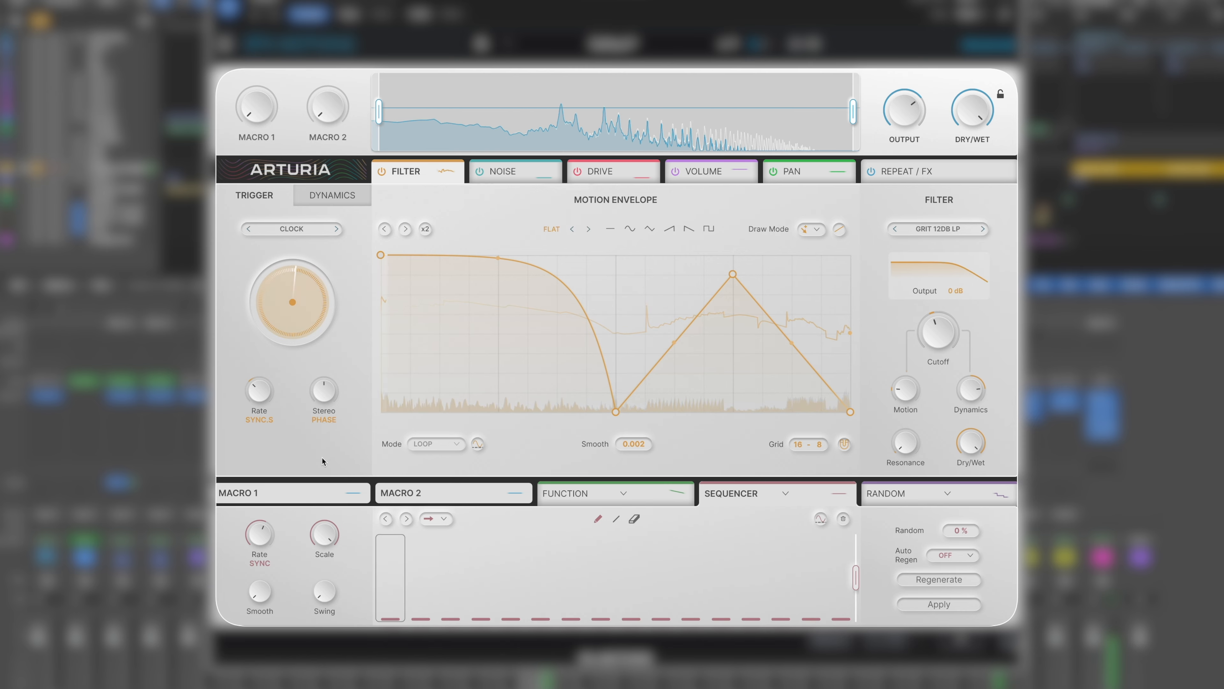
mouse_move(429, 604)
left_mouse_down()
mouse_move(439, 549)
mouse_move(453, 557)
left_mouse_up()
mouse_move(522, 576)
left_mouse_down()
mouse_move(511, 564)
mouse_move(487, 584)
mouse_move(421, 575)
left_mouse_up()
mouse_move(600, 615)
left_mouse_down()
mouse_move(599, 570)
mouse_move(571, 584)
left_mouse_up()
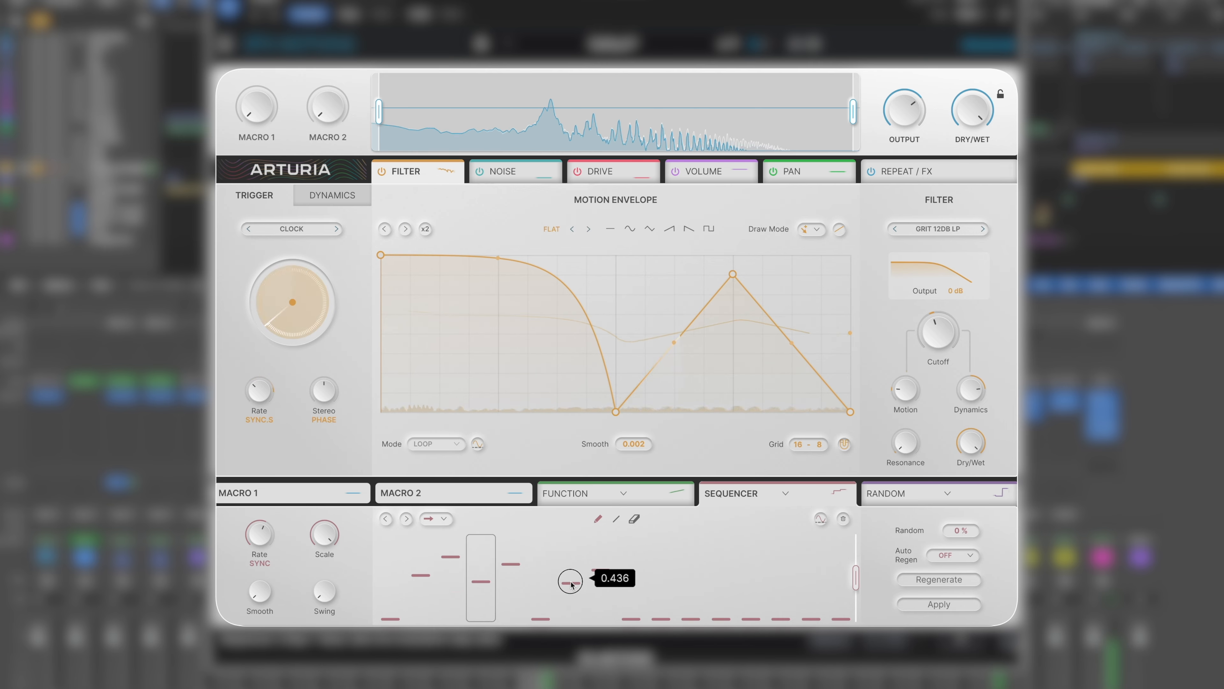
left_click_drag(691, 559, 690, 545)
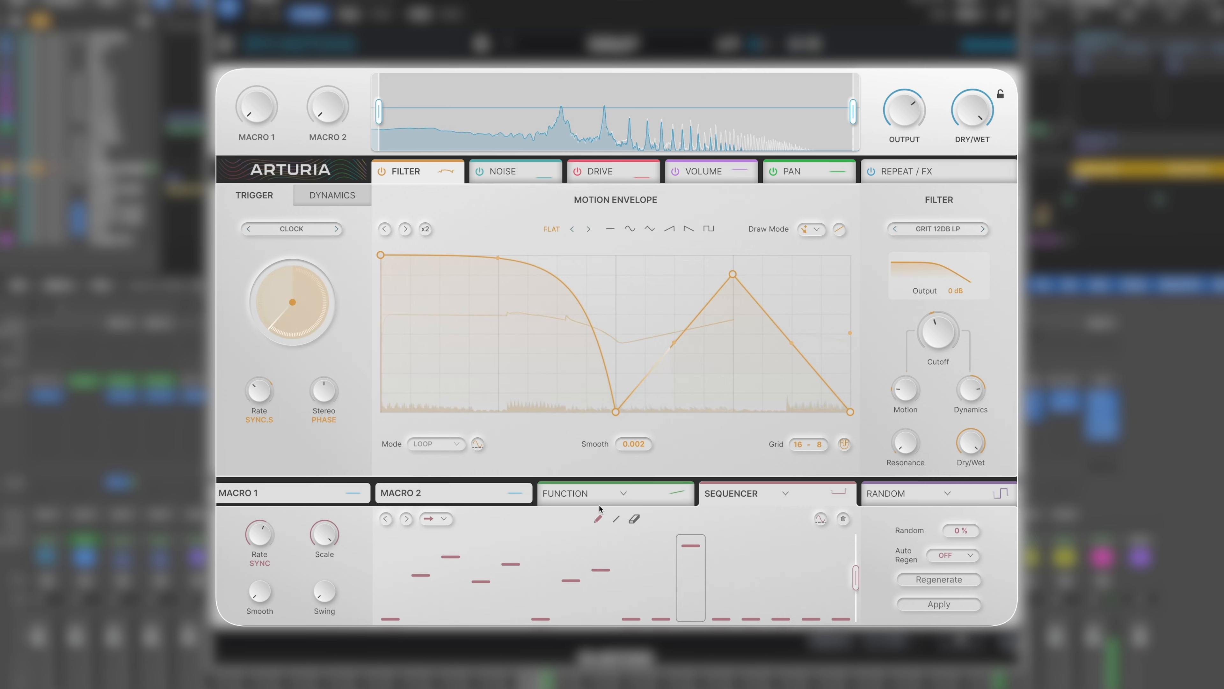
Step: Assign the Sequencer modulator to the filter trigger's Stereo phase and adjust its modulation amount
mouse_move(680, 492)
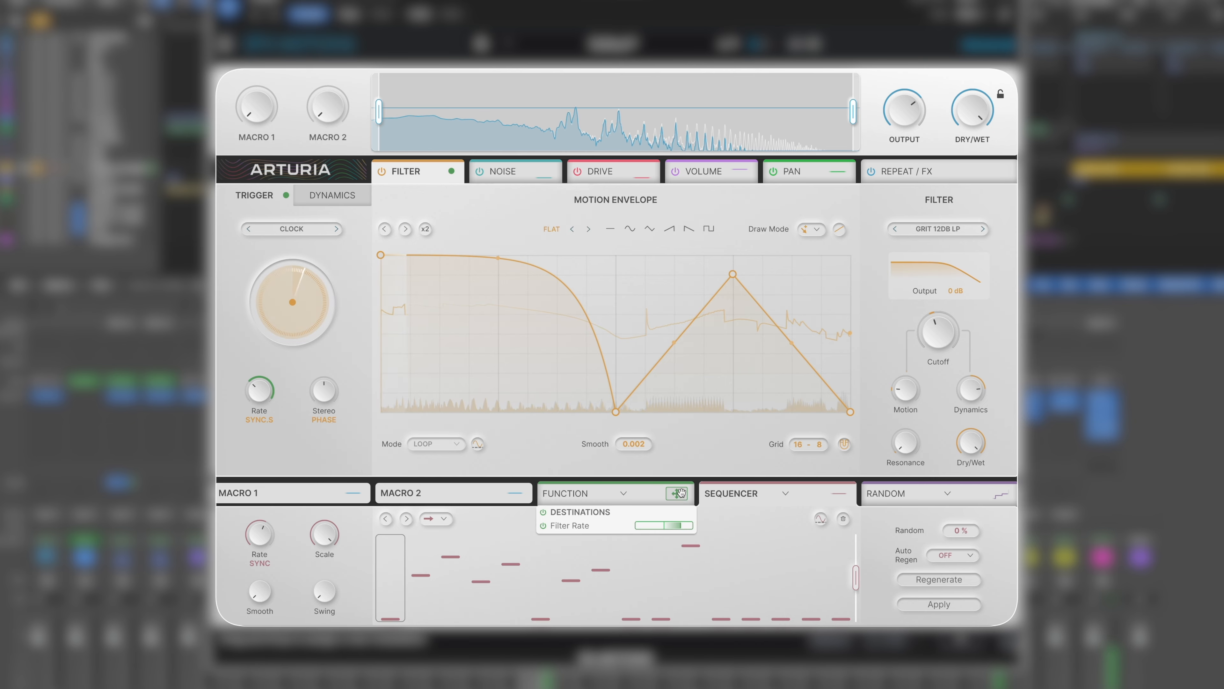
left_click(651, 496)
left_click(821, 500)
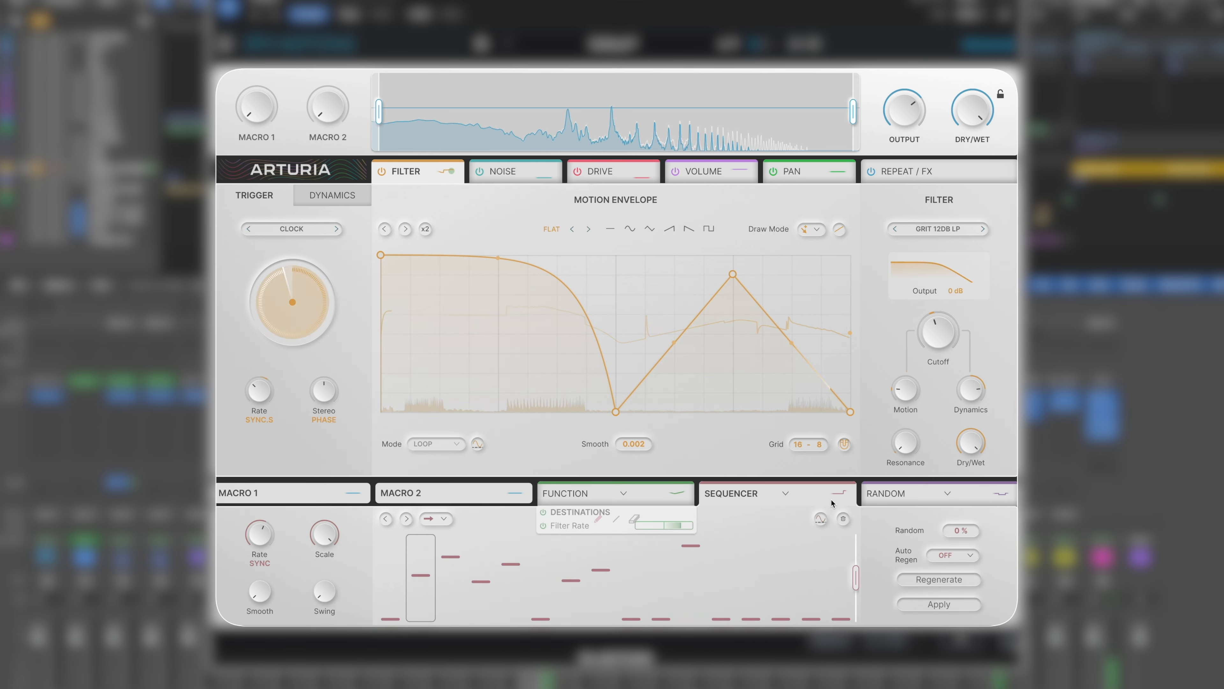
left_click_drag(839, 492, 323, 393)
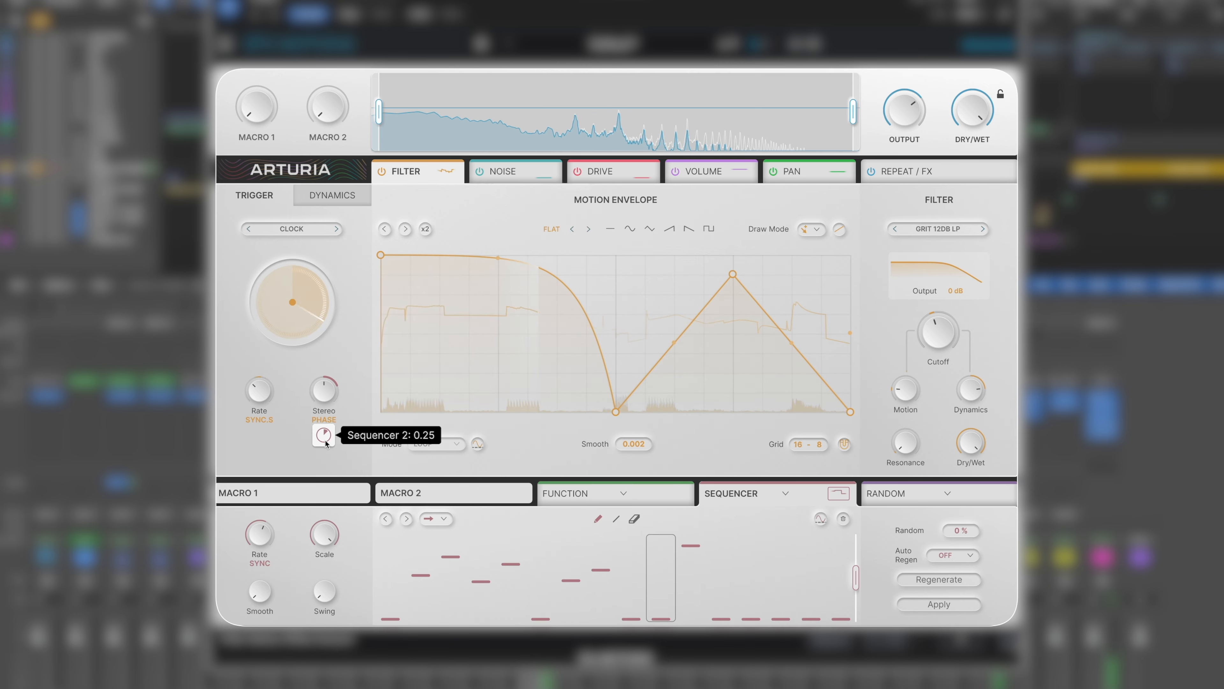
left_click_drag(328, 442, 328, 451)
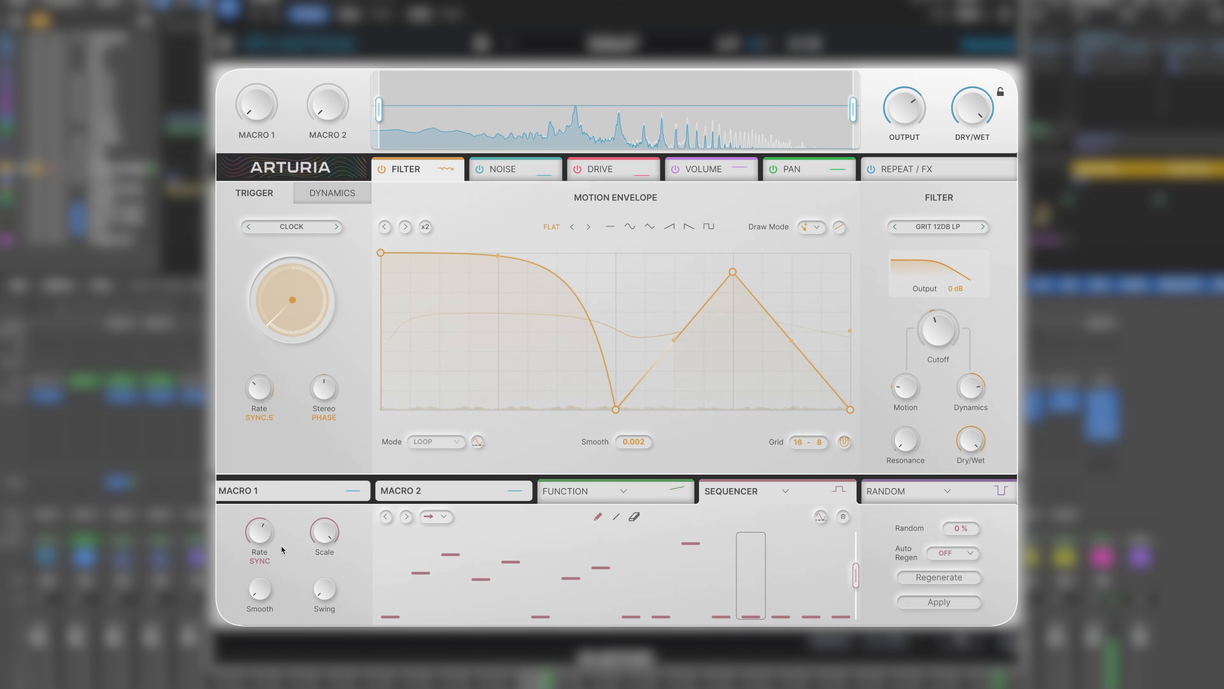
Step: Raise the Sequencer's Swing and set its Random amount to 71 %, checking its modulation of the Stereo phase
left_click_drag(322, 596, 333, 574)
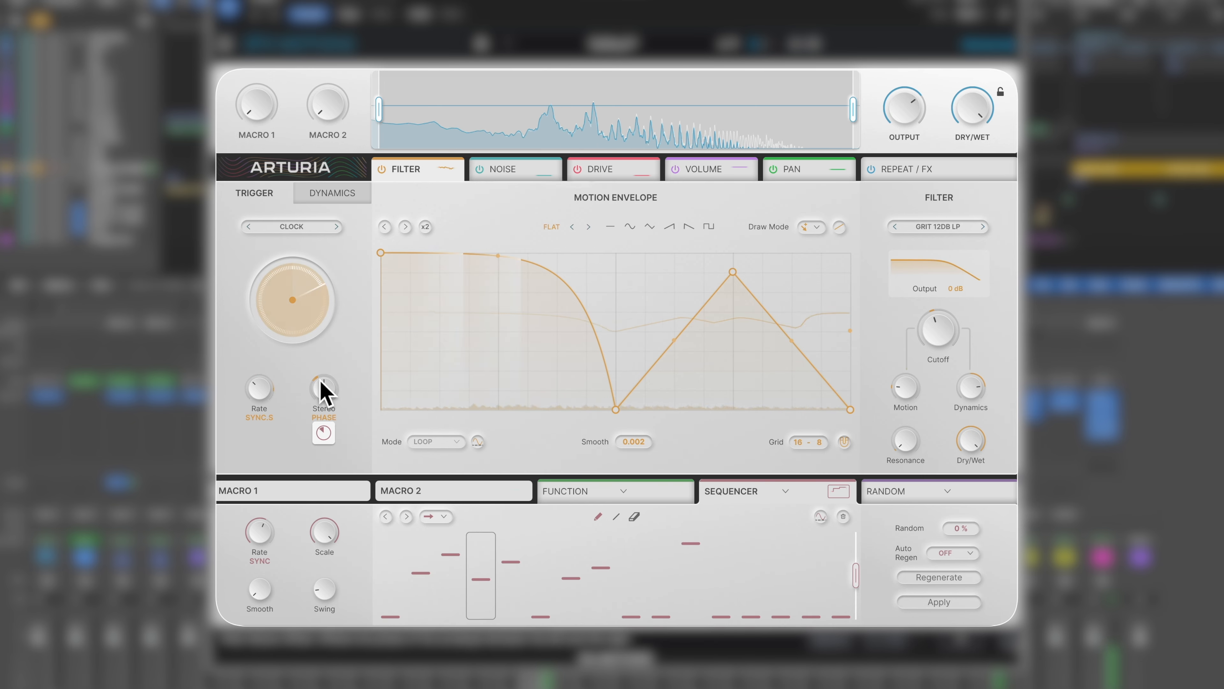
mouse_move(318, 383)
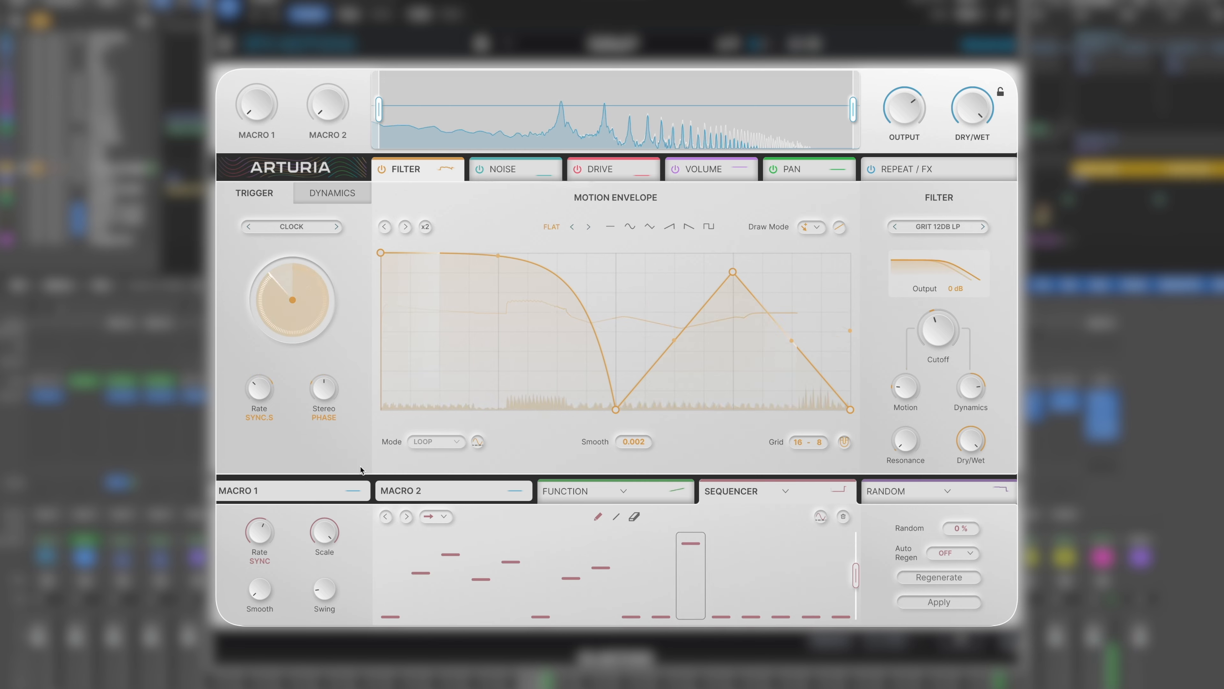
left_click_drag(324, 589, 260, 583)
mouse_move(662, 553)
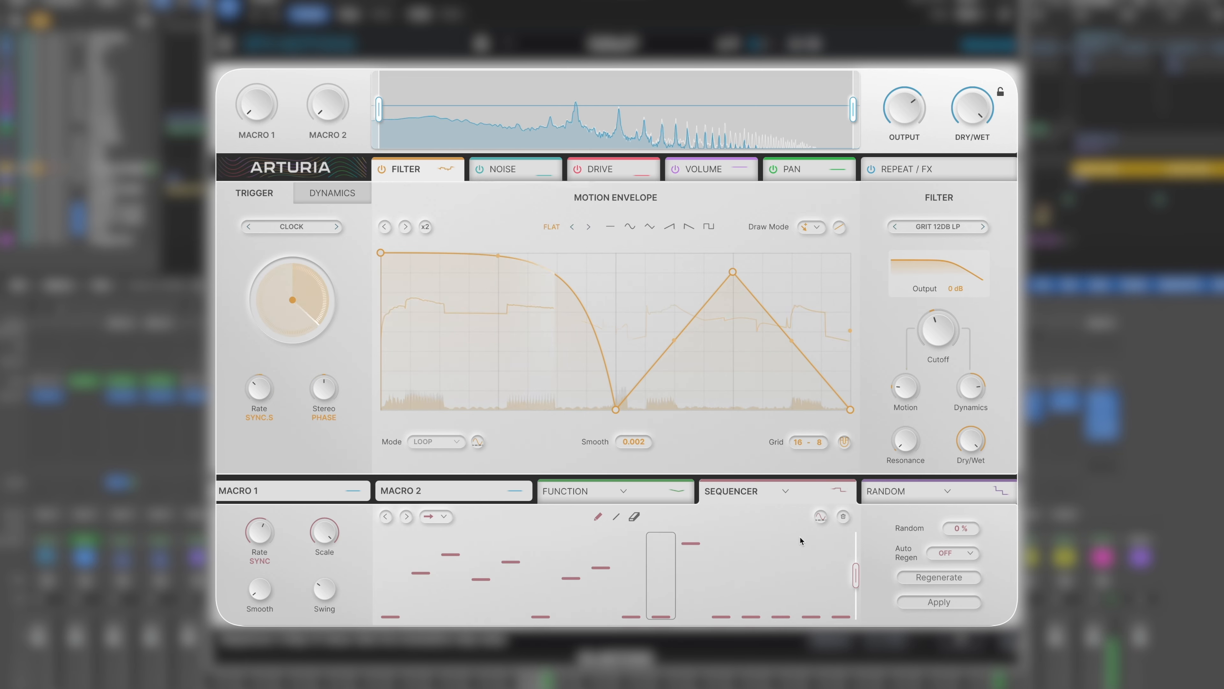
left_click_drag(952, 528, 978, 435)
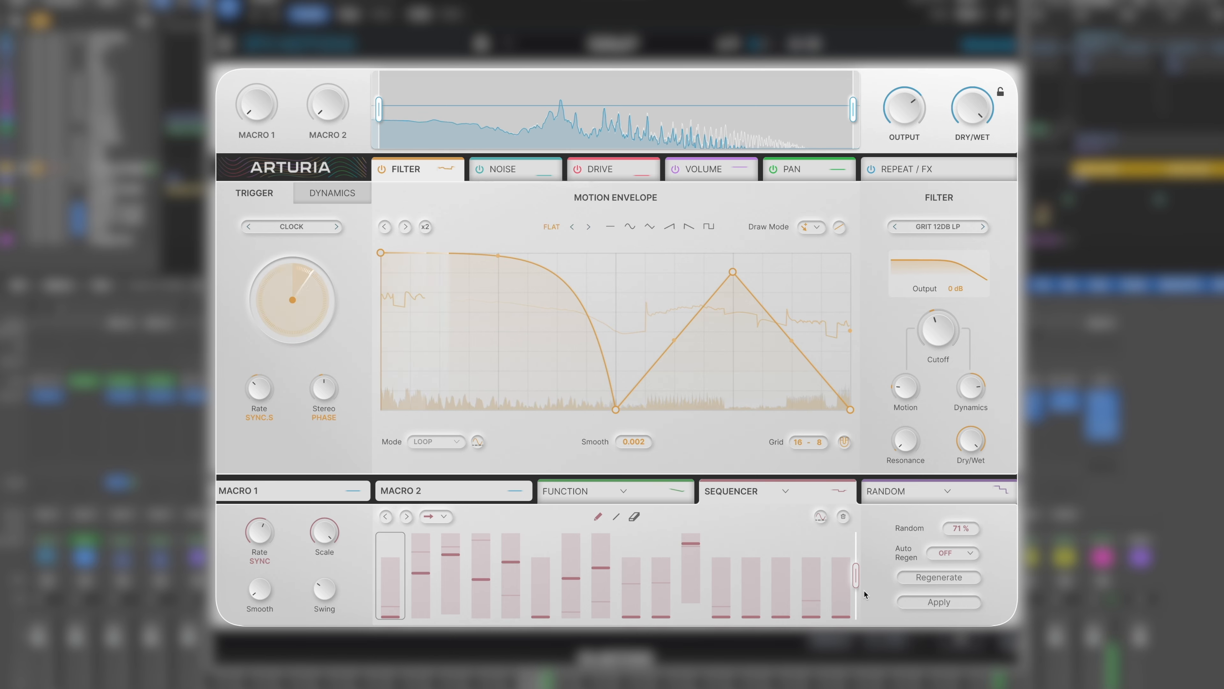
mouse_move(328, 389)
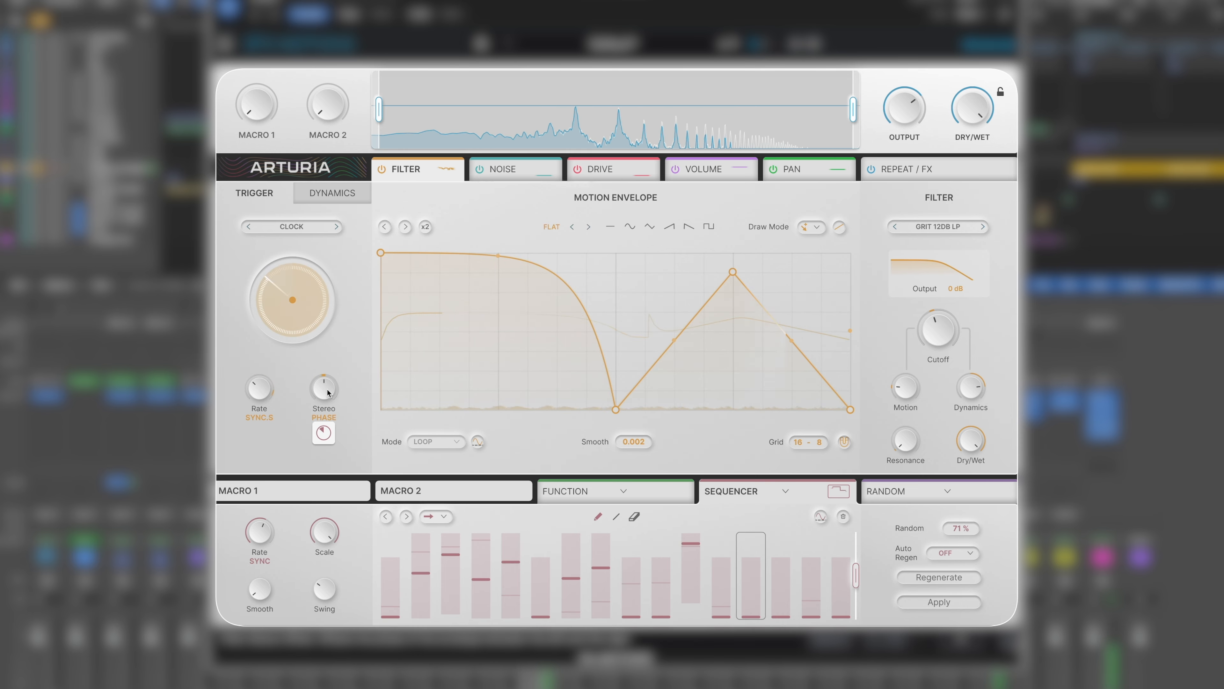
left_click_drag(328, 406, 328, 380)
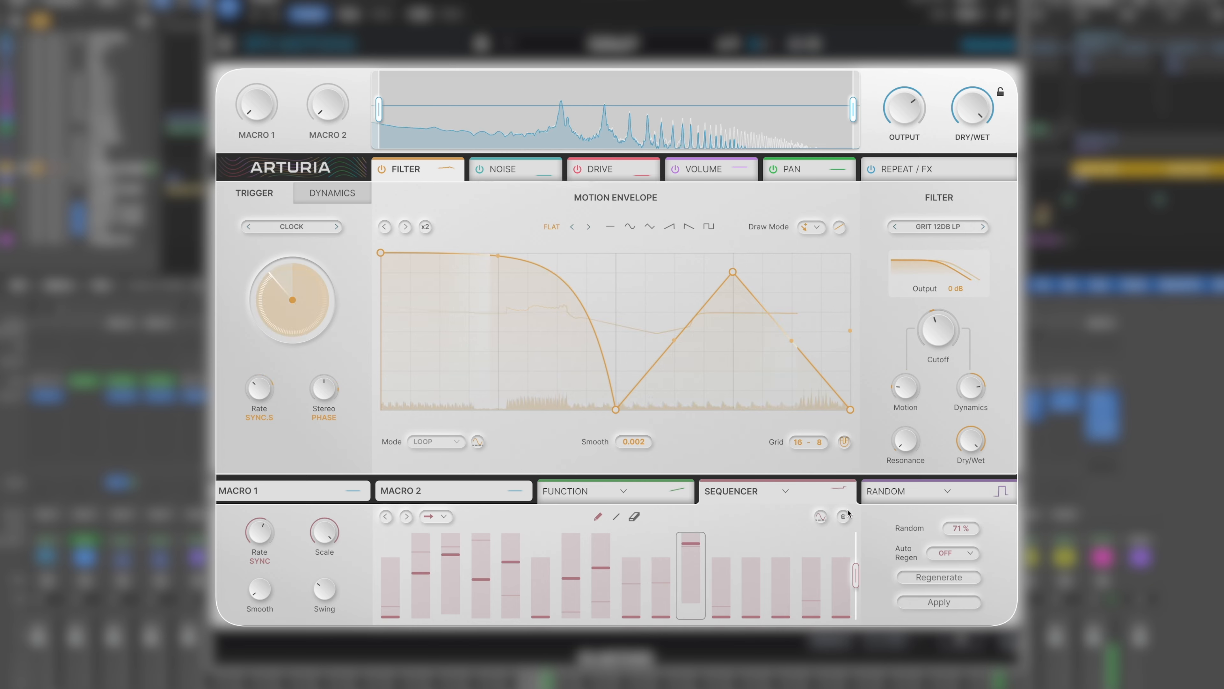
Step: Show the Random modulator's settings and assign it to the filter's Cutoff
left_click(919, 497)
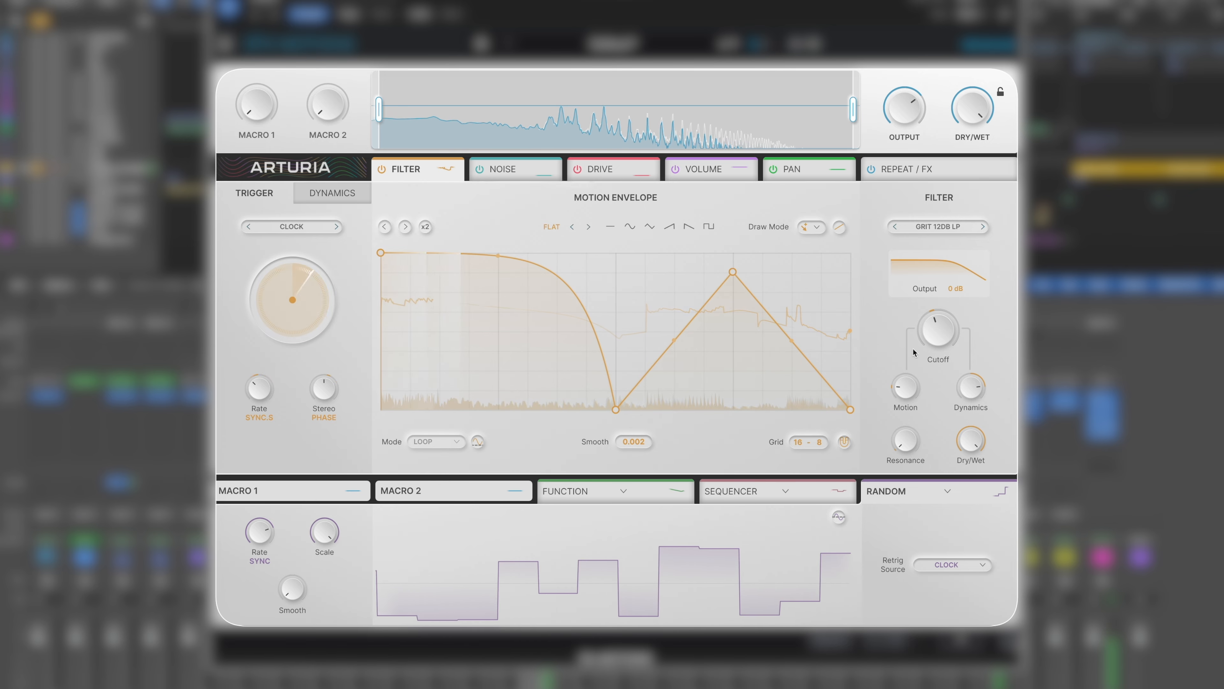
left_click_drag(1005, 493, 938, 333)
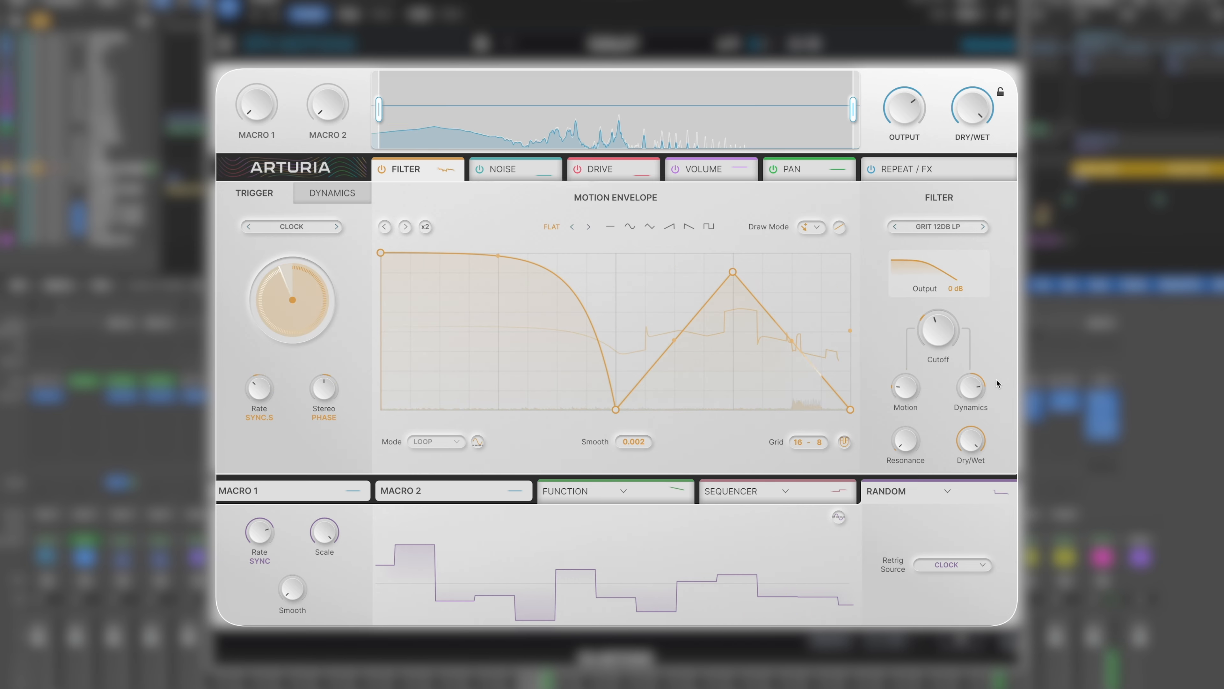
mouse_move(937, 339)
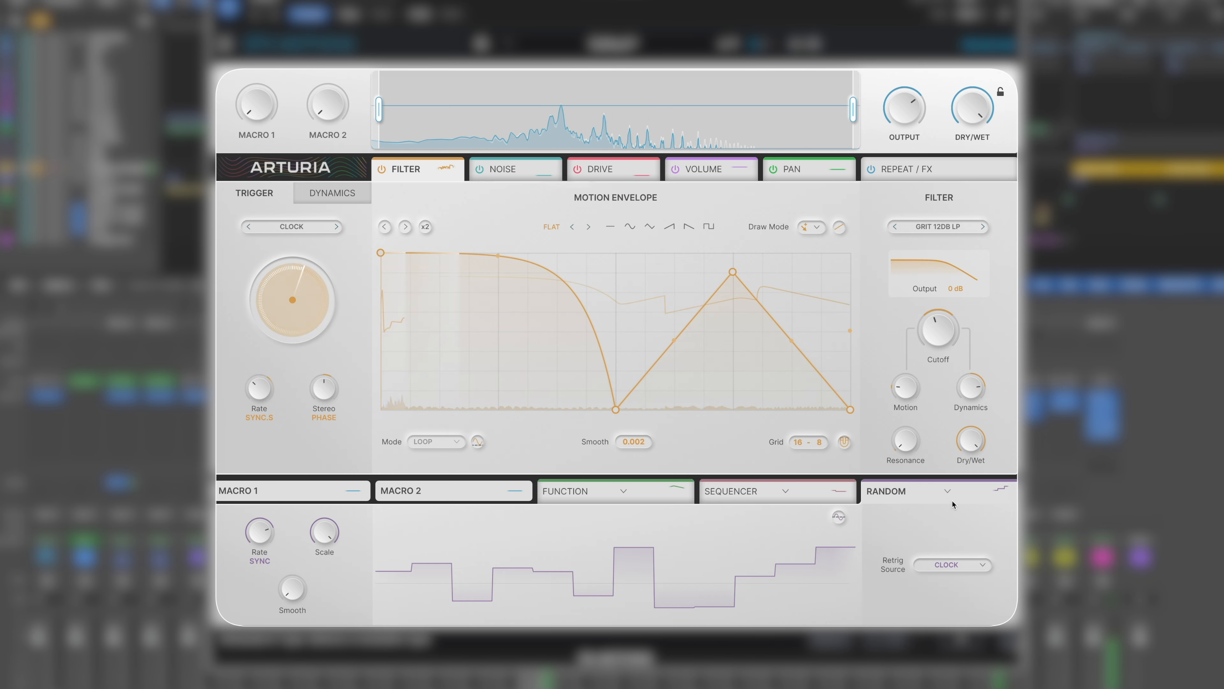
Step: Change the Random modulator to an Env Follower as the modulation source for the filter's Cutoff
left_click(948, 492)
left_click(923, 572)
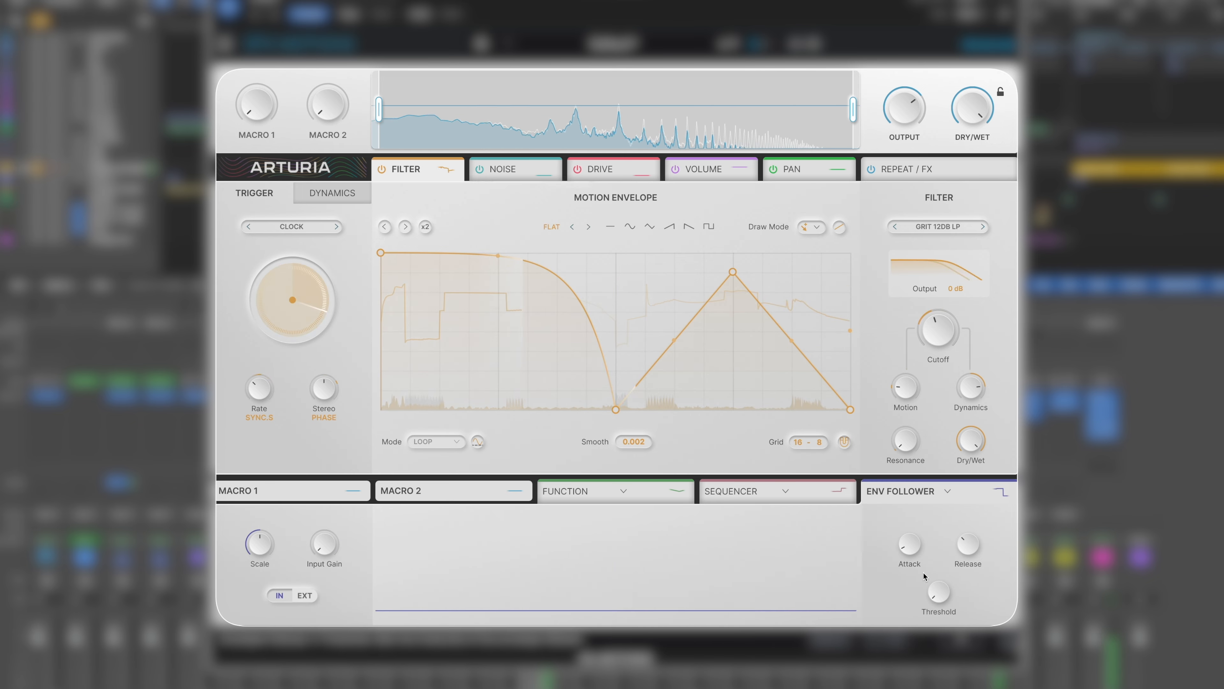
mouse_move(1001, 490)
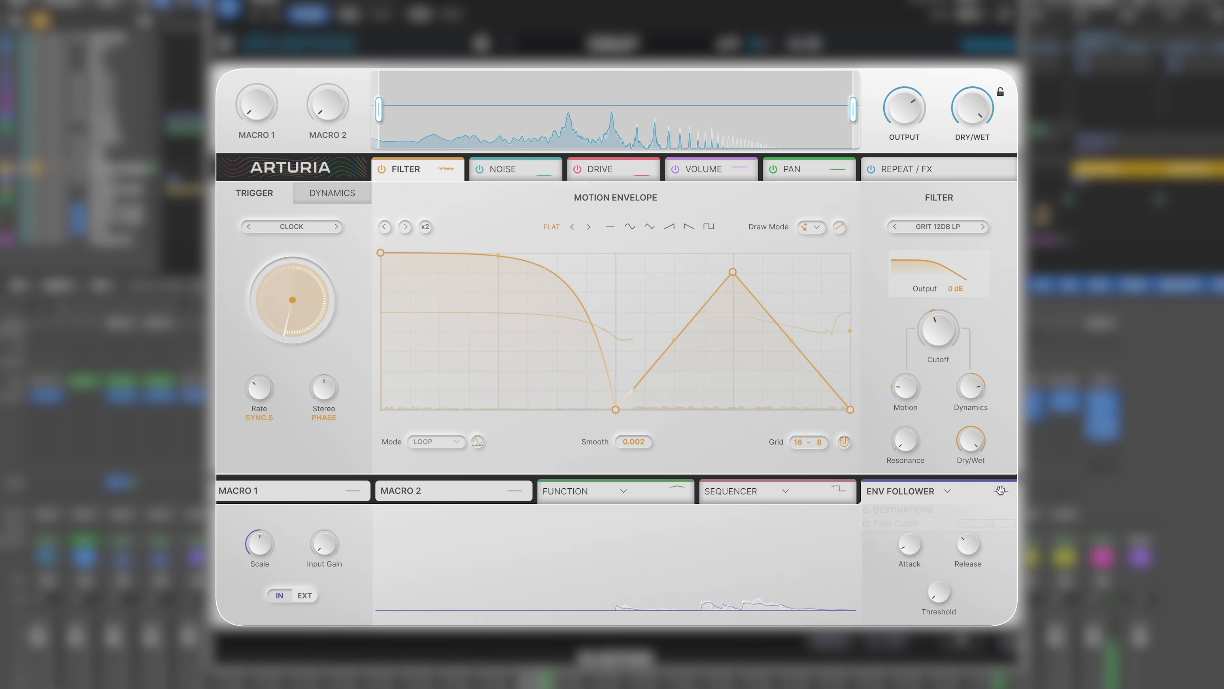
mouse_move(997, 484)
left_mouse_down()
mouse_move(934, 327)
mouse_move(994, 491)
left_mouse_up()
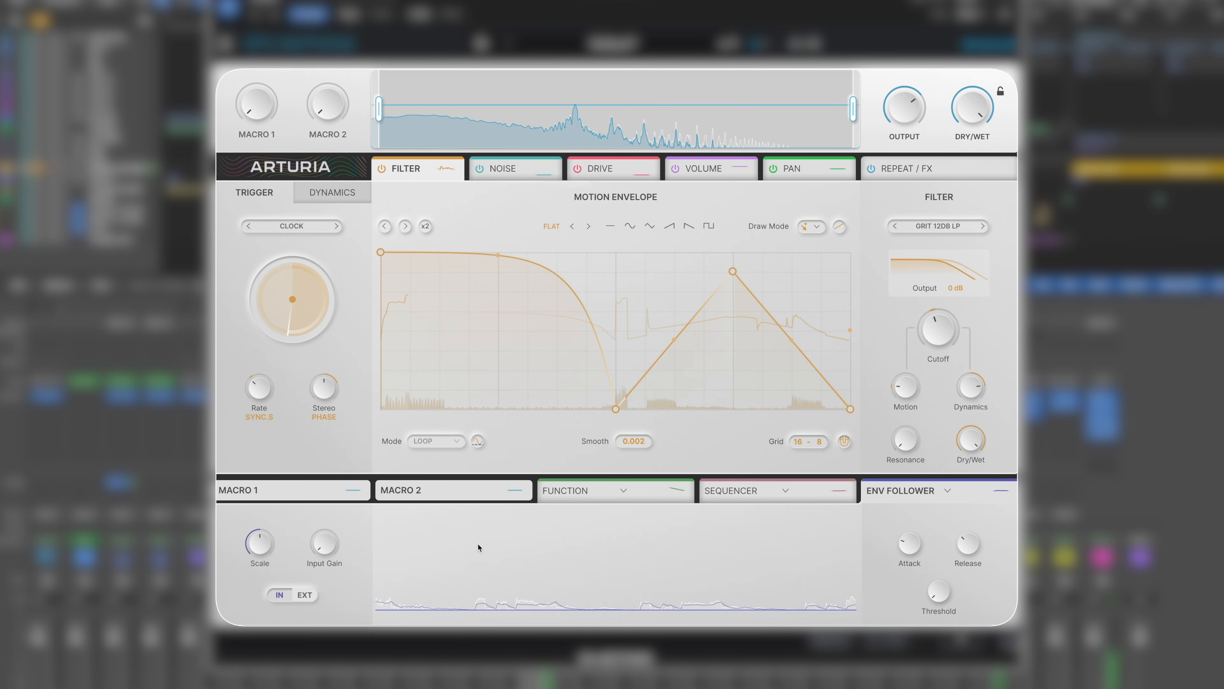
Step: Raise the Env Follower's Input Gain and Scale, and adjust its modulation amount on the filter's Cutoff
left_click_drag(336, 545, 337, 502)
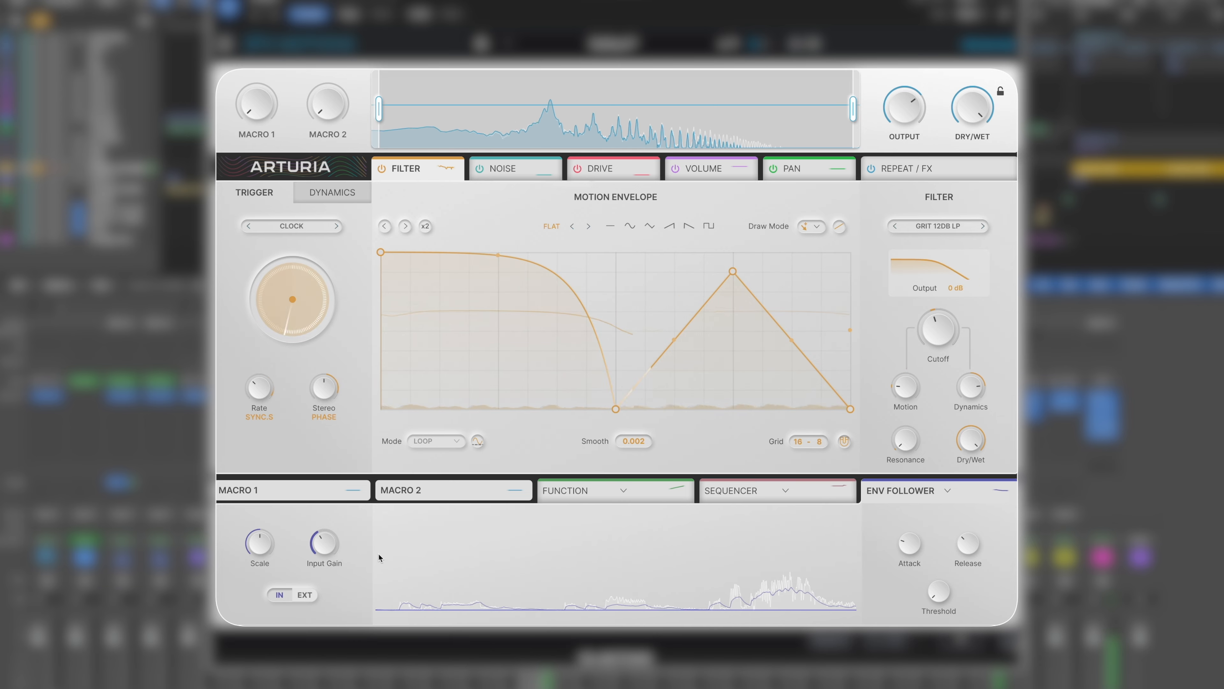
left_click_drag(948, 374, 947, 349)
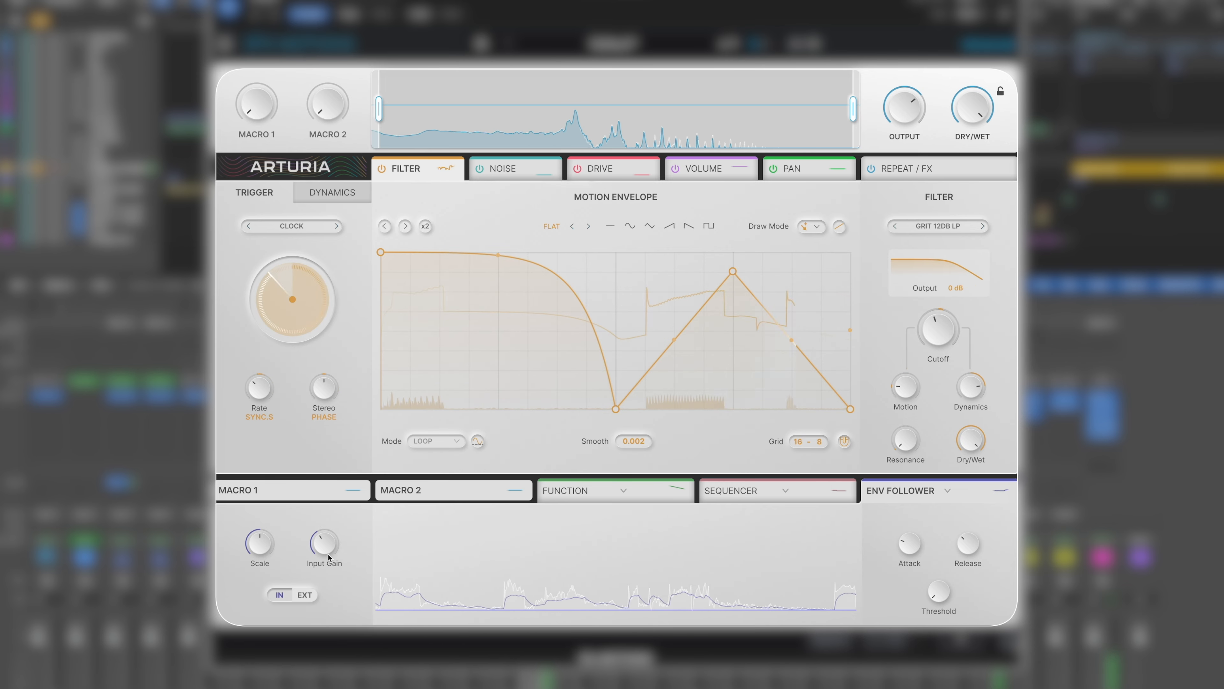
mouse_move(330, 548)
left_click_drag(261, 542, 273, 488)
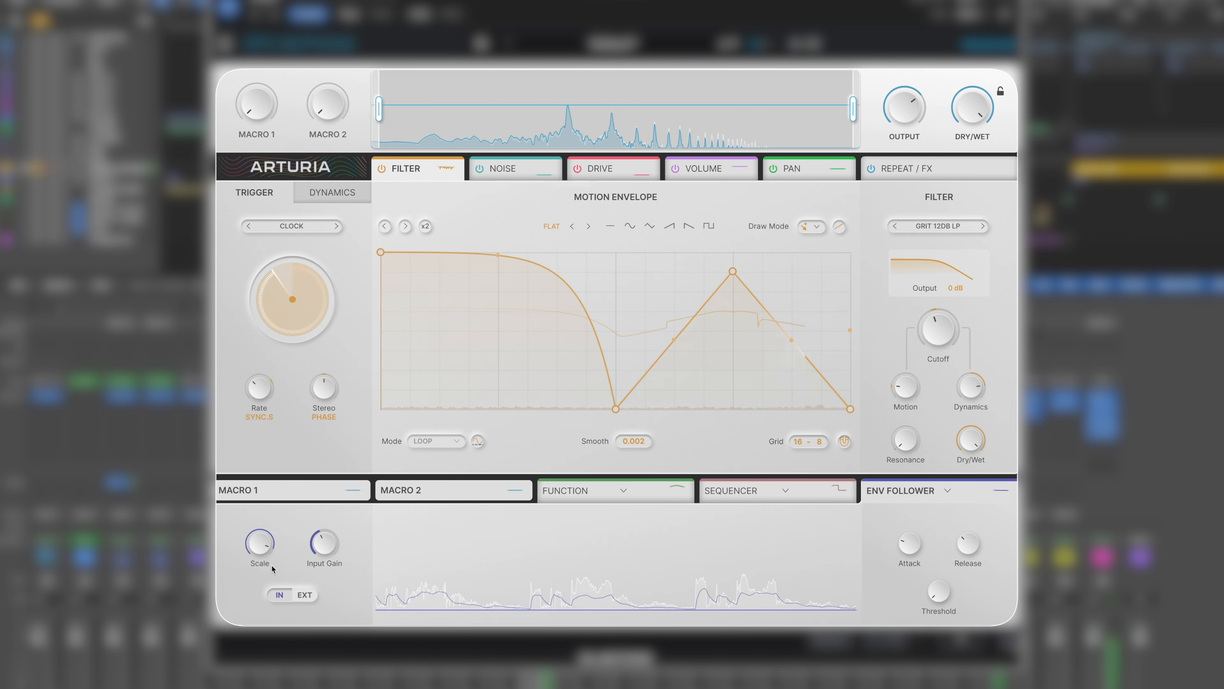
Step: Set the Env Follower's Threshold to -26.5 dB and raise its Attack and Release
left_click_drag(940, 590, 964, 525)
mouse_move(947, 600)
left_mouse_down()
mouse_move(947, 616)
mouse_move(948, 594)
left_mouse_up()
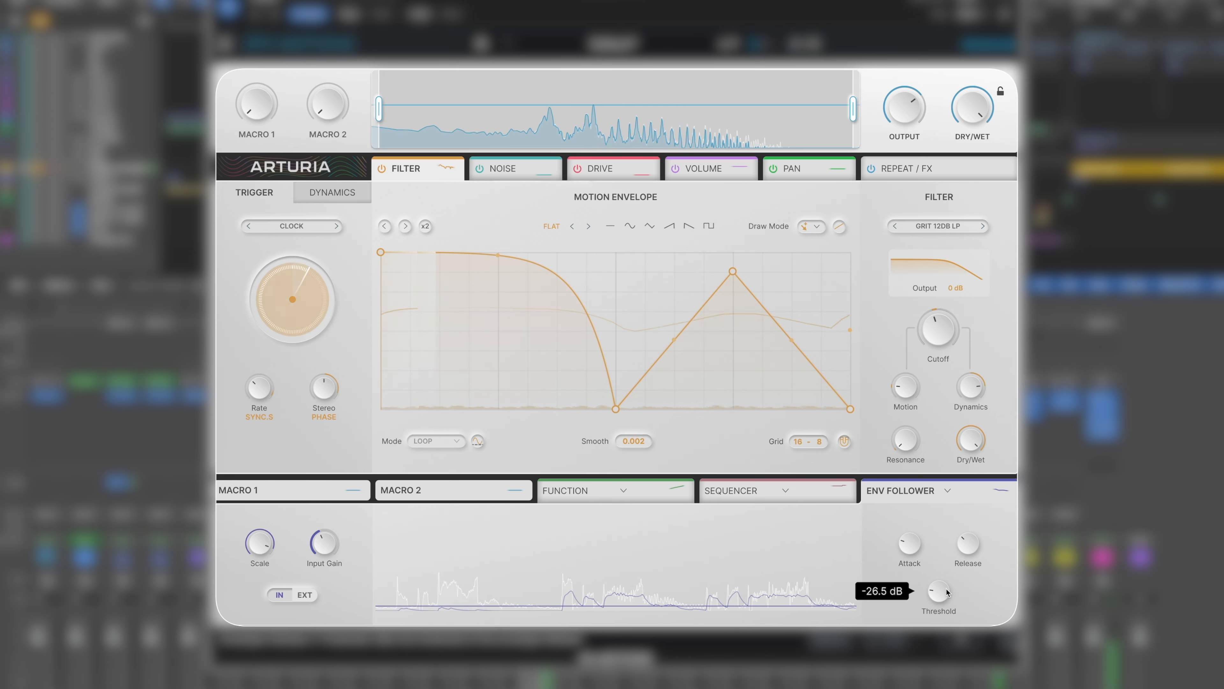
left_click_drag(909, 546, 932, 497)
left_click_drag(966, 544, 973, 494)
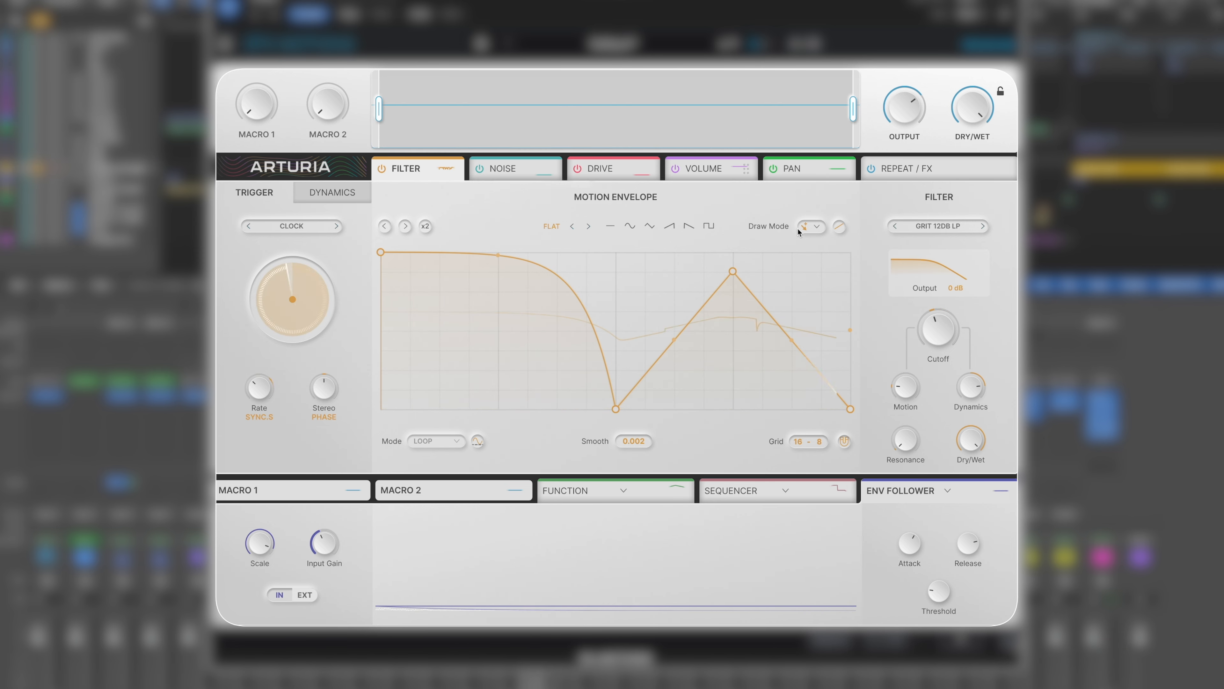
Step: In the Beat Repeat grid, place 1/4 rolls on steps 4 and 12 and a -12 pitch shift on step 8
left_click(917, 175)
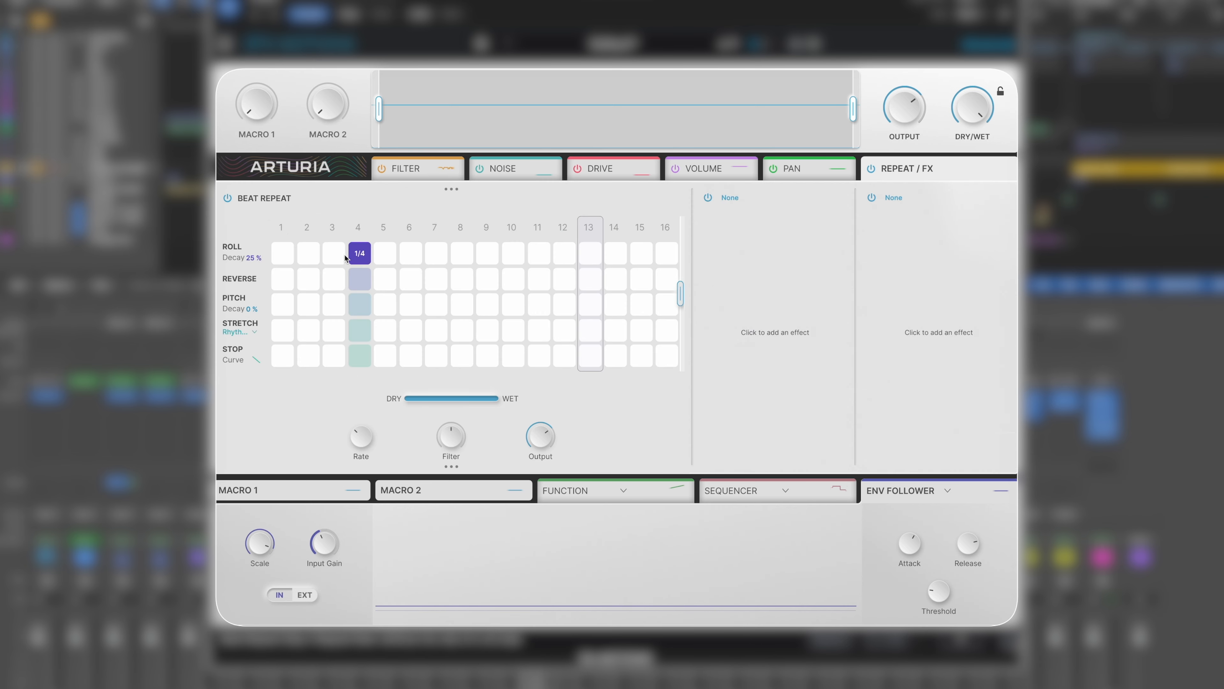
left_click(560, 254)
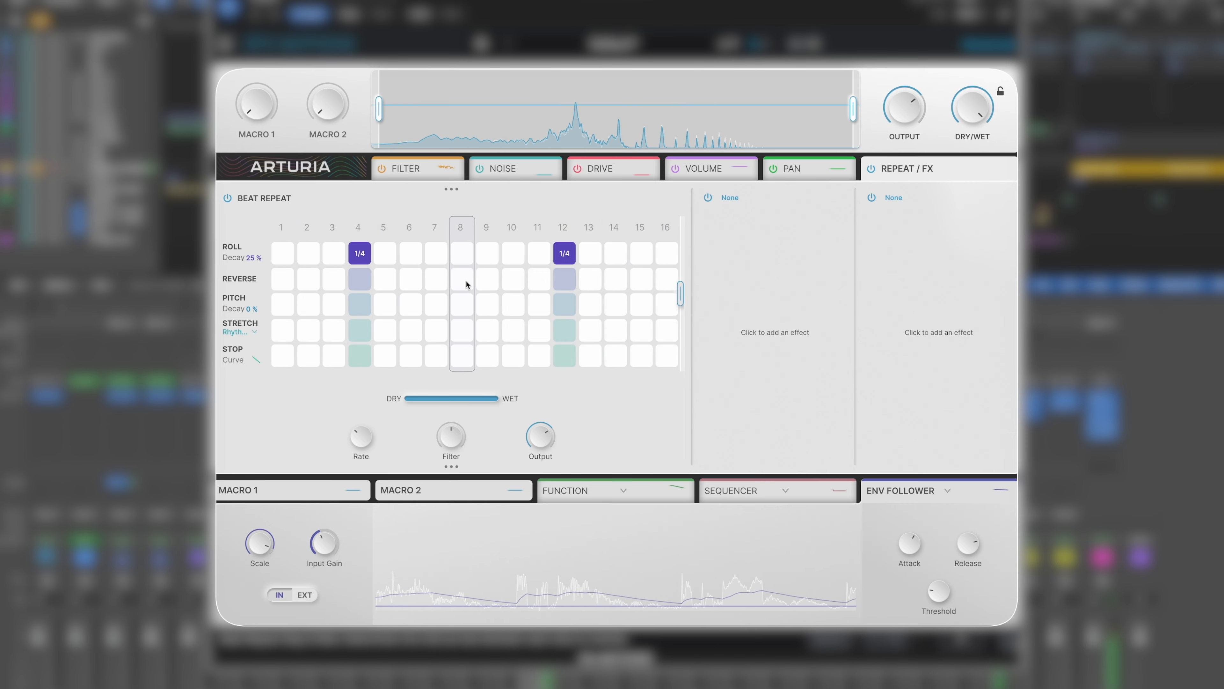
left_click(462, 305)
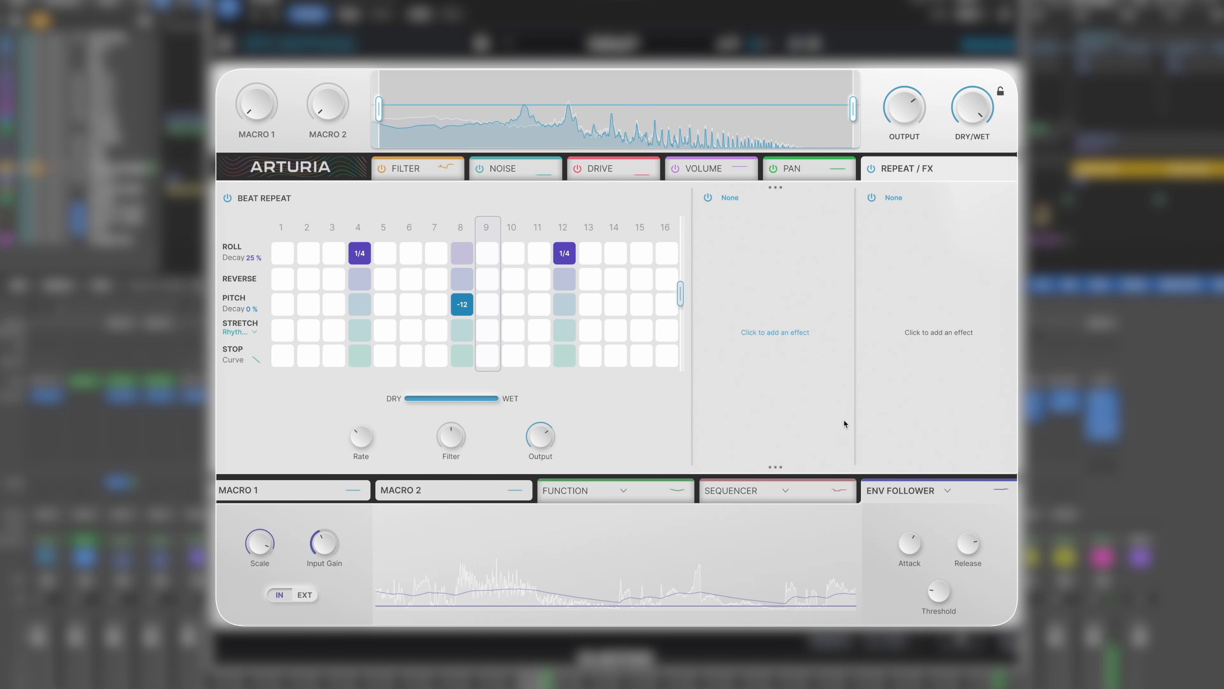
Step: Try a reverse on Beat Repeat step 16, replace it with a 1:1 stop, and add a -12 stretch in Texture mode on step 14
left_click(665, 281)
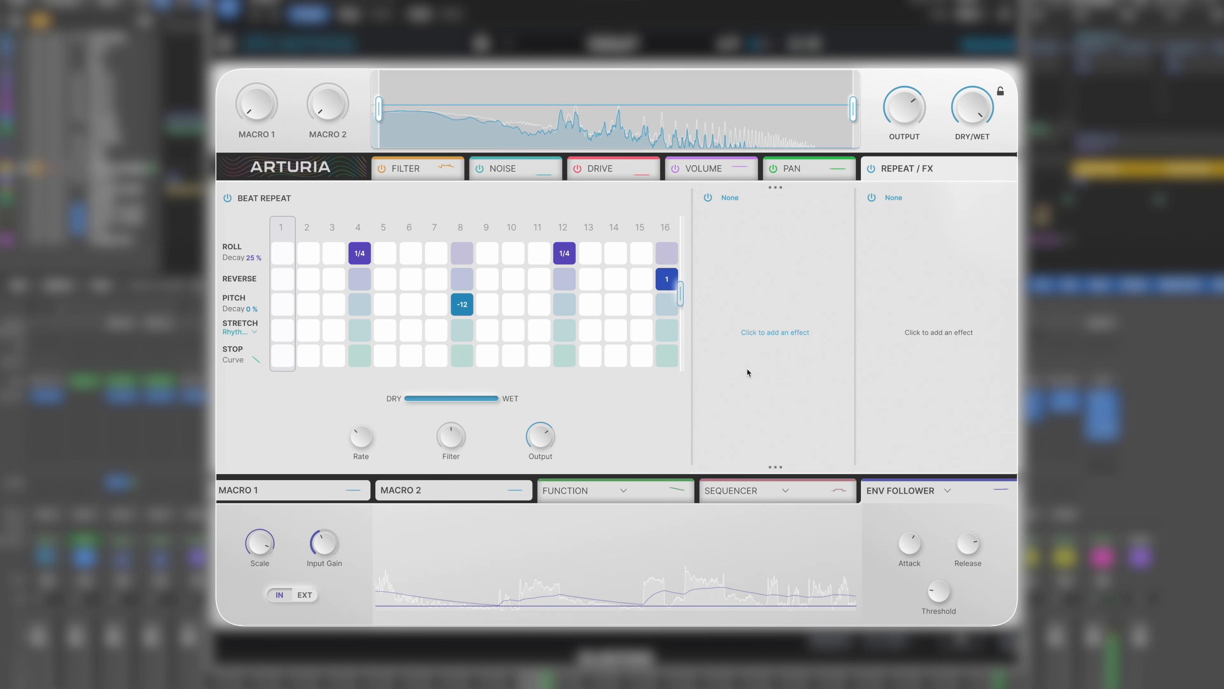
left_click(666, 355)
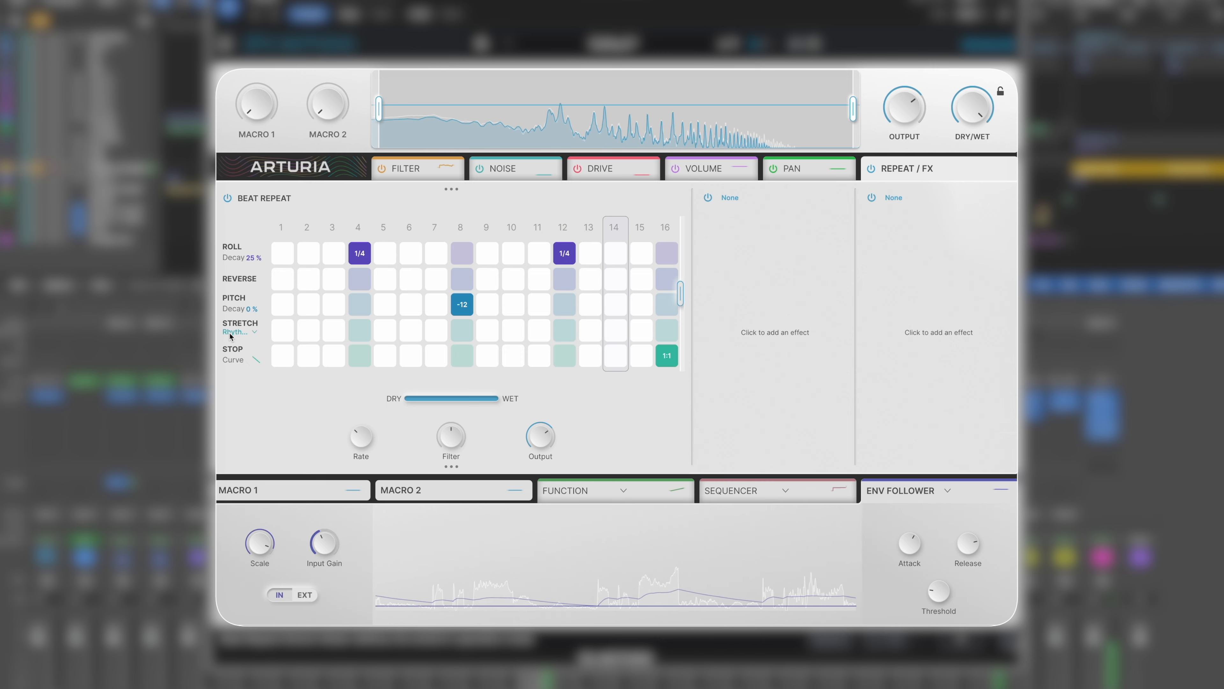
left_click(611, 333)
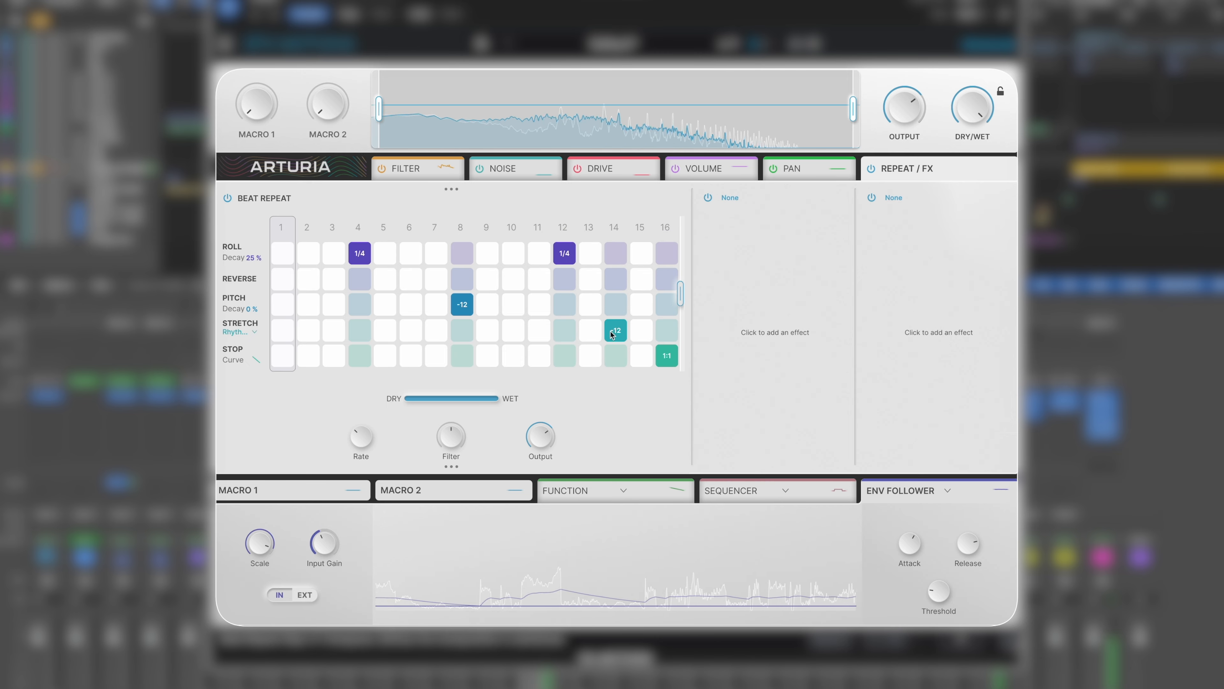
left_click(253, 332)
left_click(256, 395)
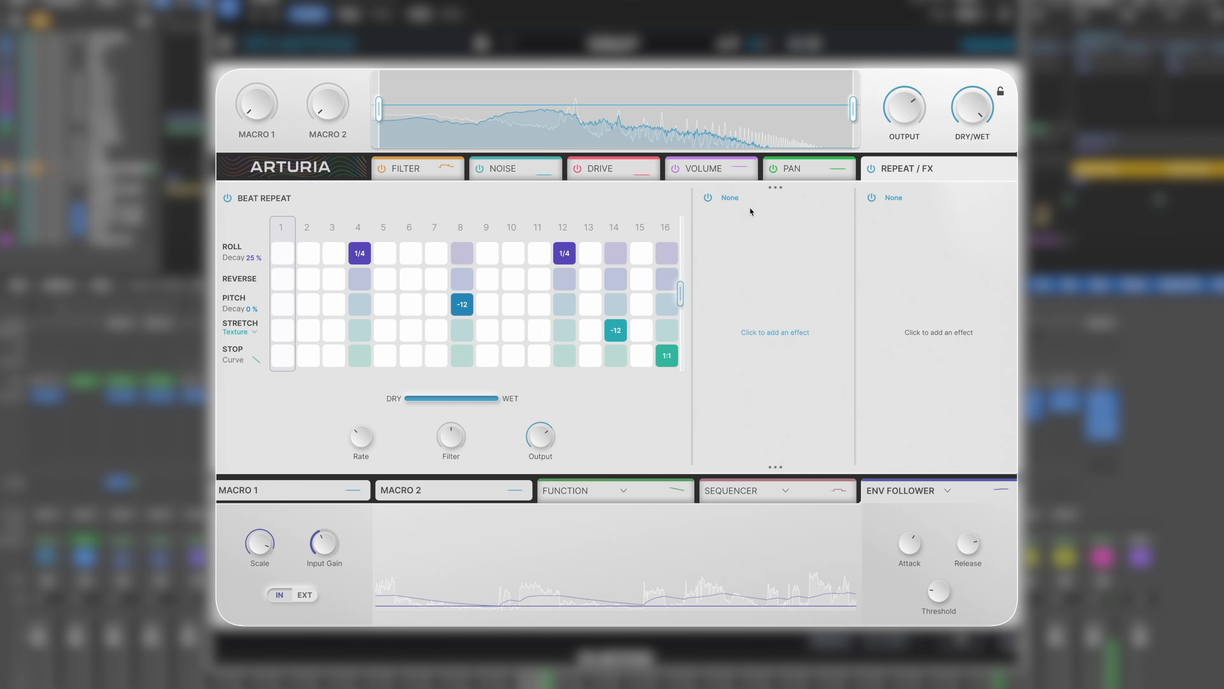
Step: Move the first effect slot ahead of Beat Repeat and load a Reverb in it
left_click_drag(784, 189, 320, 237)
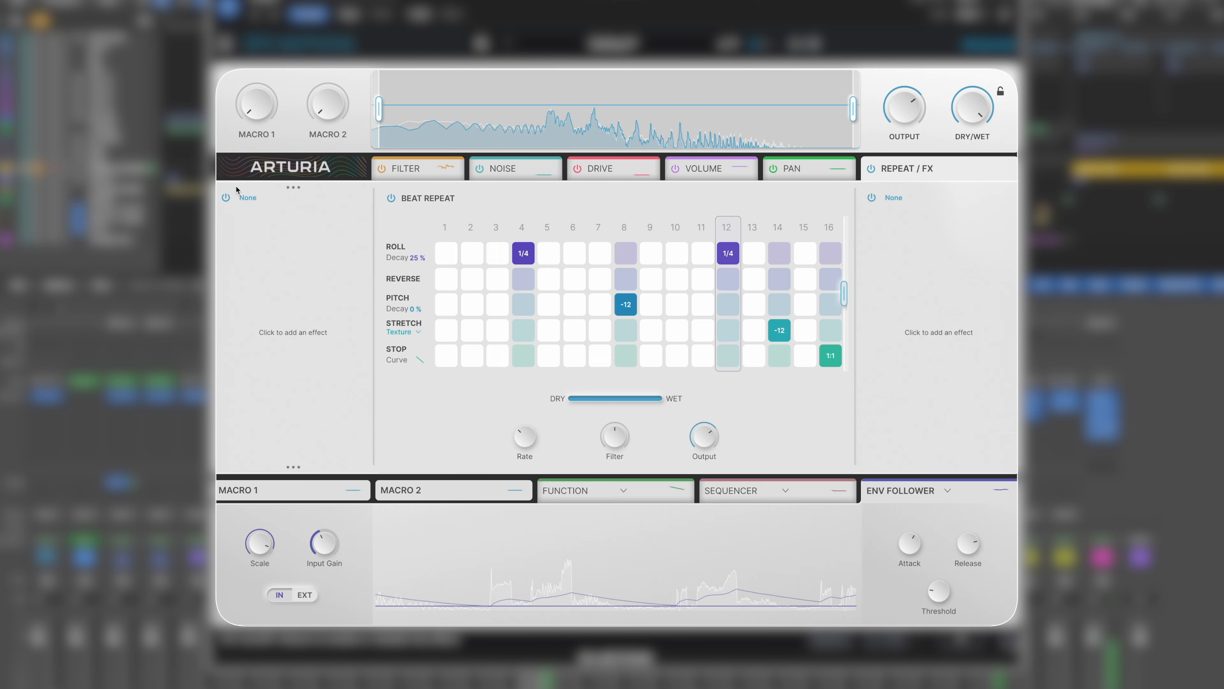
left_click(250, 199)
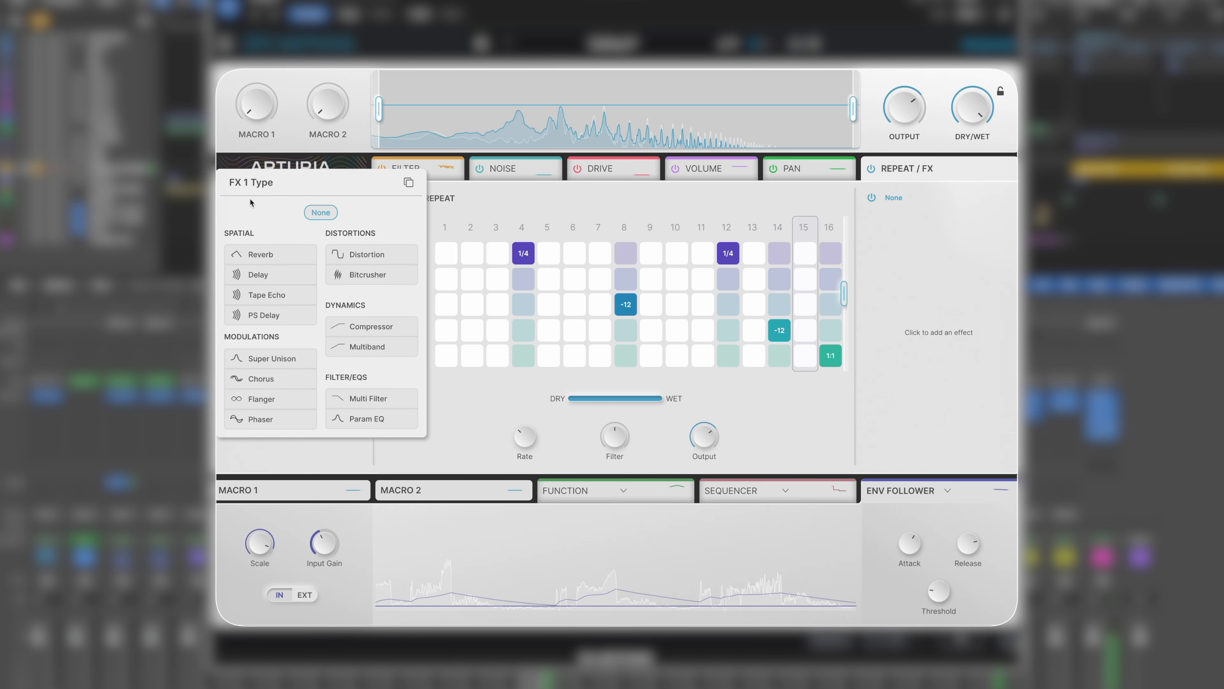
left_click(254, 254)
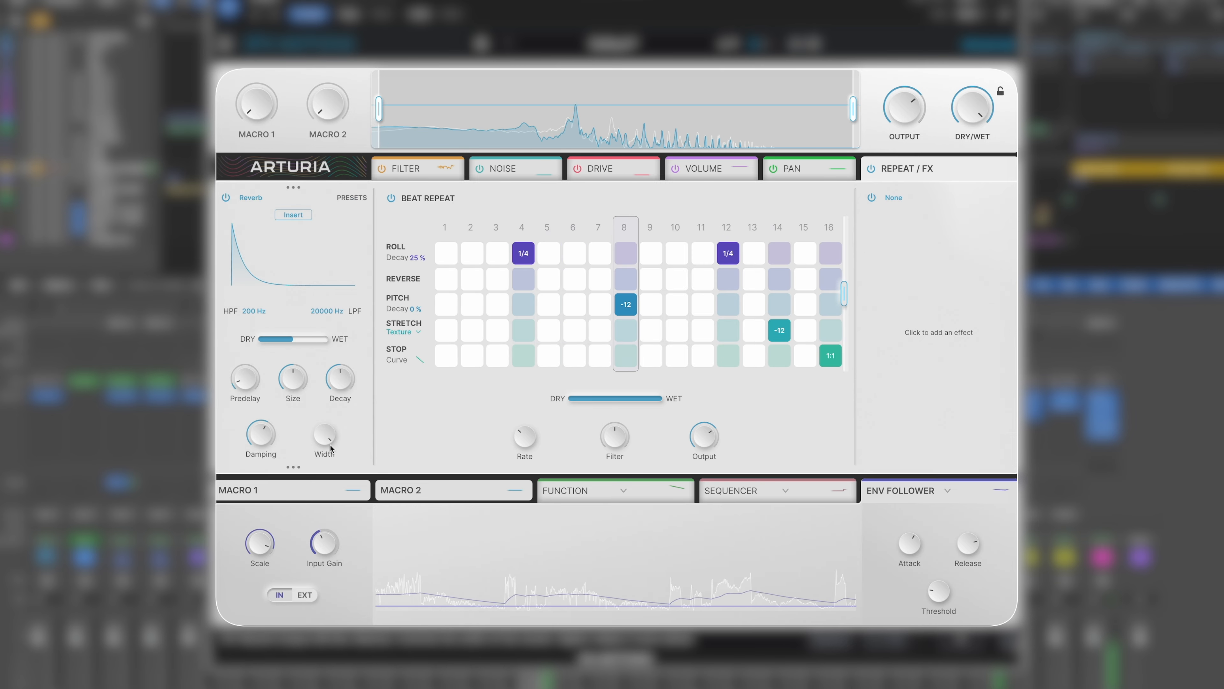
Step: Raise the Reverb's Size to 1.36 and load Tape Echo in the second effect slot
mouse_move(297, 401)
left_mouse_down()
mouse_move(299, 370)
mouse_move(298, 385)
left_mouse_up()
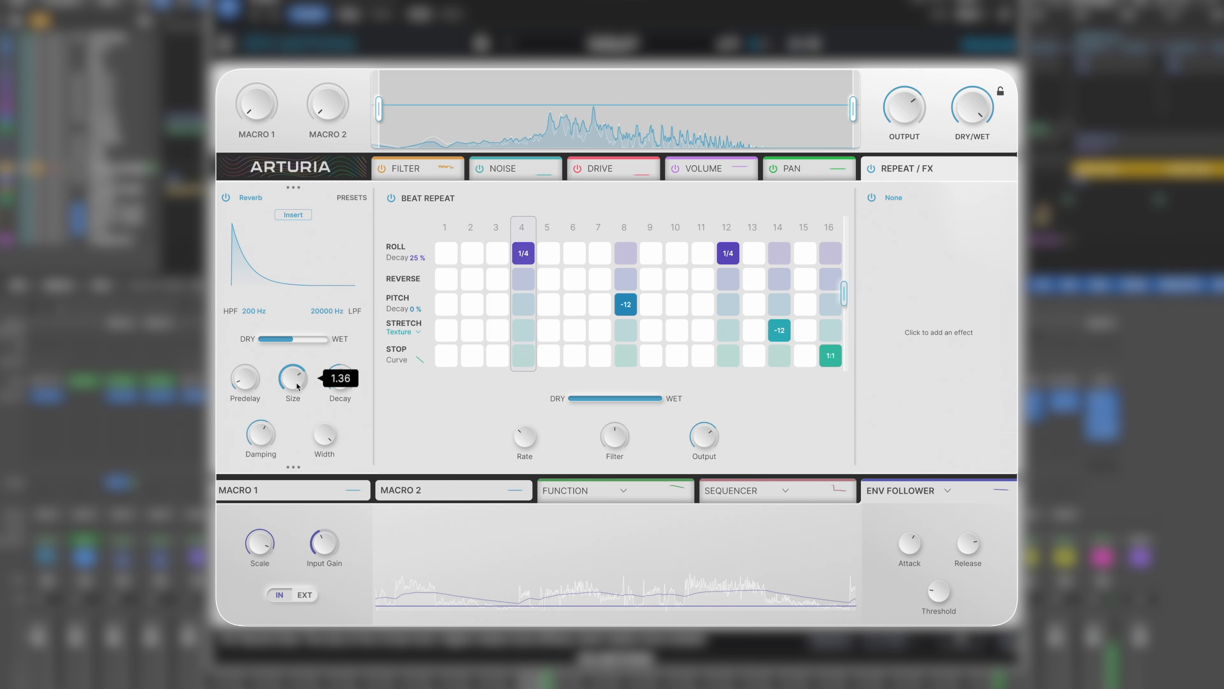
left_click(898, 199)
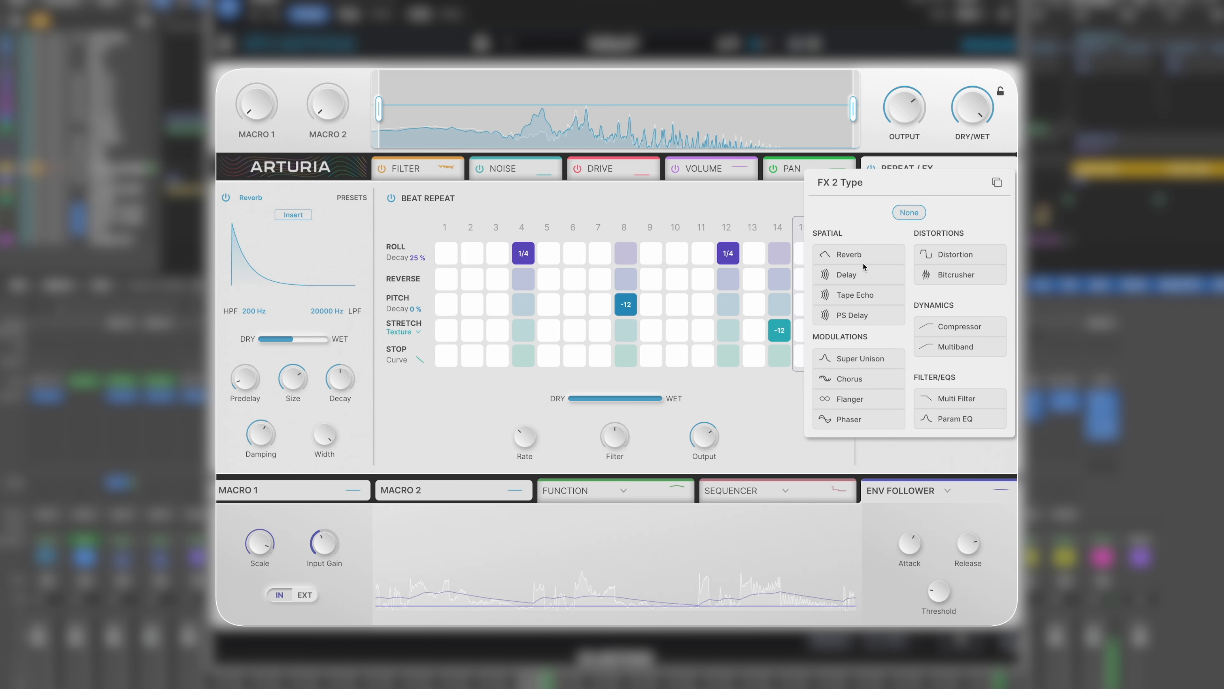
left_click(854, 294)
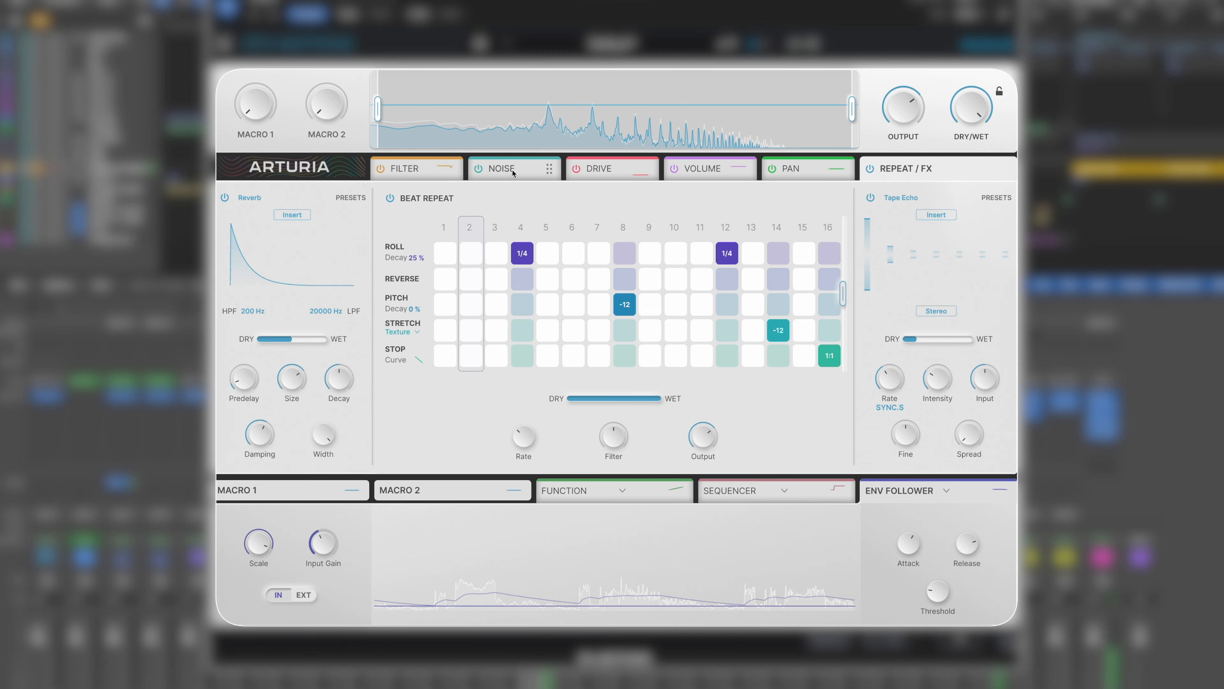
Step: Shape the Noise motion envelope into a steep curved decay from a high start to zero, and adjust its clock Rate
left_click(482, 171)
left_click_drag(381, 409, 379, 298)
left_click_drag(848, 300, 839, 410)
mouse_move(255, 397)
left_mouse_down()
mouse_move(263, 410)
mouse_move(257, 392)
left_mouse_up()
left_click_drag(497, 355, 488, 405)
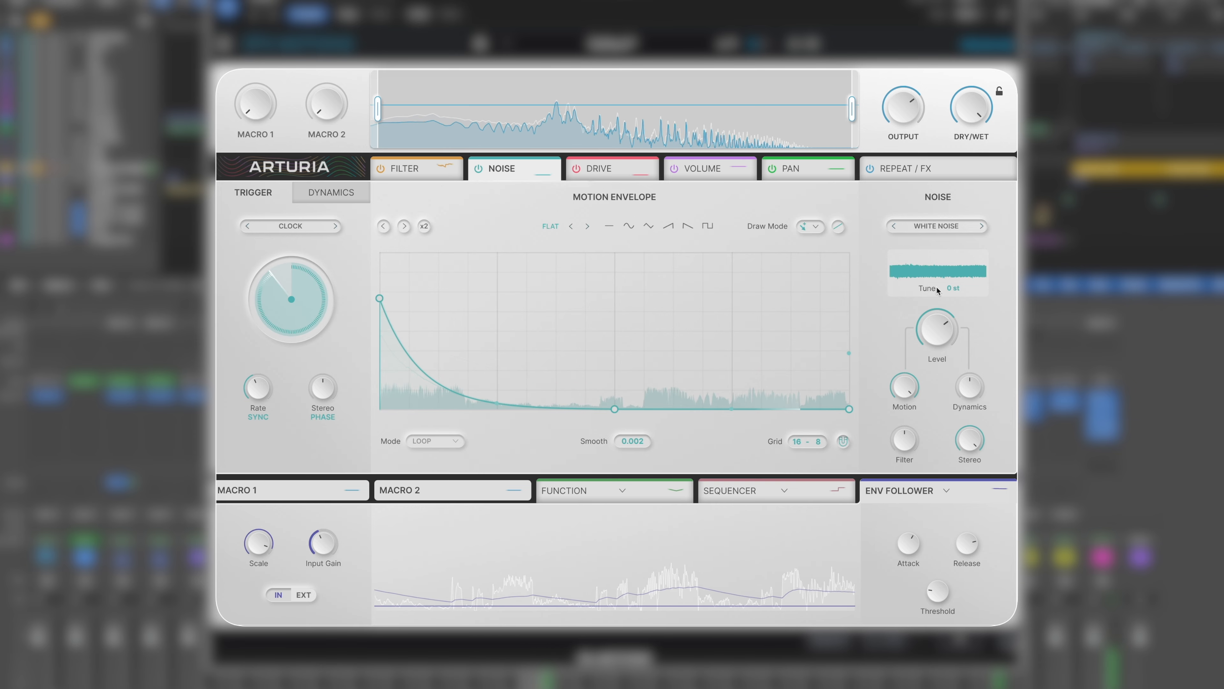
Step: Replace the noise source with Cymb Wide Ride from the Drums category
left_click(937, 226)
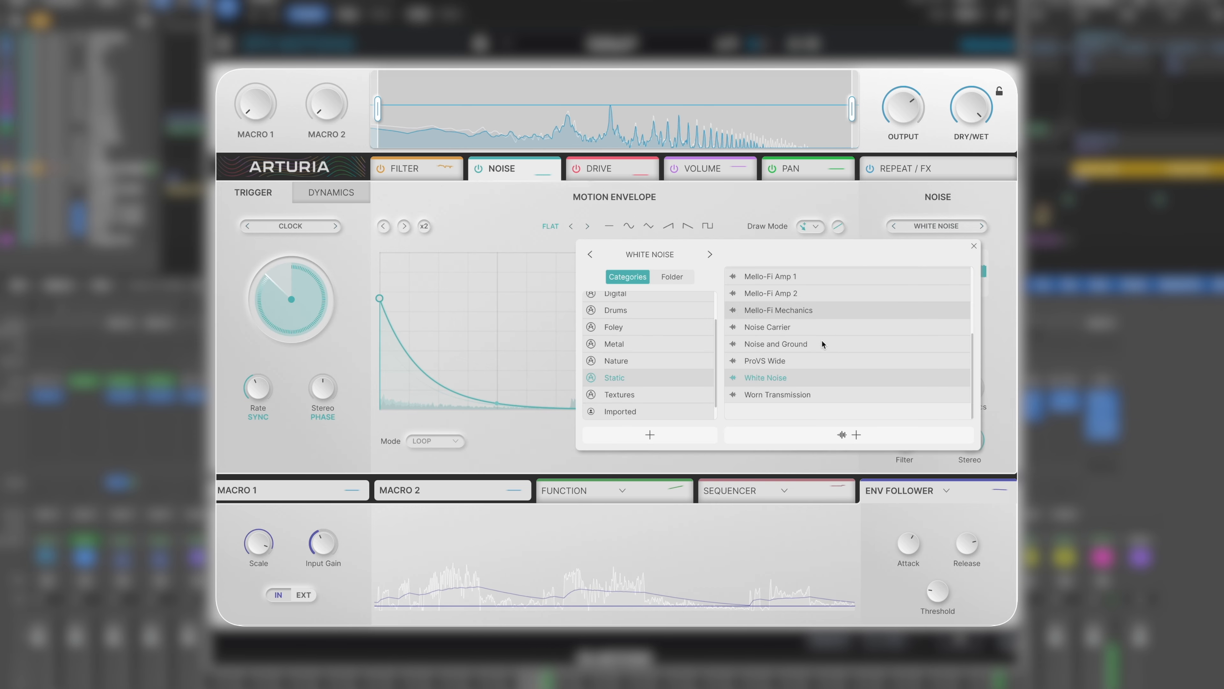
left_click(638, 313)
left_click(775, 310)
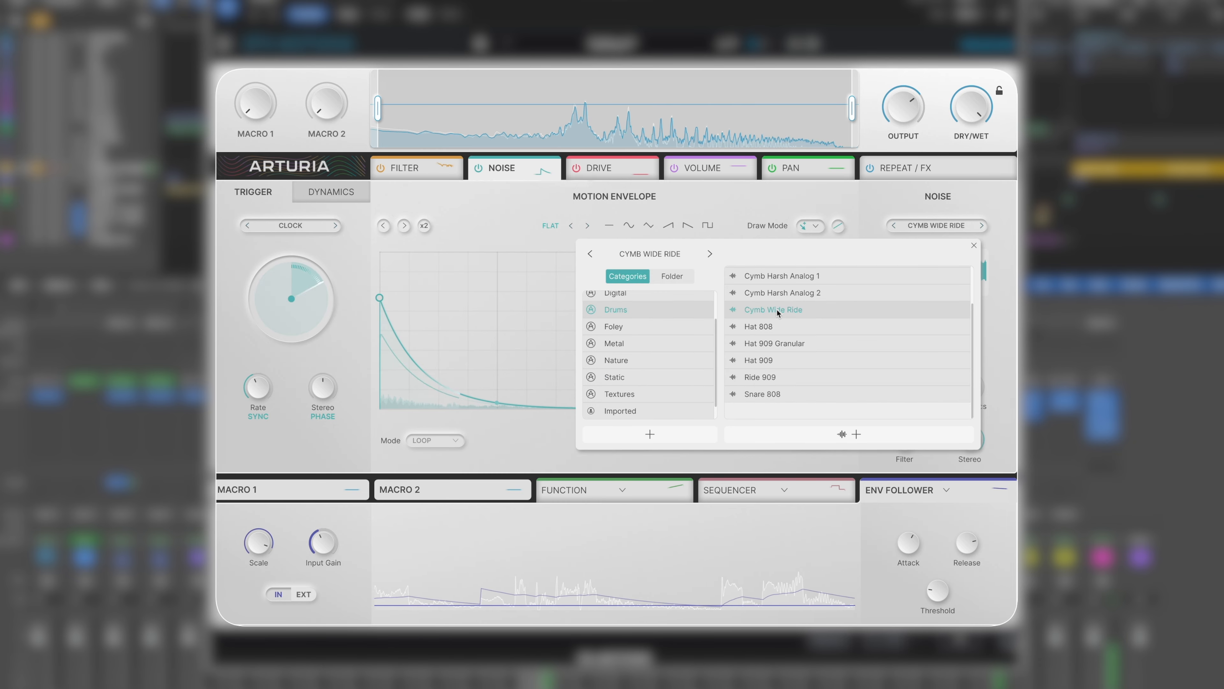
left_click(1006, 243)
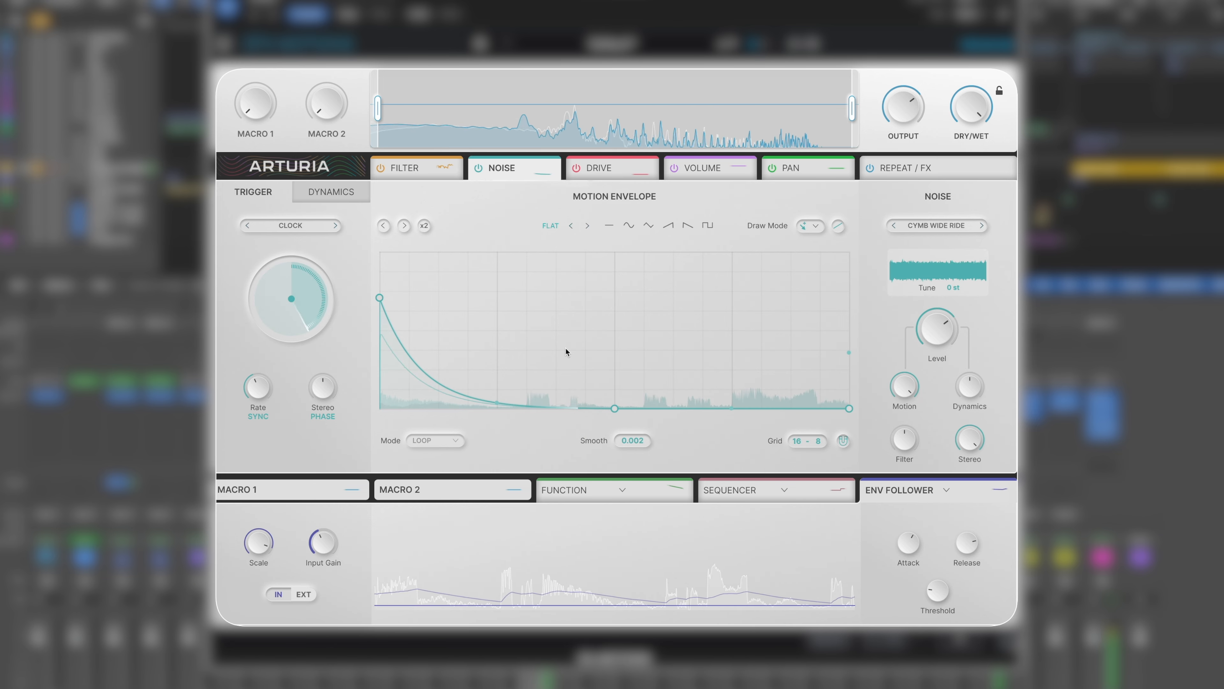
Step: Lower the Noise envelope's start point and add a second peak with a curved decay at the quarter mark
left_click_drag(380, 297, 380, 330)
double_click(499, 348)
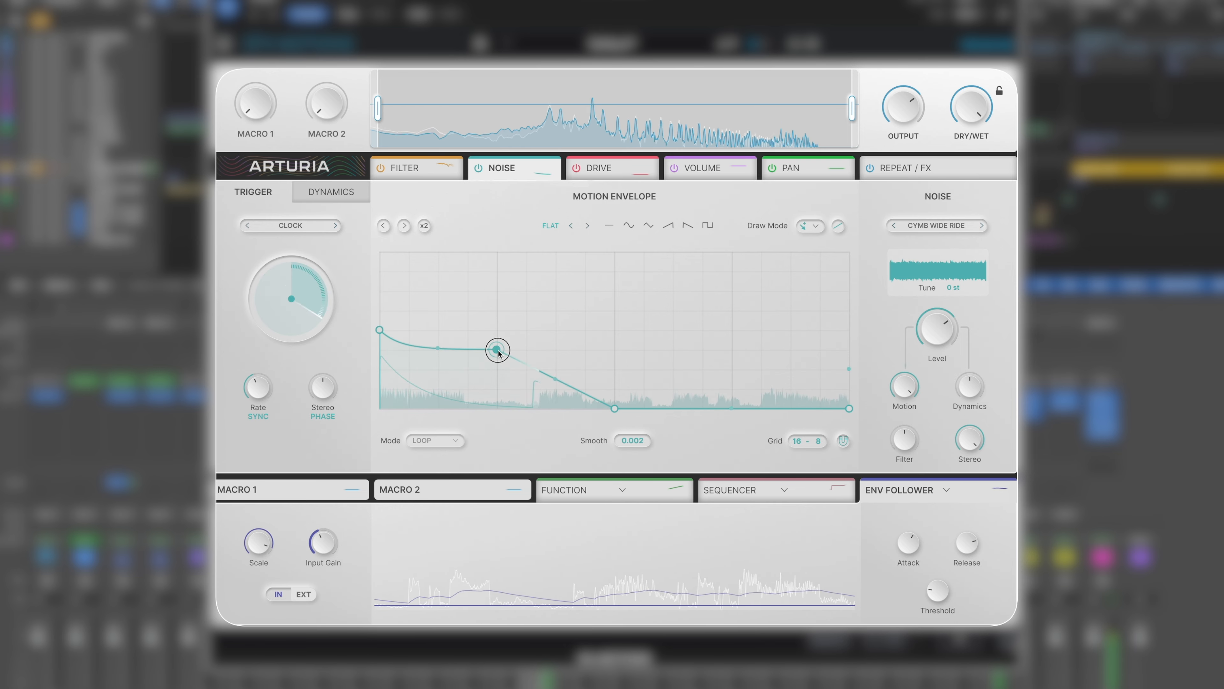
double_click(467, 348)
left_click_drag(467, 349, 485, 393)
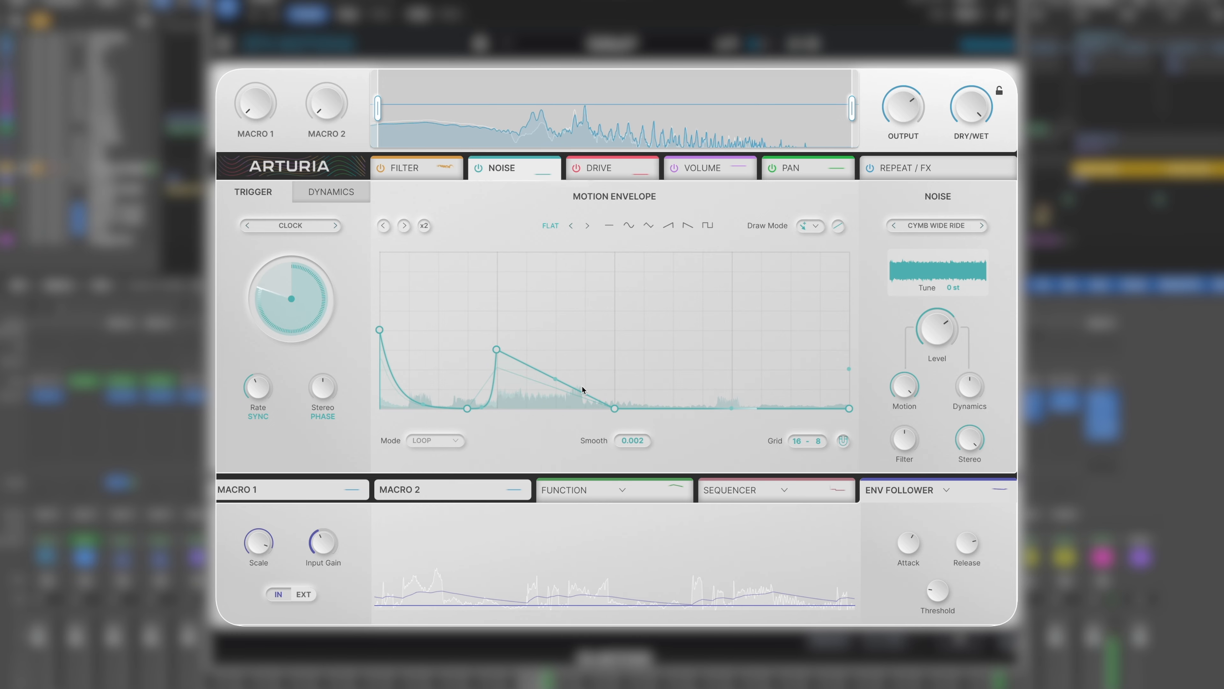
left_click_drag(555, 379, 553, 416)
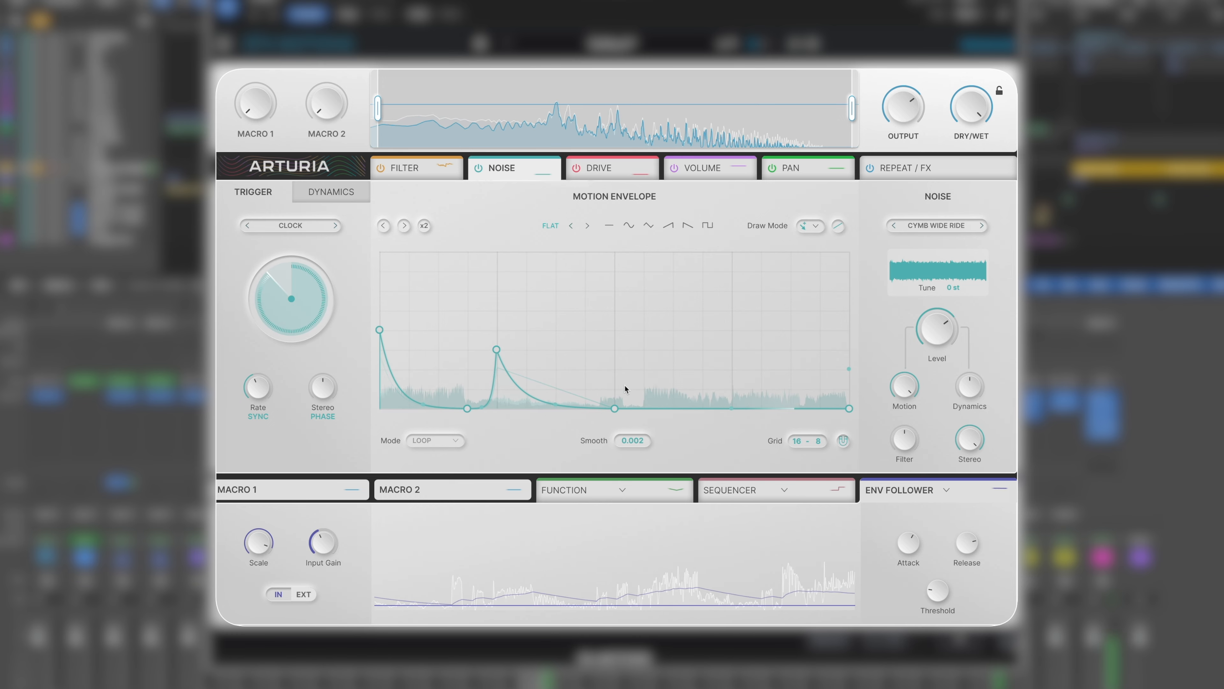
Step: Add two lower, short peaks to the Noise envelope at its halfway and three-quarter marks
double_click(615, 373)
double_click(647, 374)
left_click_drag(647, 375, 660, 418)
double_click(732, 371)
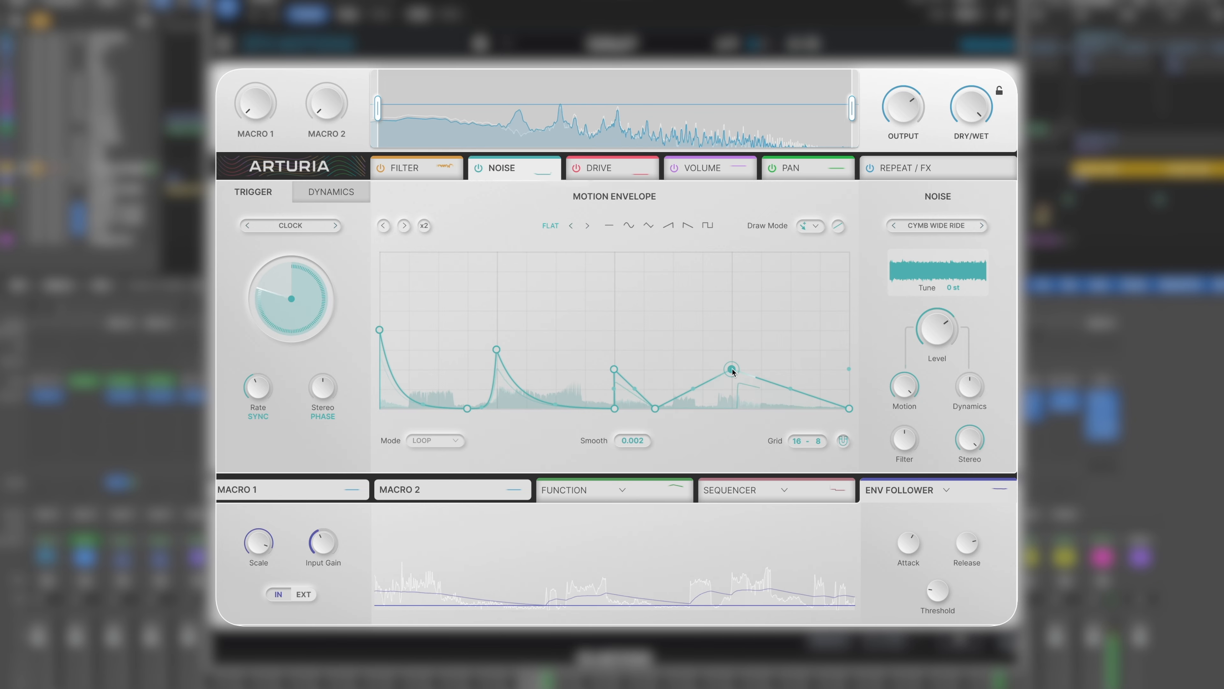
double_click(760, 385)
left_click_drag(760, 384, 751, 418)
double_click(716, 373)
left_click_drag(715, 372, 721, 410)
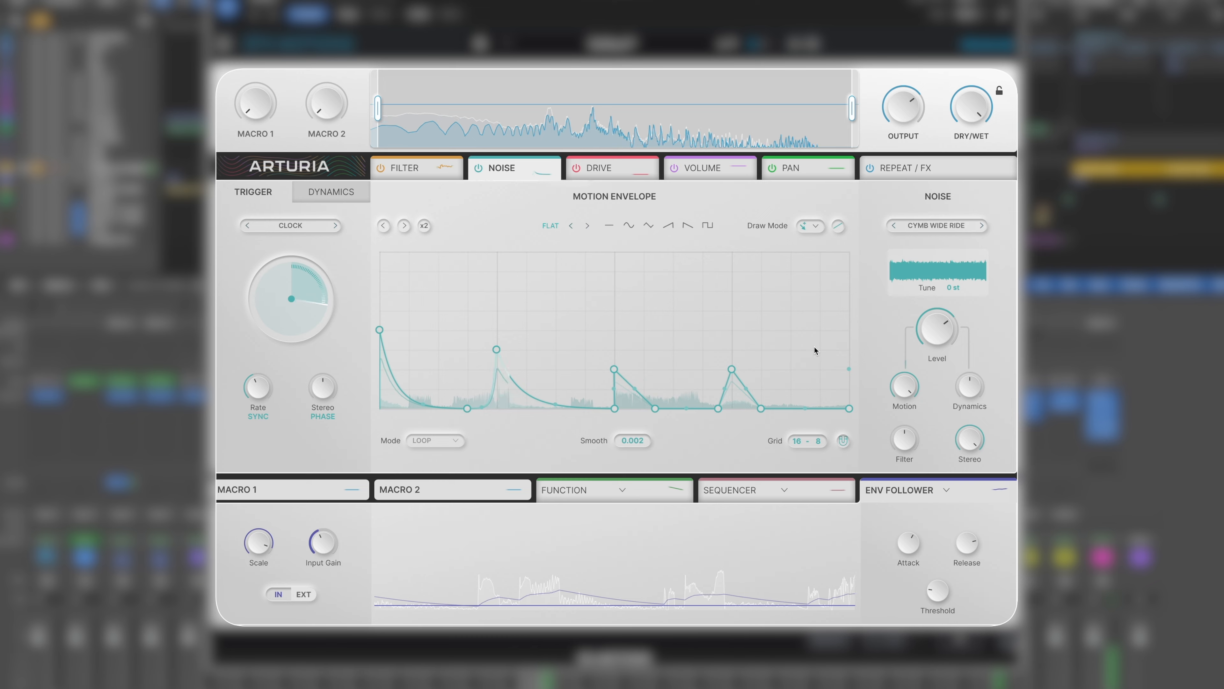
Step: Raise the end of the Drive motion envelope to mid height, reduce the Drive amount and add a low point at the centre
left_click(599, 168)
left_click_drag(838, 407, 850, 330)
left_click_drag(937, 326, 939, 342)
left_click_drag(612, 377, 616, 373)
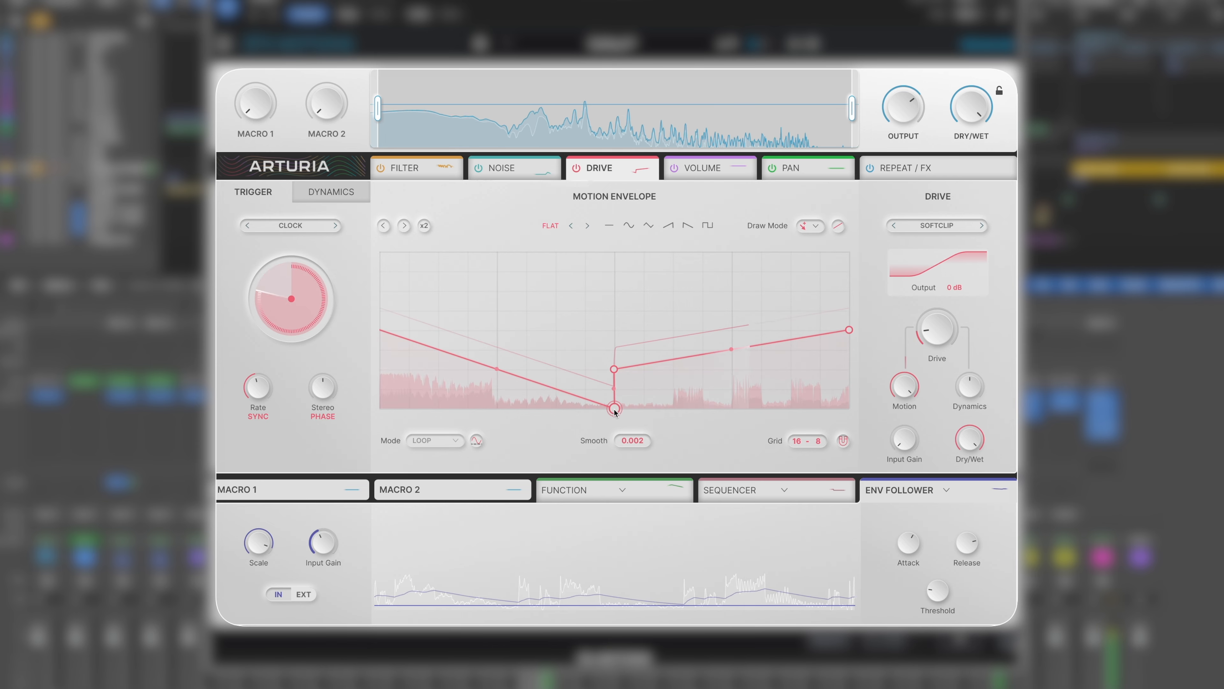
Step: Reshape the Drive envelope into two shallow dips around a central peak, and change the drive type to Tape
left_click_drag(616, 411, 556, 369)
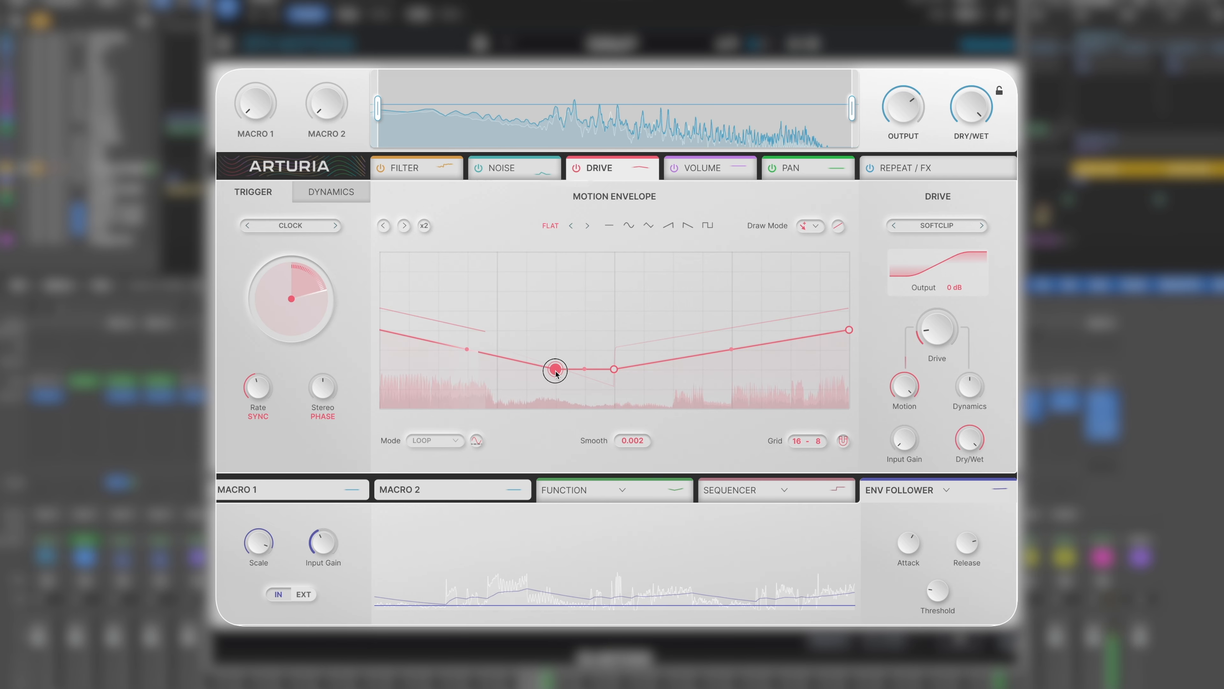
left_click(703, 377)
left_click_drag(614, 369, 614, 330)
left_click_drag(702, 369, 672, 369)
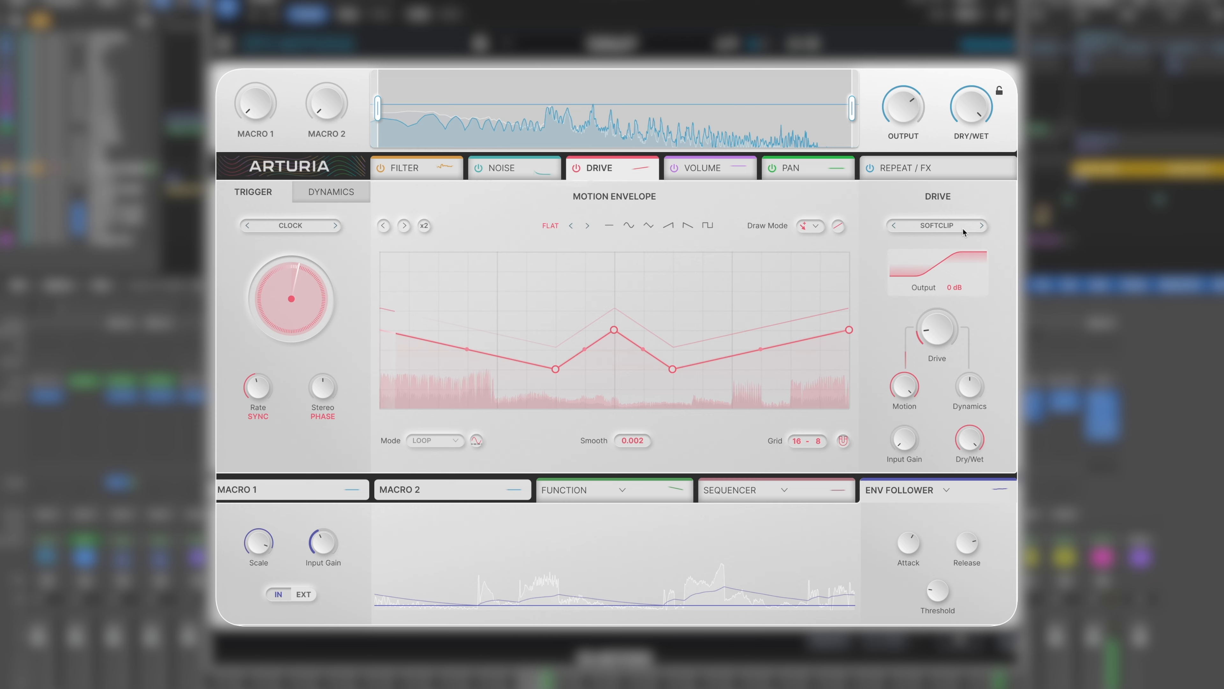
left_click(981, 226)
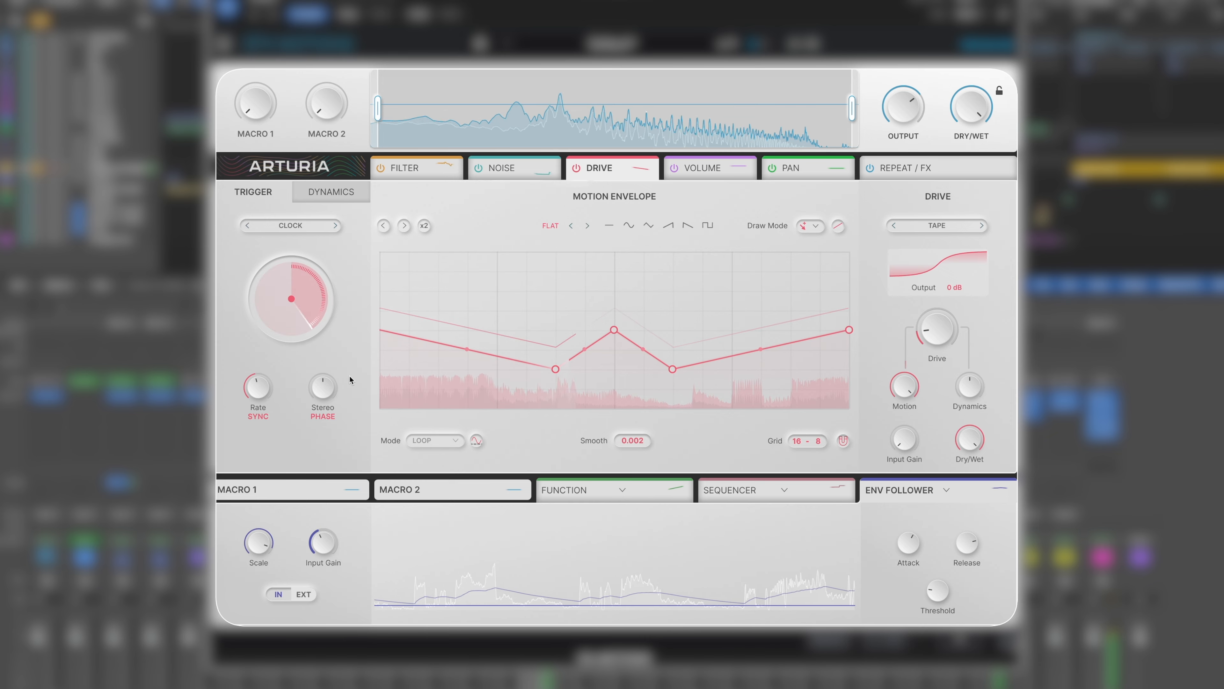
Step: Assign the Function modulator to the Drive's Input Gain and lower the plug-in's main Output
left_click(596, 492)
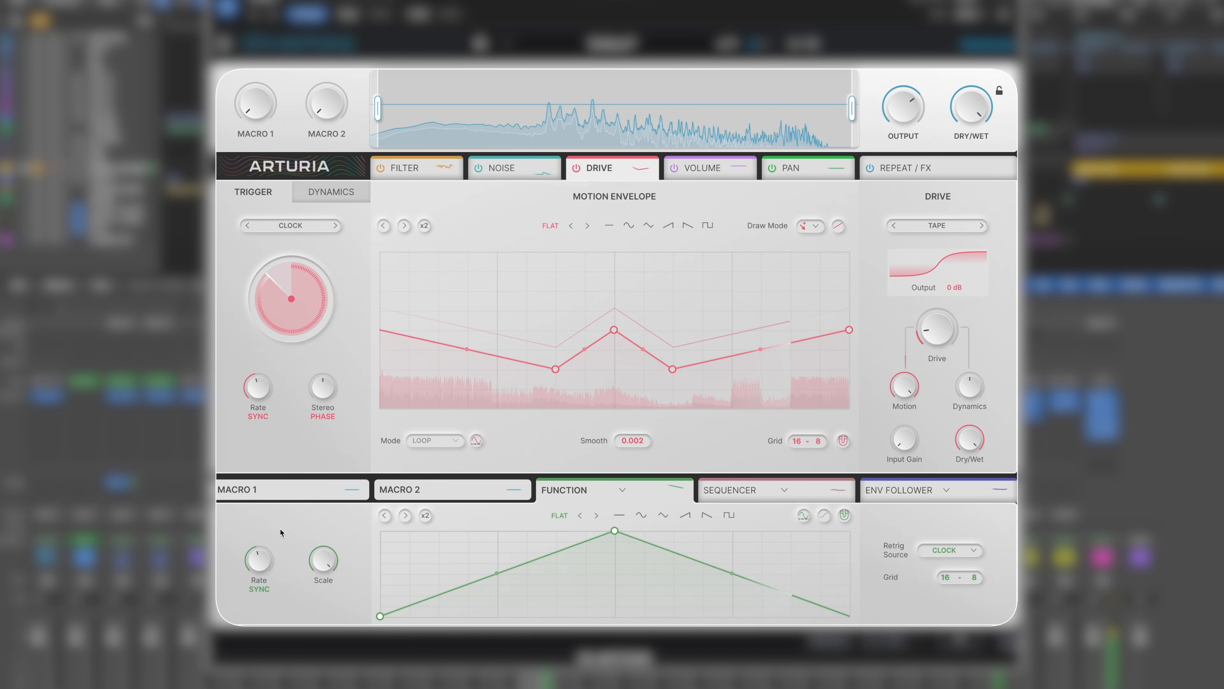
left_click_drag(677, 487, 906, 473)
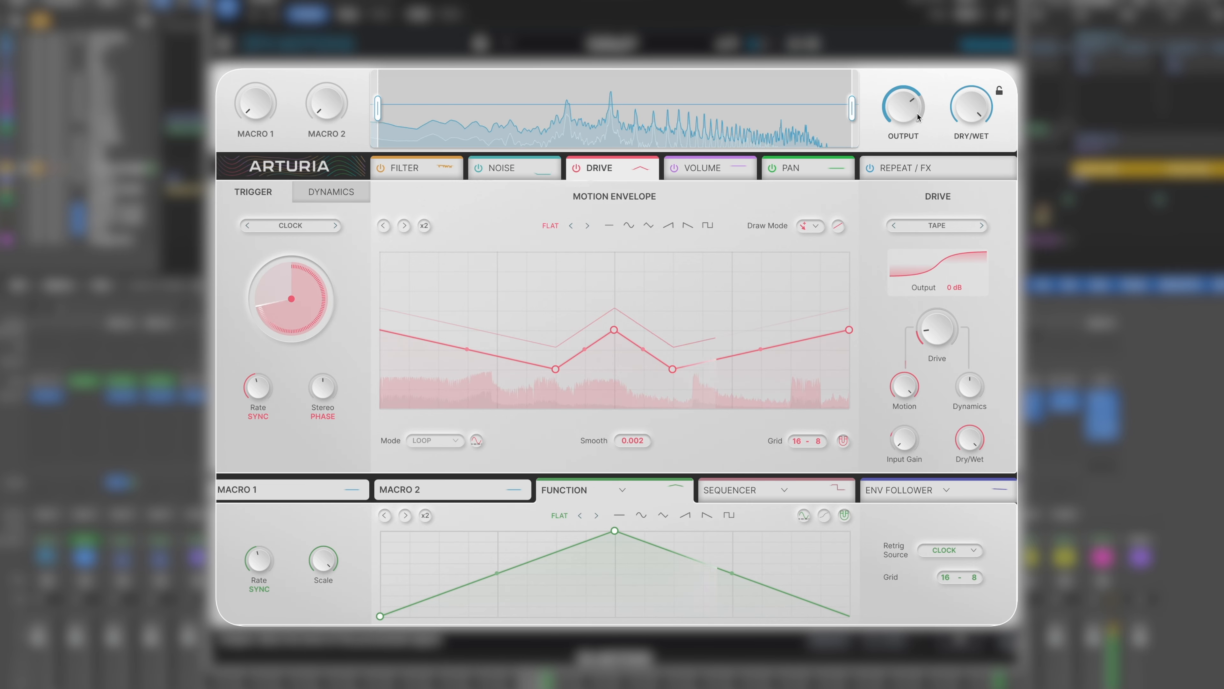
left_click_drag(918, 117, 915, 138)
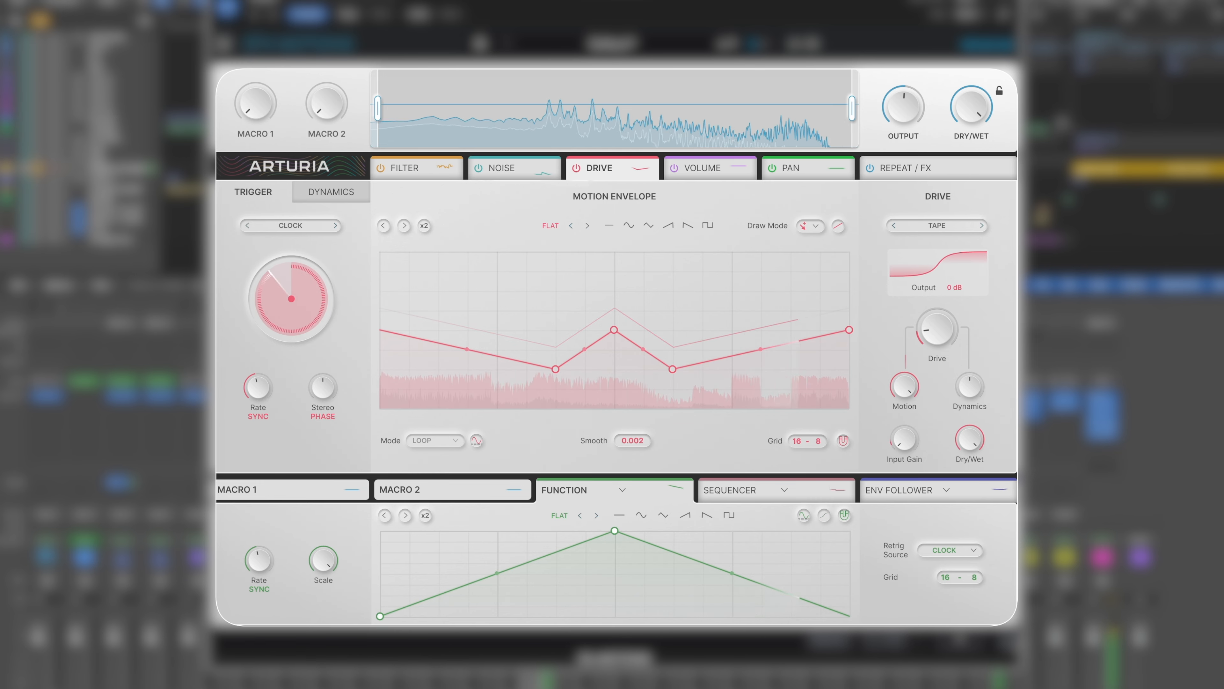
Step: Open the Reaktor 6 effect on the Unders Simple Lead channel in Logic Pro and reposition its window
mouse_move(899, 384)
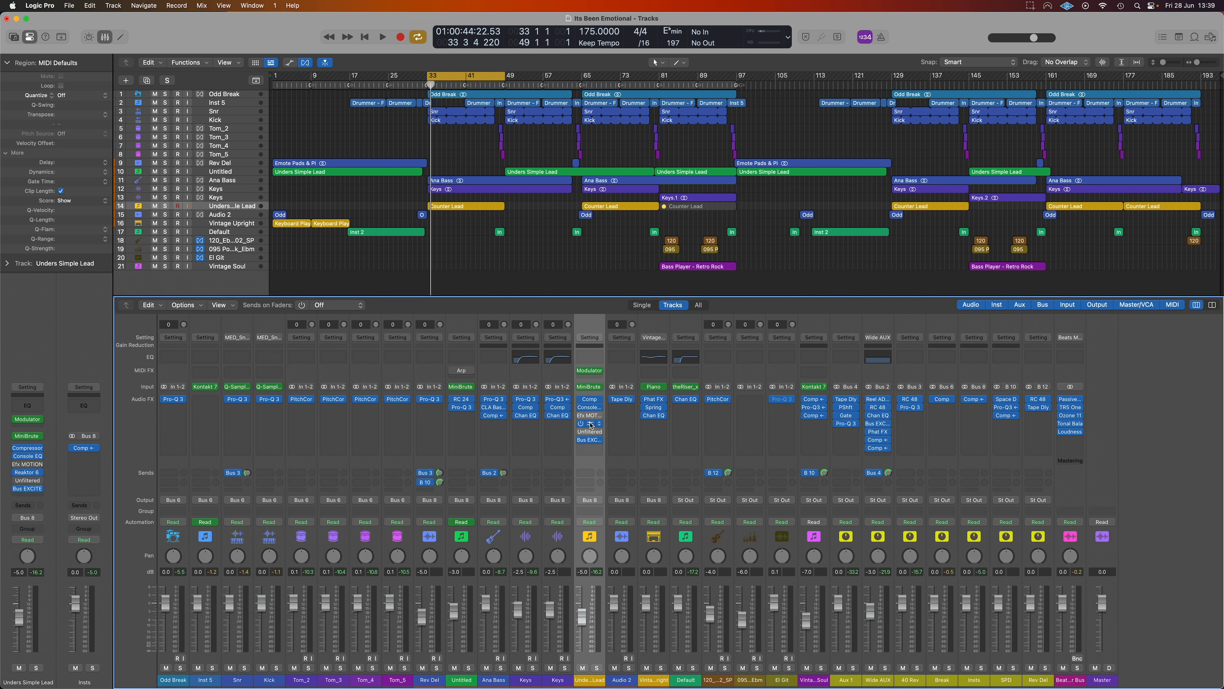
left_click(591, 425)
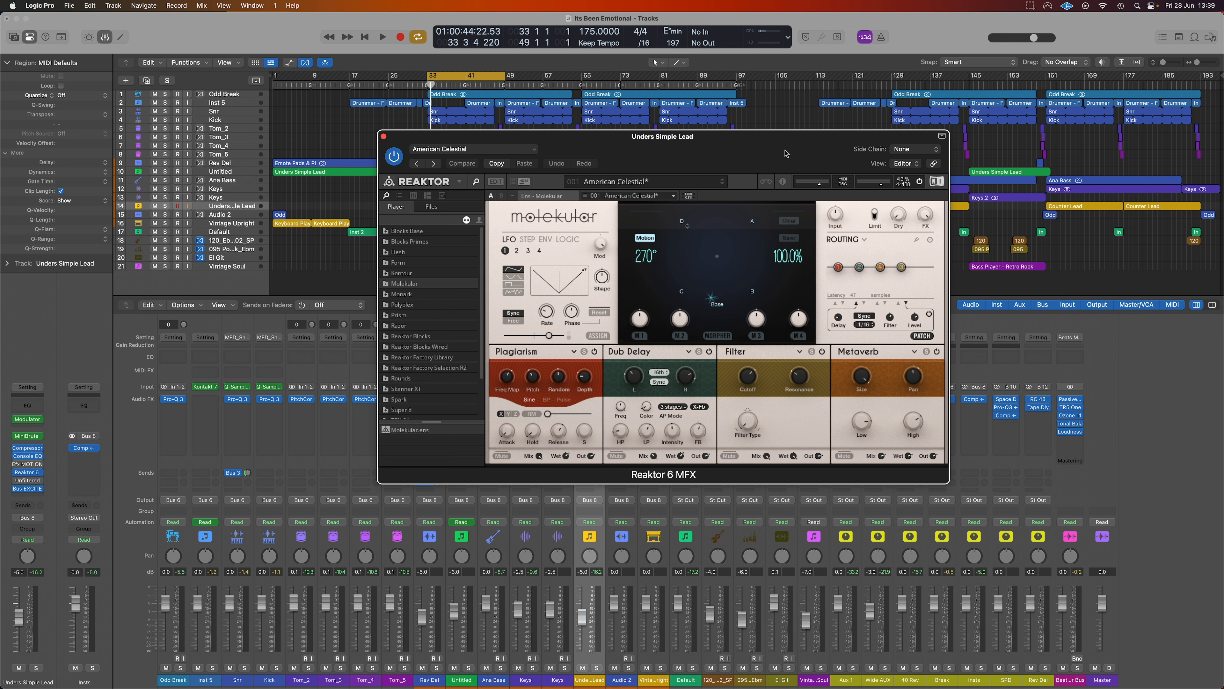
left_click_drag(790, 154, 754, 158)
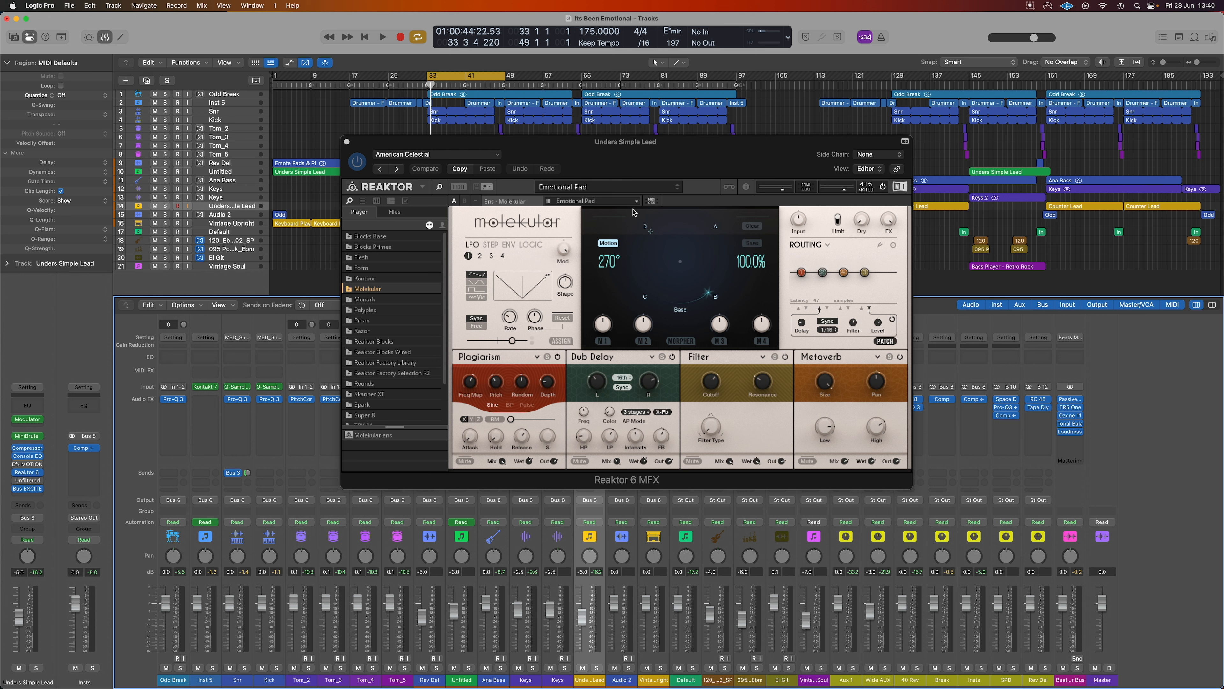
Step: Solo the lead track and play the loop to audition Molekular's Emotional Pad snapshot
key("space")
key("s")
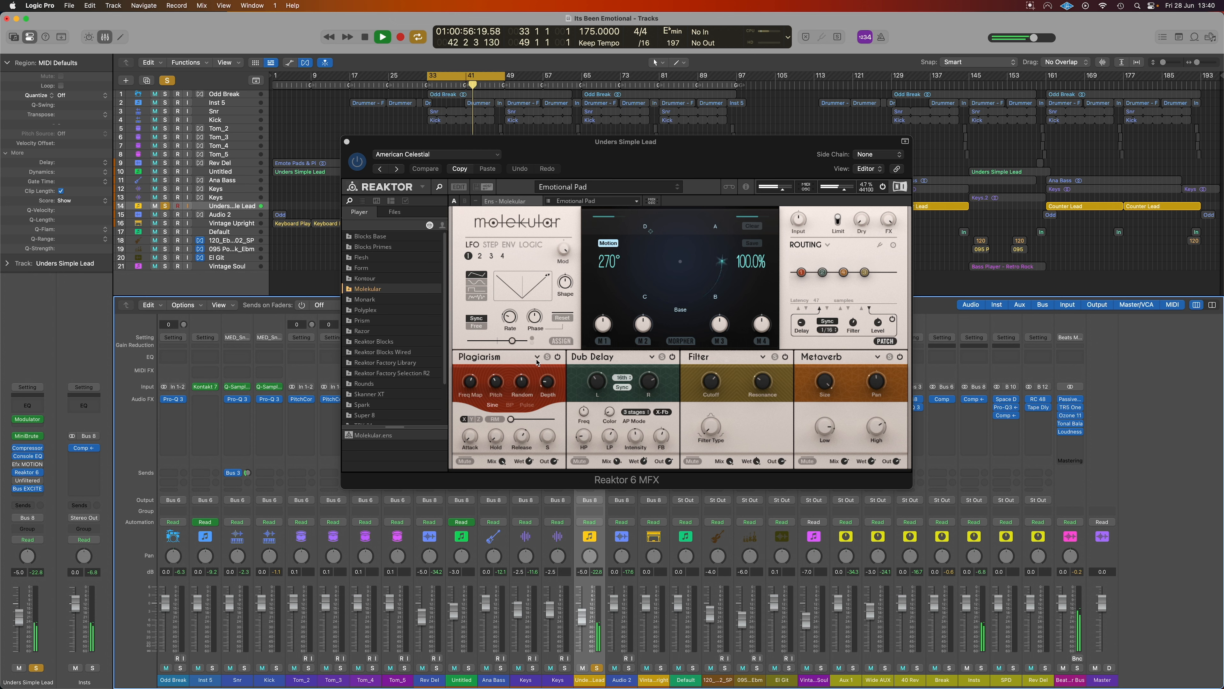
left_click(552, 388)
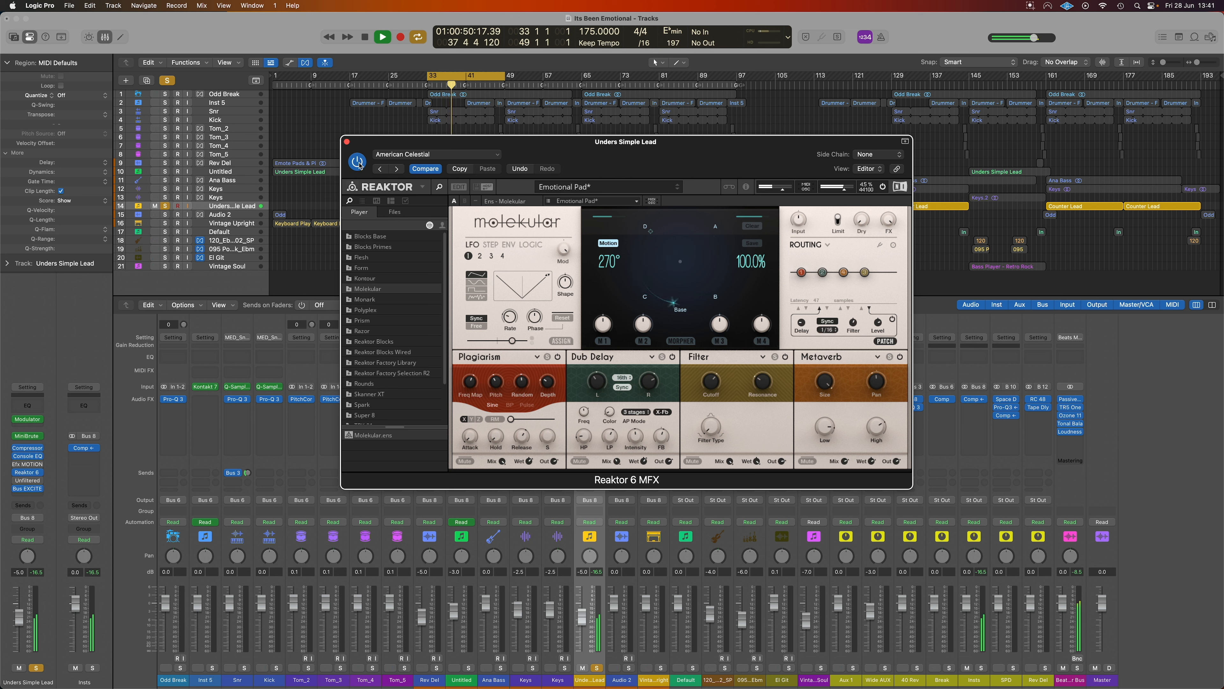
key("space")
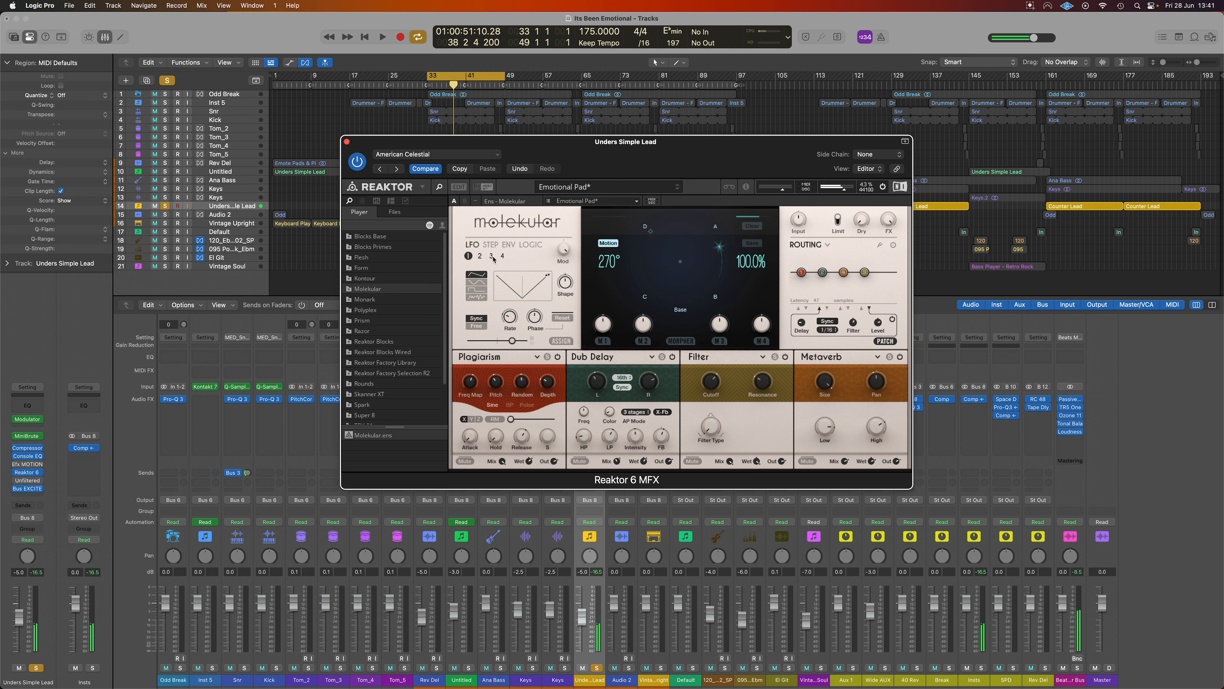
Step: Switch Reaktor's audio processing off and back on, and open Molekular's snapshot list to browse the Embedded bank
left_click(637, 202)
left_click(492, 231)
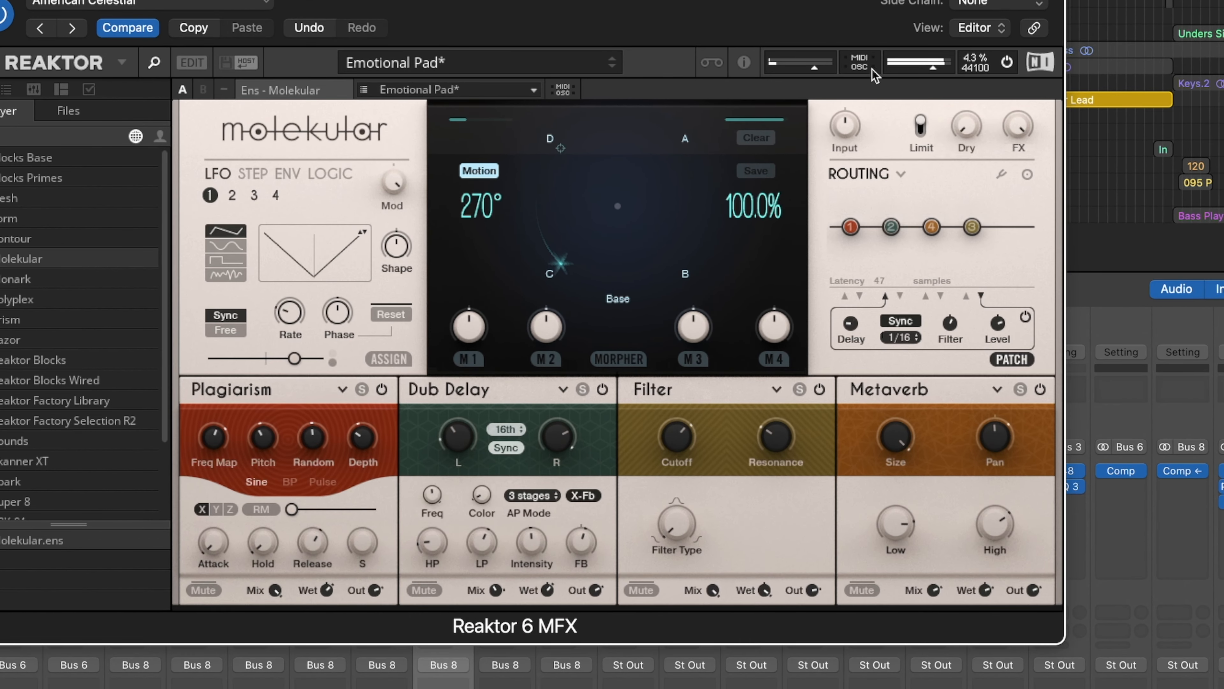
left_click(1008, 62)
left_click(1007, 62)
left_click(534, 89)
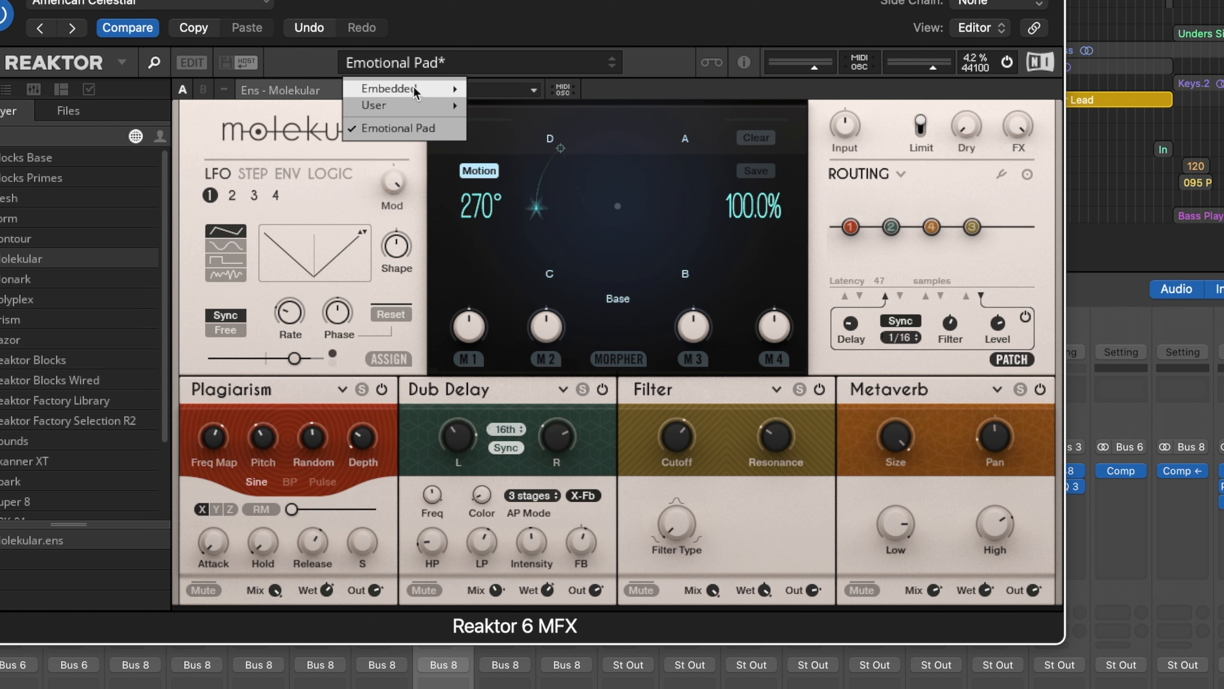
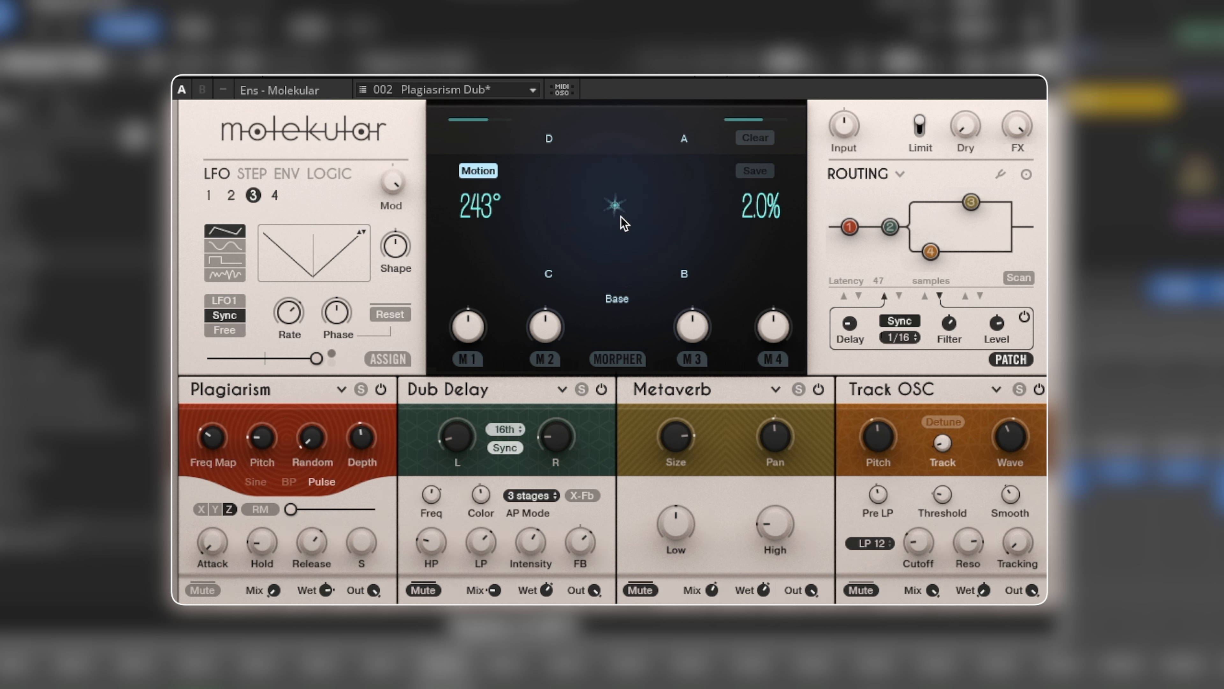
Step: Place the Morpher cursor near the centre and assign envelope 3 to its distance percentage with a negative modulation amount
mouse_move(628, 211)
left_mouse_down()
mouse_move(666, 254)
mouse_move(617, 211)
left_mouse_up()
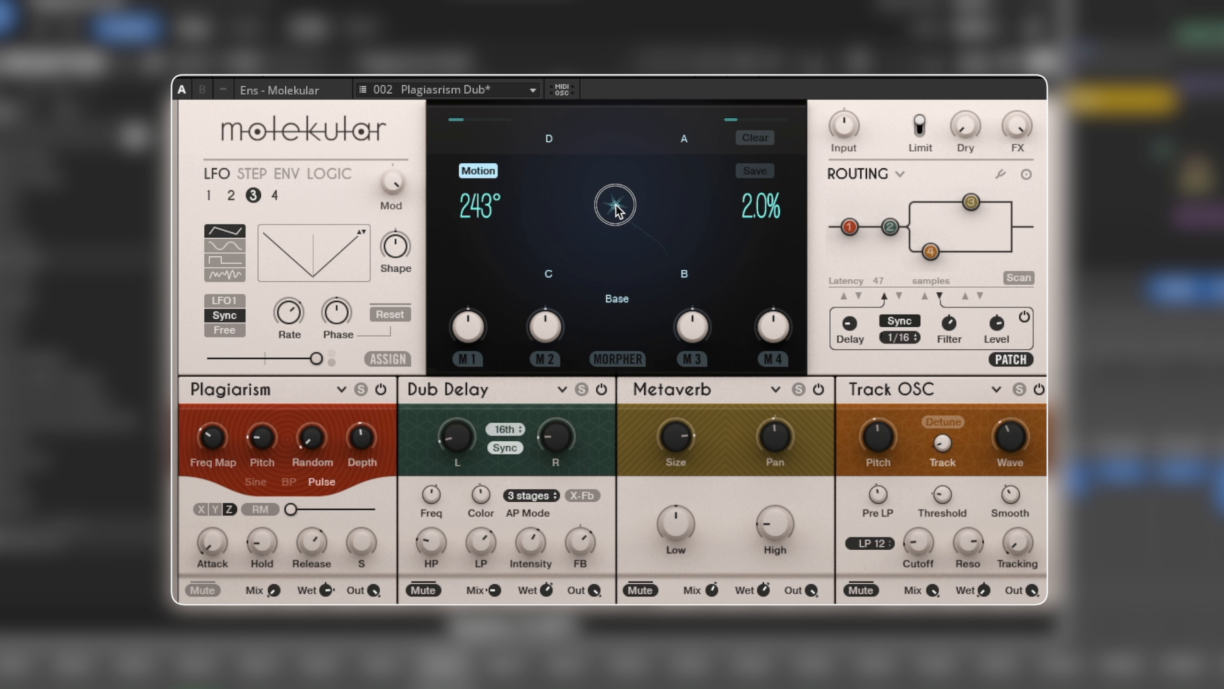
left_click(288, 175)
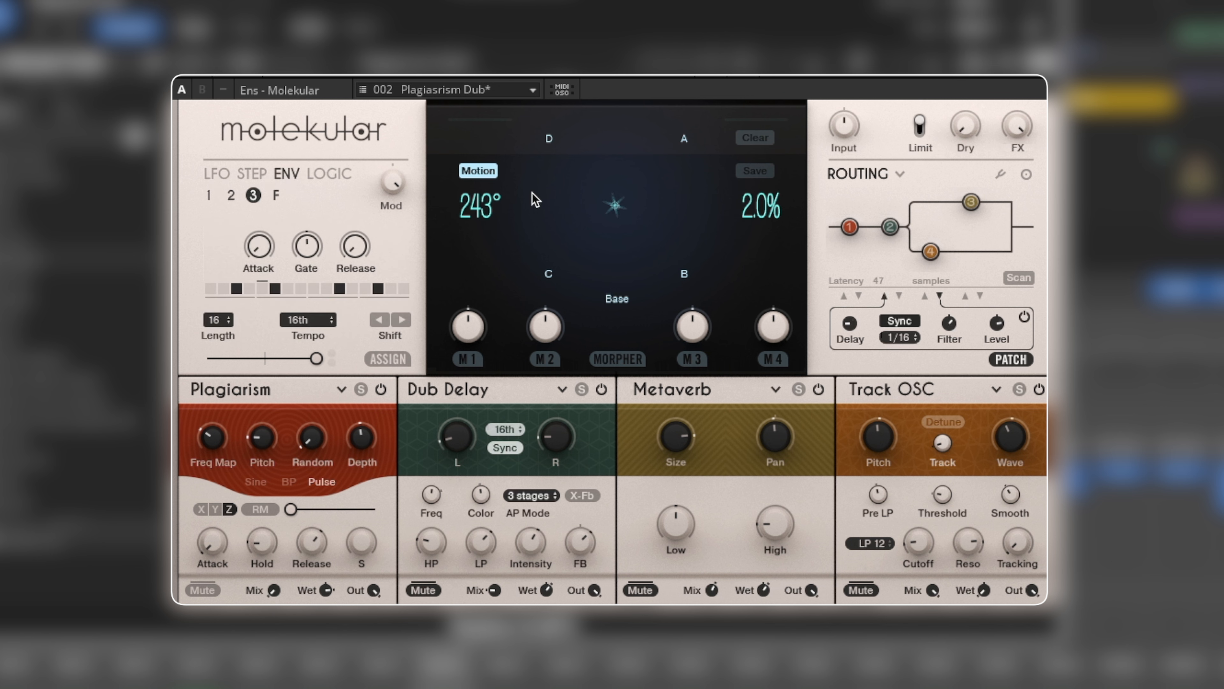
left_click(396, 361)
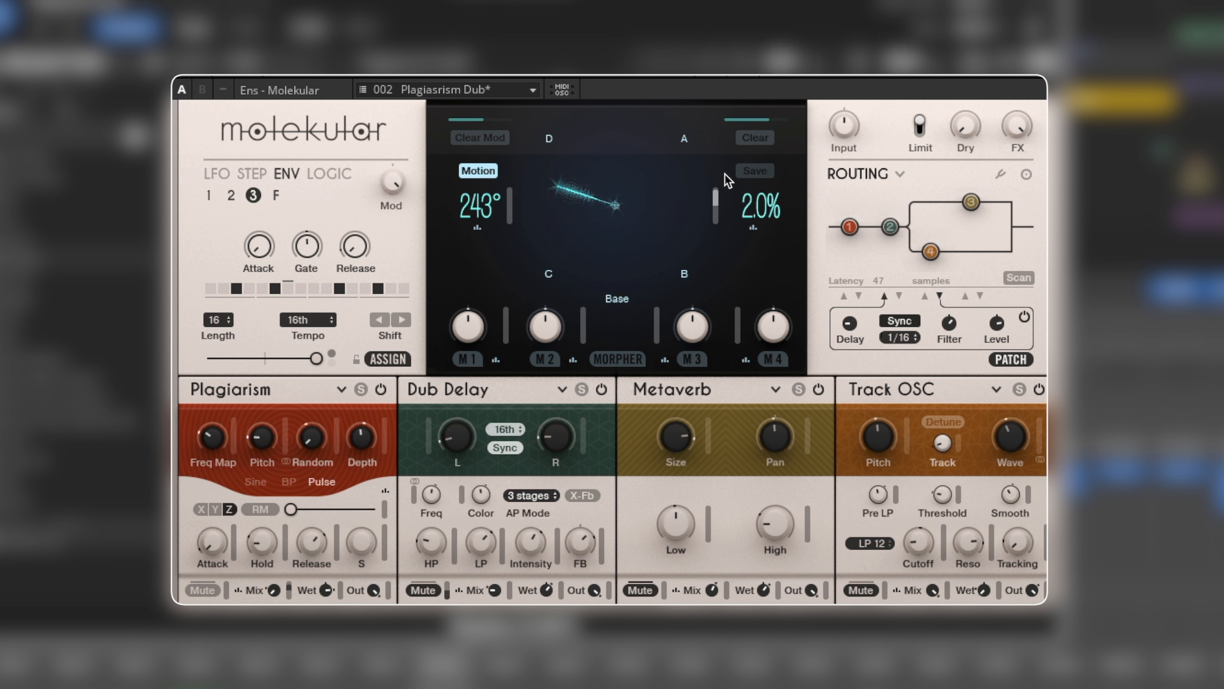
left_click_drag(716, 198, 716, 296)
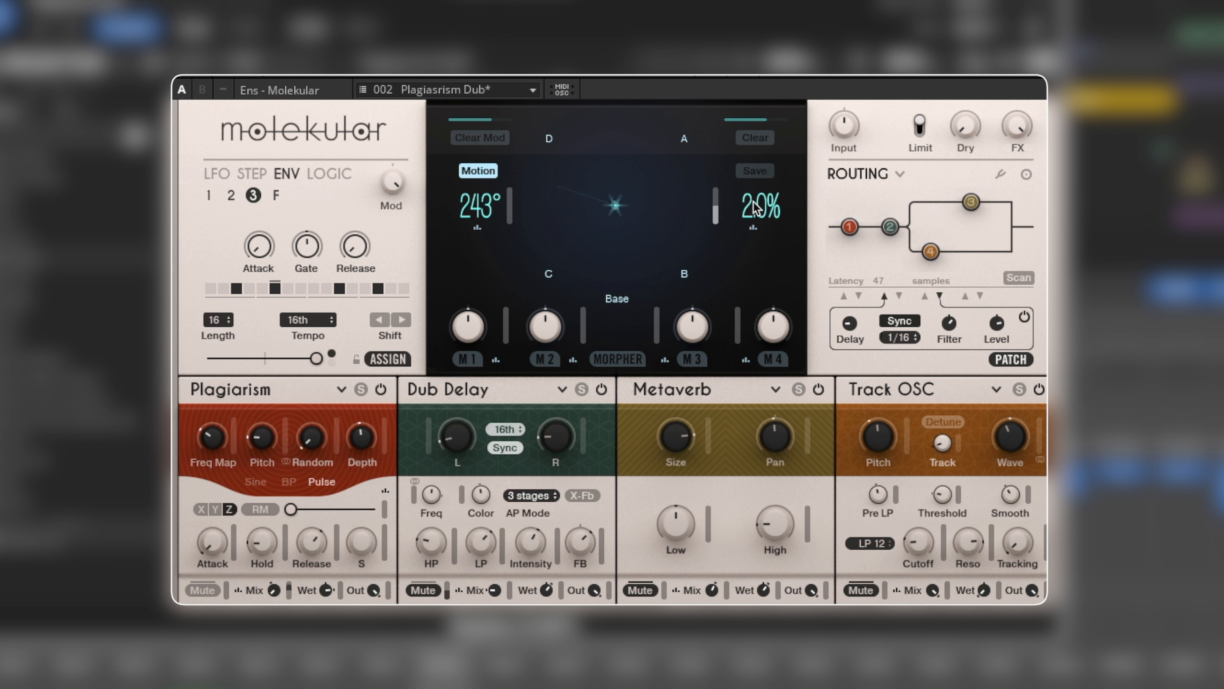
Step: Sweep the Morpher's distance and angle to move the cursor from near the centre out toward corner B and around
left_click_drag(759, 210, 773, 265)
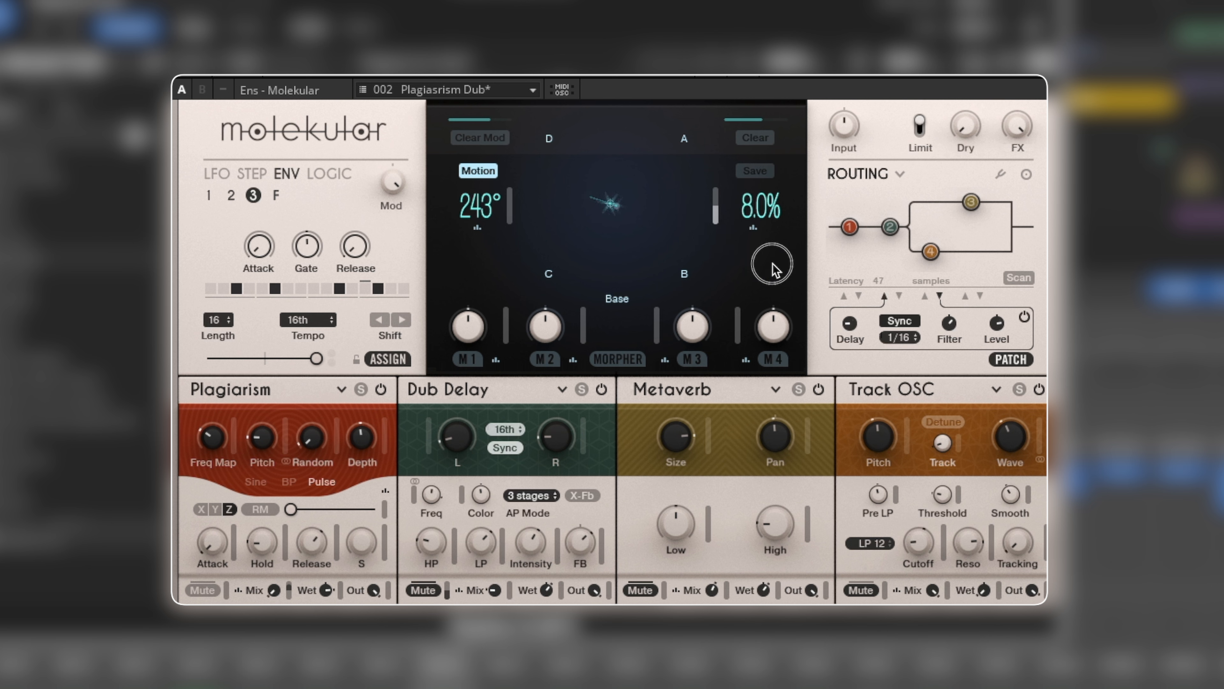
left_click_drag(482, 205, 481, 381)
left_click_drag(481, 213, 672, 252)
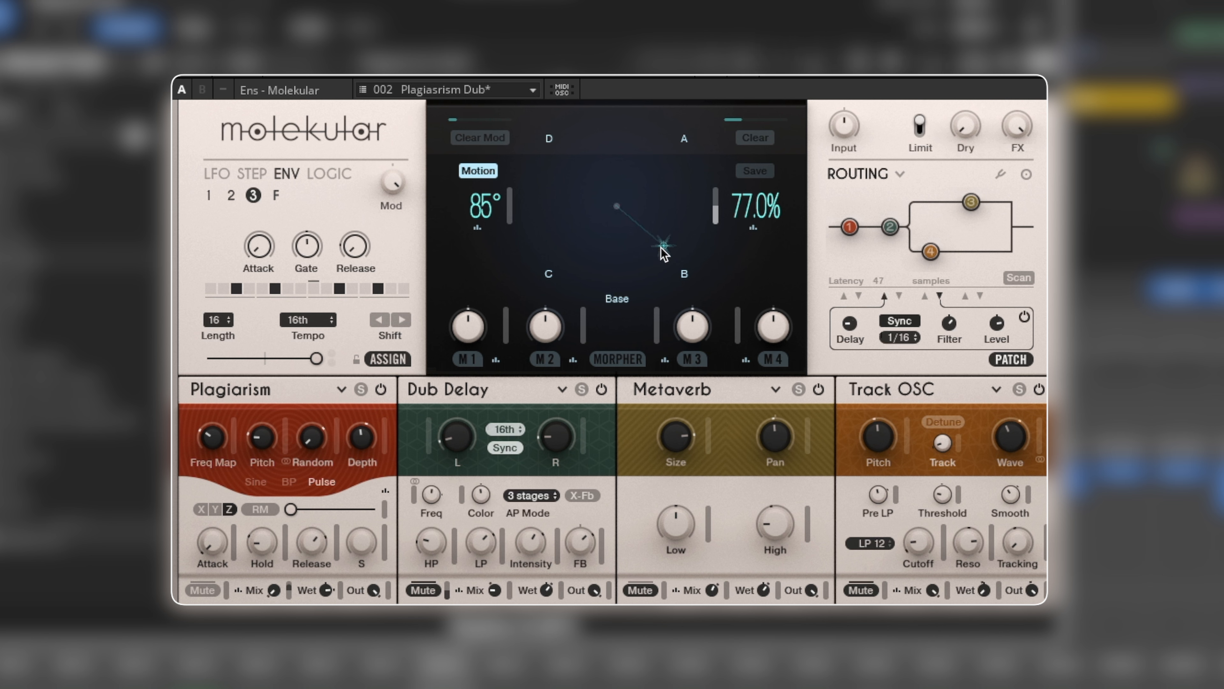
mouse_move(665, 247)
left_mouse_down()
mouse_move(681, 190)
mouse_move(751, 176)
left_mouse_up()
Step: Leave modulation assignment and place the Morpher cursor at an angle of 230° and a distance of 98.0%
left_click(388, 359)
left_click(619, 299)
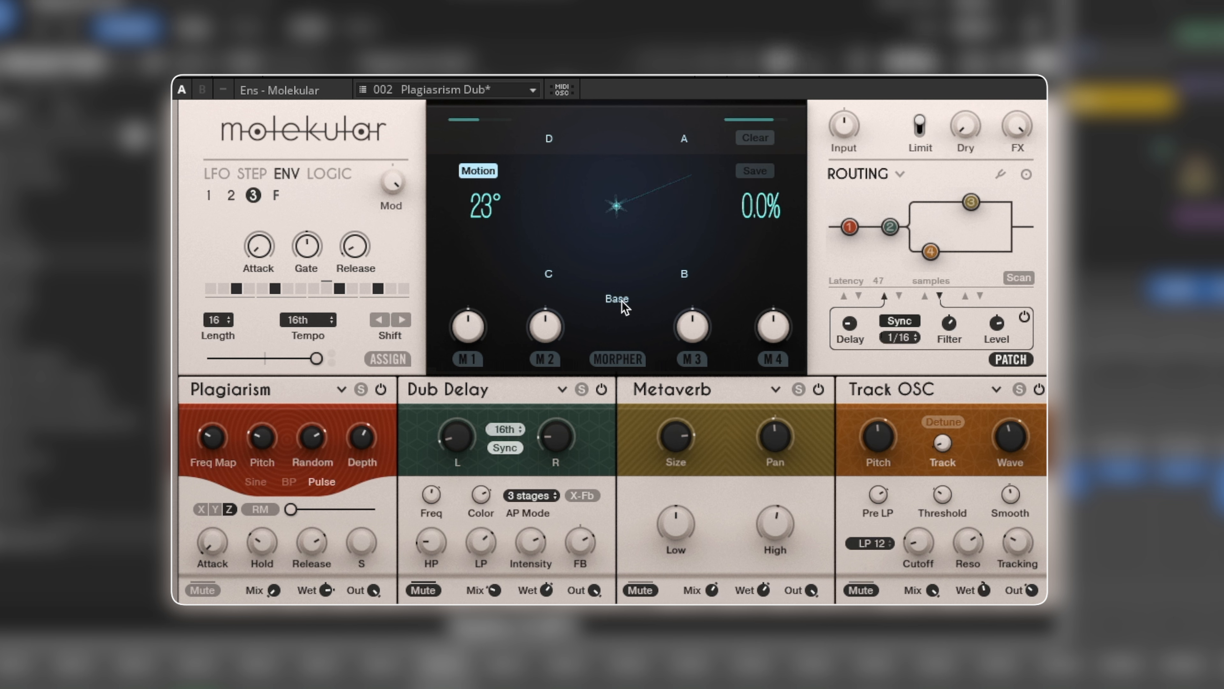
mouse_move(625, 212)
left_mouse_down()
mouse_move(697, 173)
mouse_move(617, 264)
mouse_move(551, 264)
mouse_move(550, 197)
left_mouse_up()
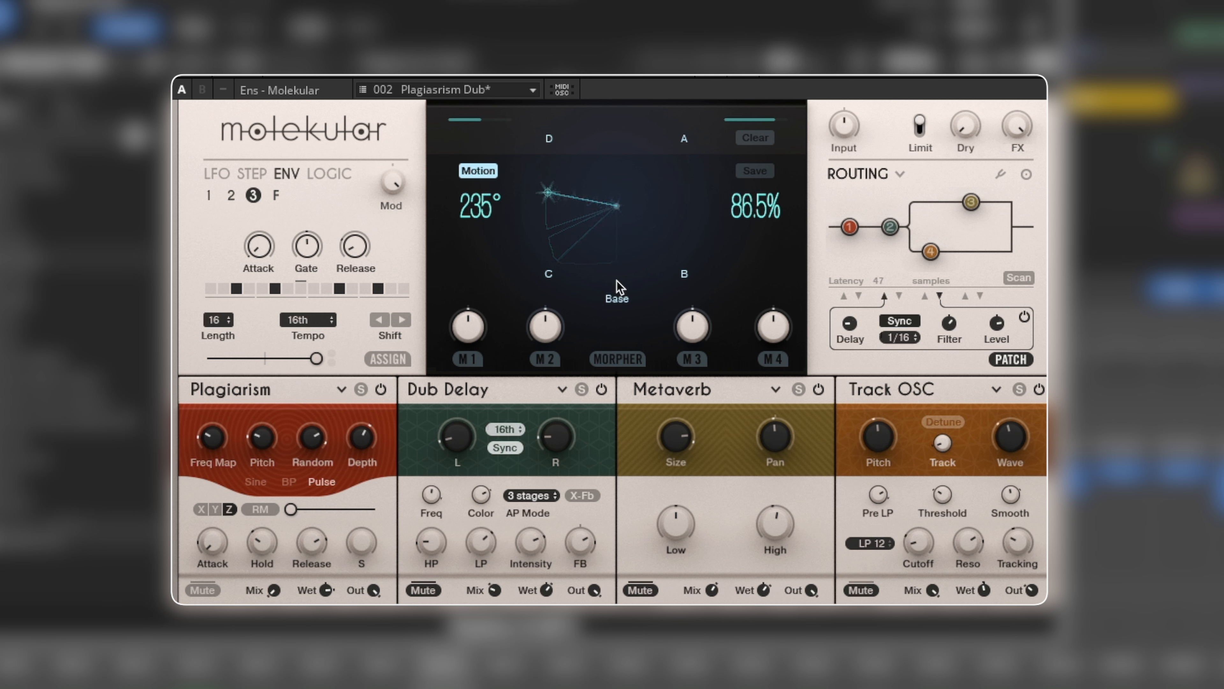
mouse_move(748, 210)
left_mouse_down()
mouse_move(746, 261)
mouse_move(745, 199)
left_mouse_up()
mouse_move(482, 217)
left_mouse_down()
mouse_move(479, 174)
mouse_move(483, 230)
mouse_move(483, 215)
left_mouse_up()
mouse_move(756, 234)
left_mouse_down()
mouse_move(746, 260)
mouse_move(746, 227)
left_mouse_up()
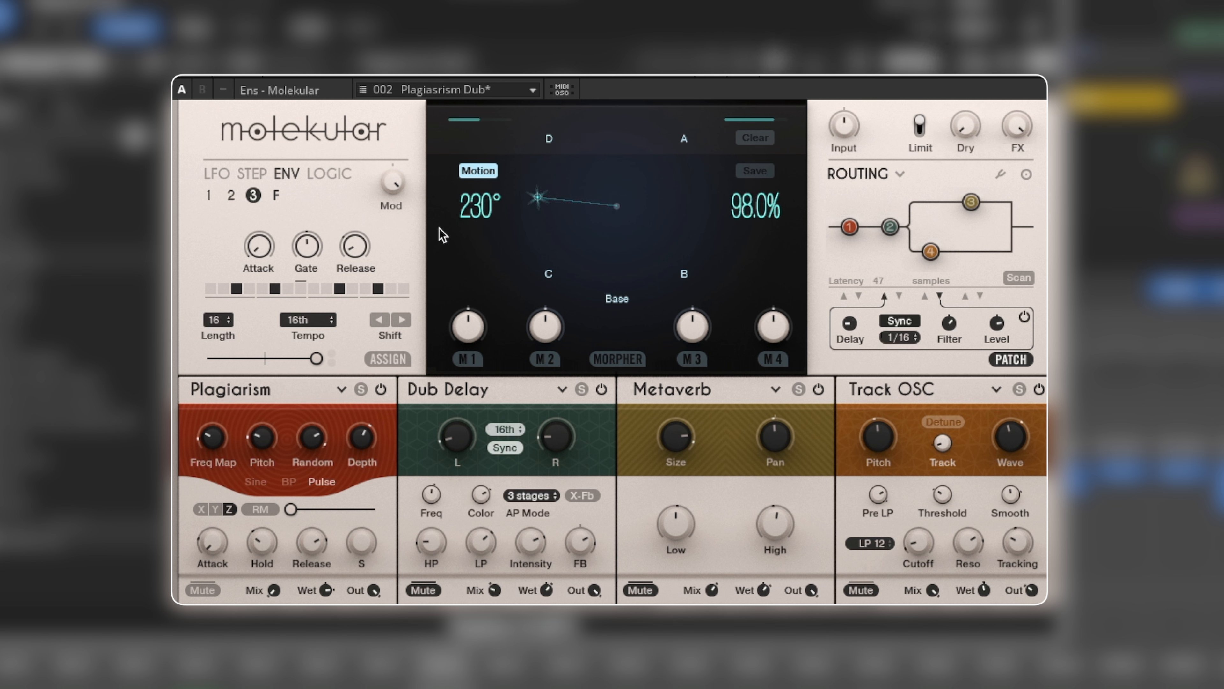
Step: Assign LFO 4 to the Morpher's angle with a positive modulation amount
left_click(217, 174)
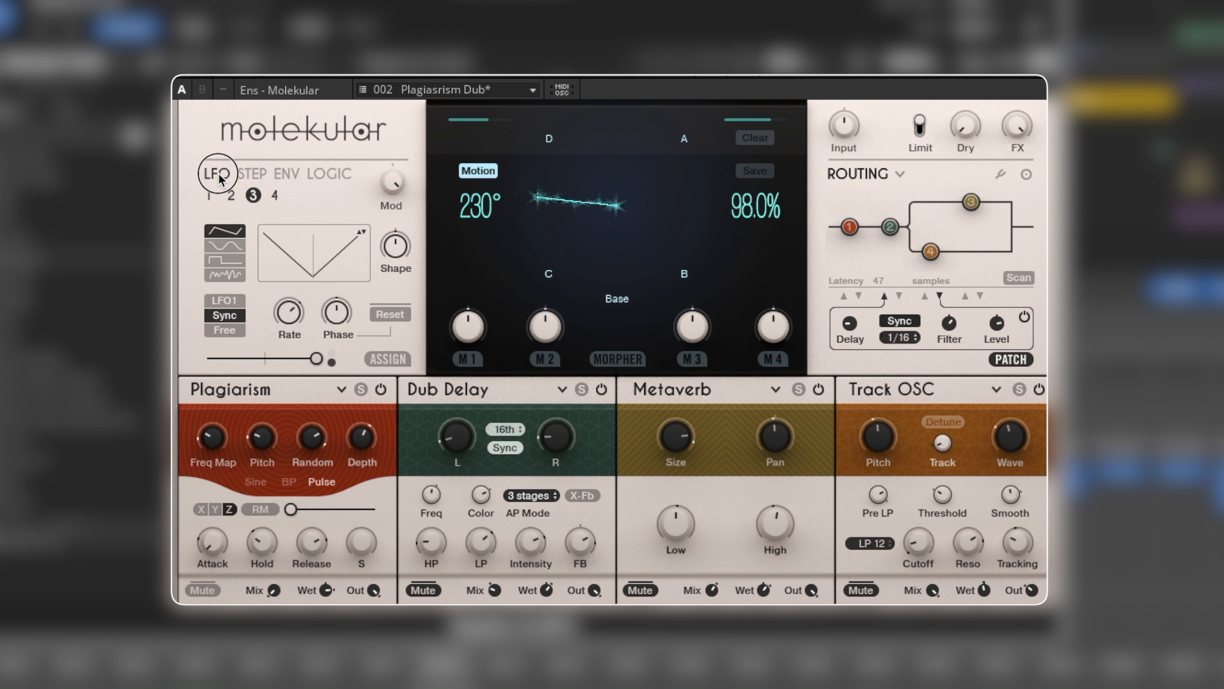
left_click(275, 195)
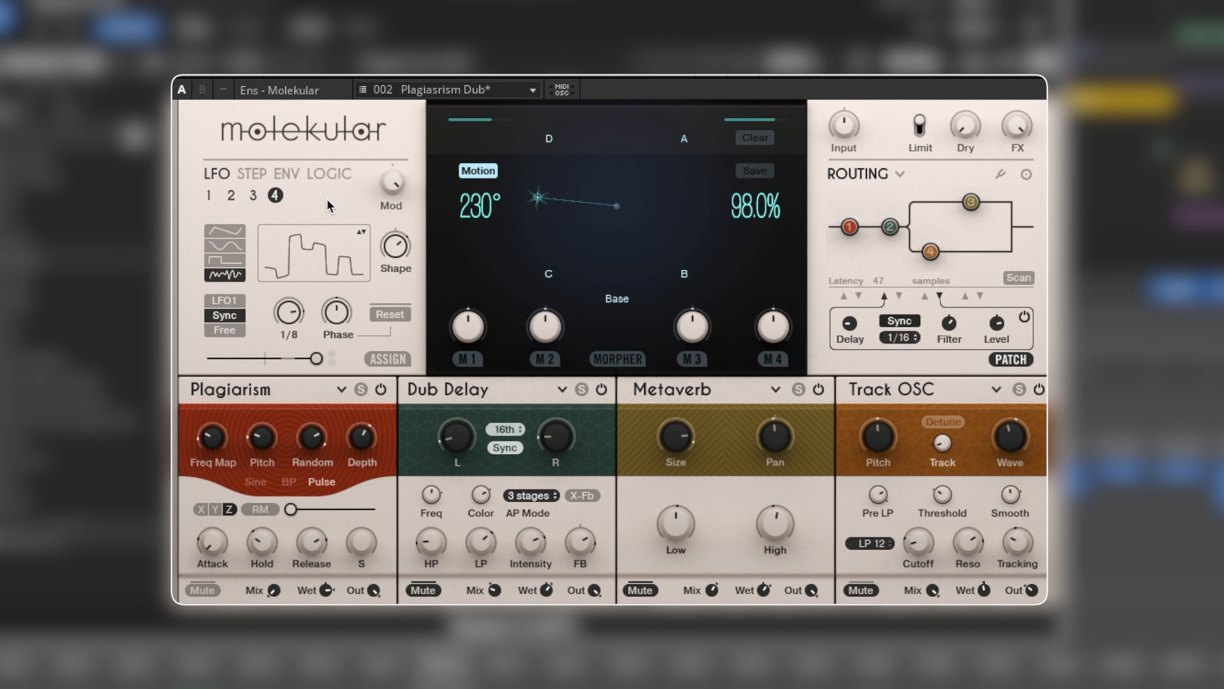
left_click(388, 358)
left_click_drag(512, 217, 514, 168)
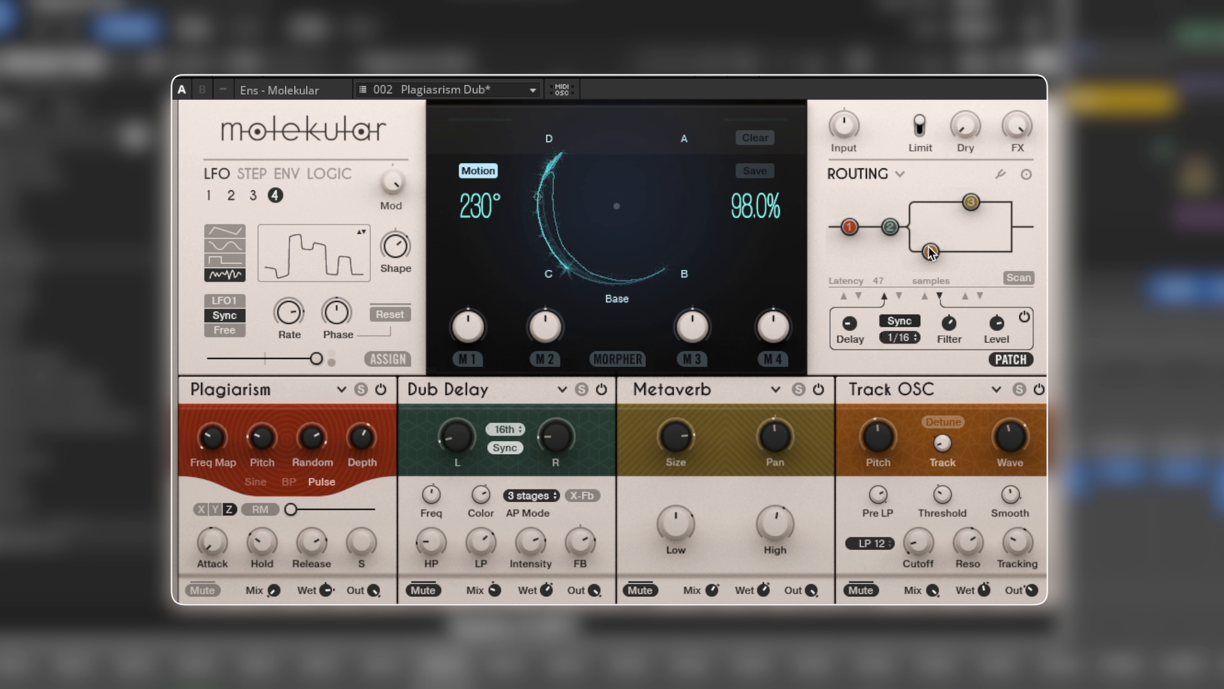
Step: Try the fully parallel routing, and switch to the layout with three parallel effects feeding the fourth in series
left_click(899, 177)
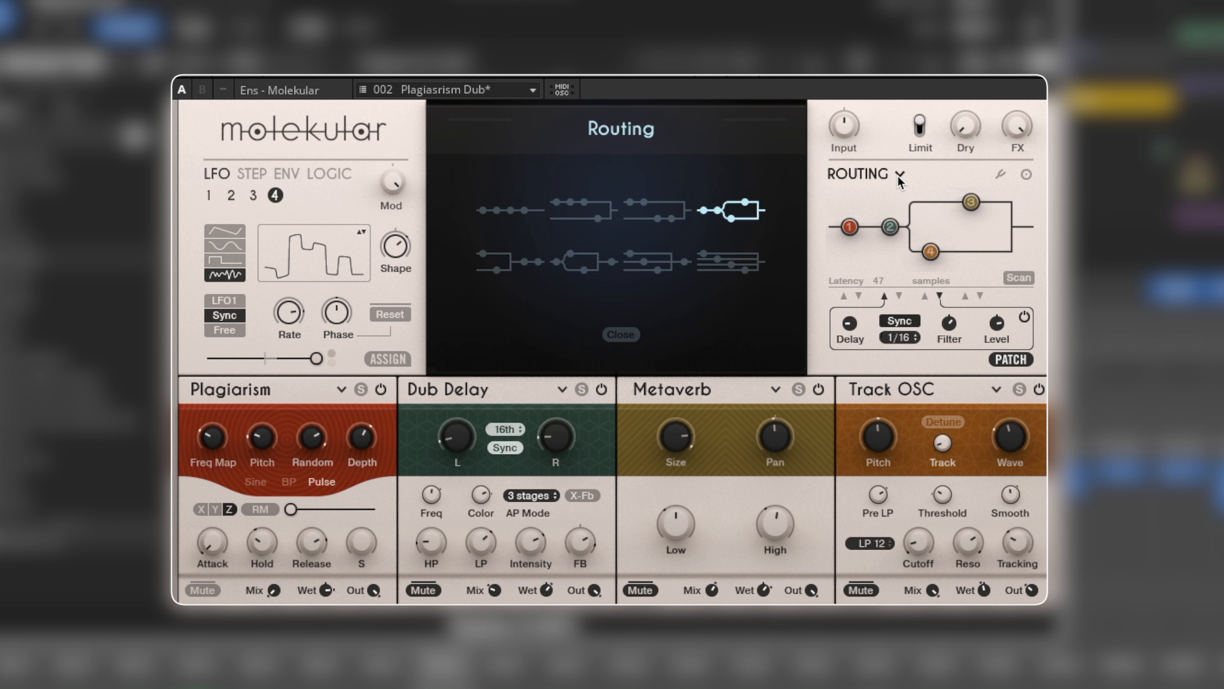
left_click(726, 268)
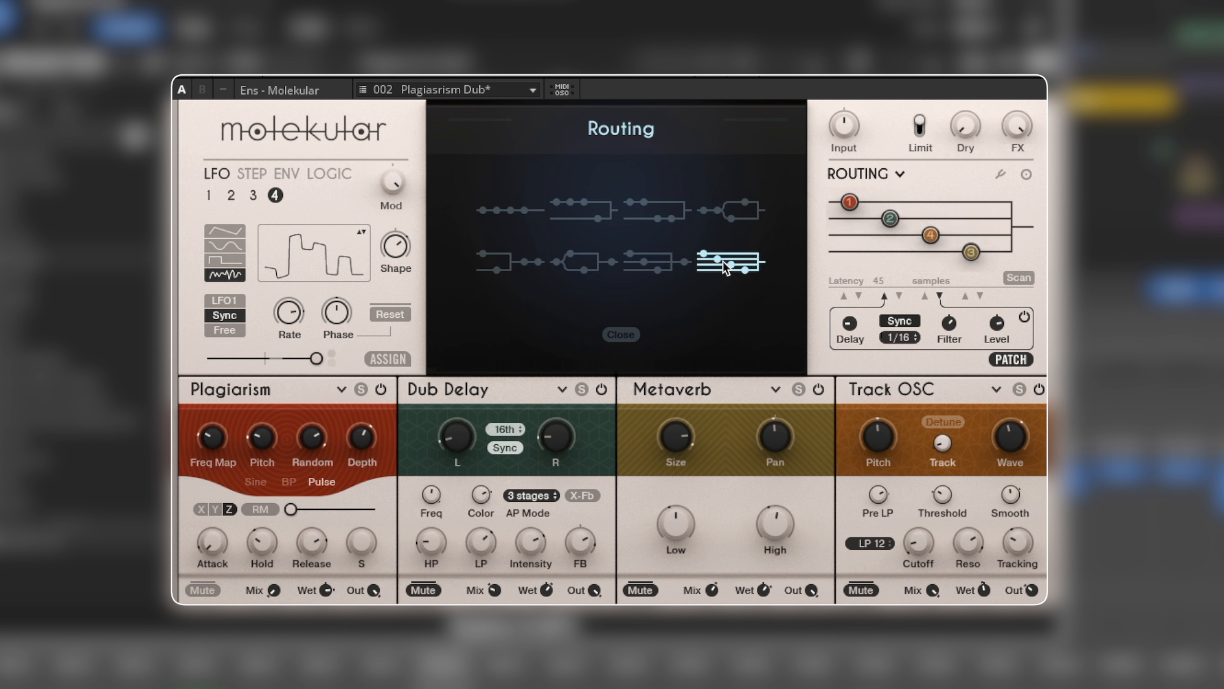
left_click(900, 178)
left_click(899, 177)
left_click(649, 265)
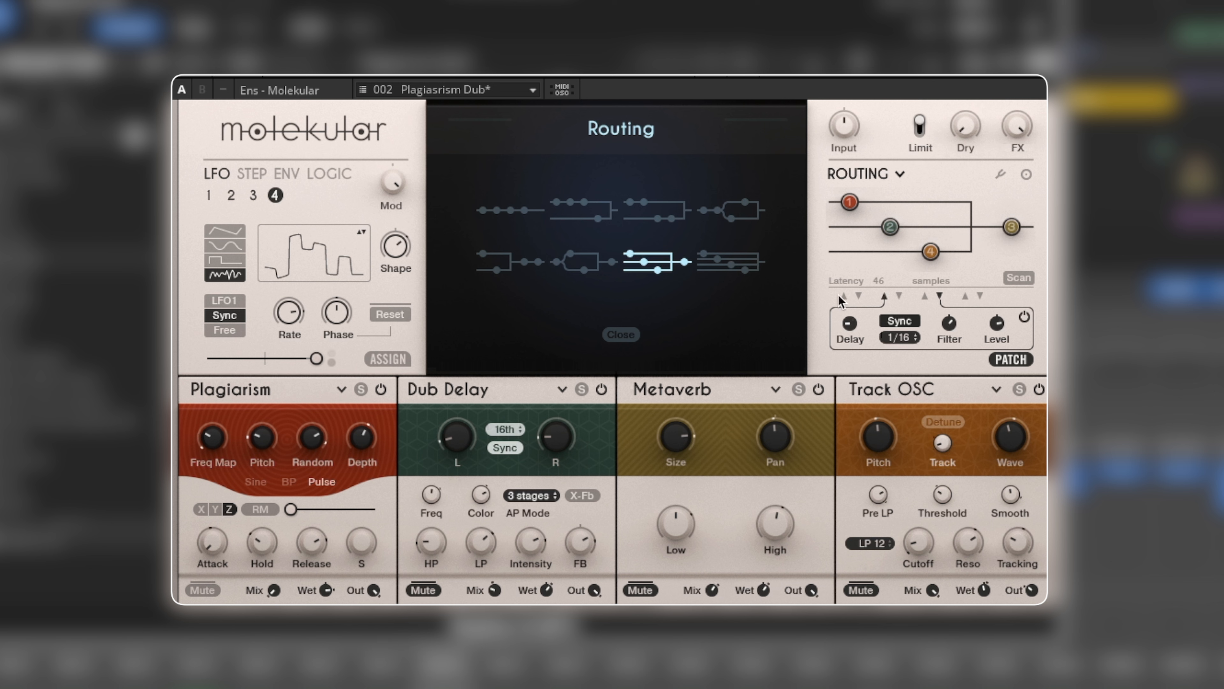
Step: Change the patch points of the feedback delay along Molekular's routing path
left_click(857, 296)
left_click(938, 295)
left_click(966, 297)
left_click(884, 296)
left_click(858, 296)
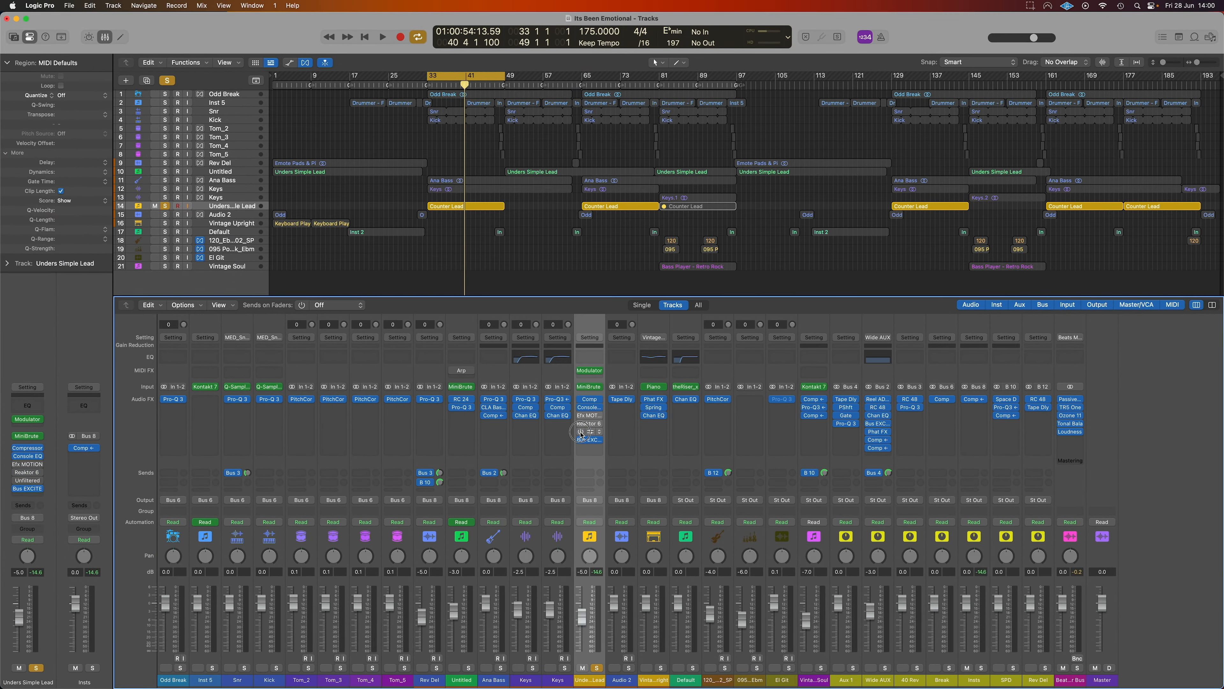
Step: Open Sandman Pro on the Unders Simple Lead channel in Logic Pro and play the loop to audition the LoFly preset
left_click(590, 433)
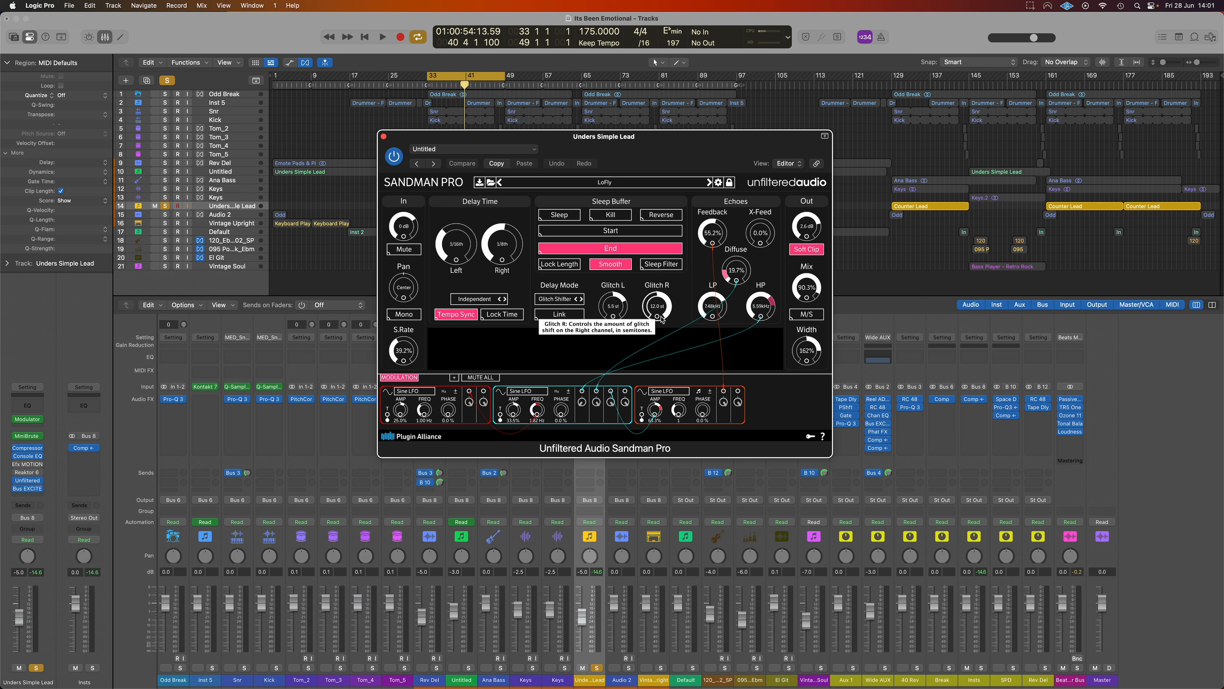
key("space")
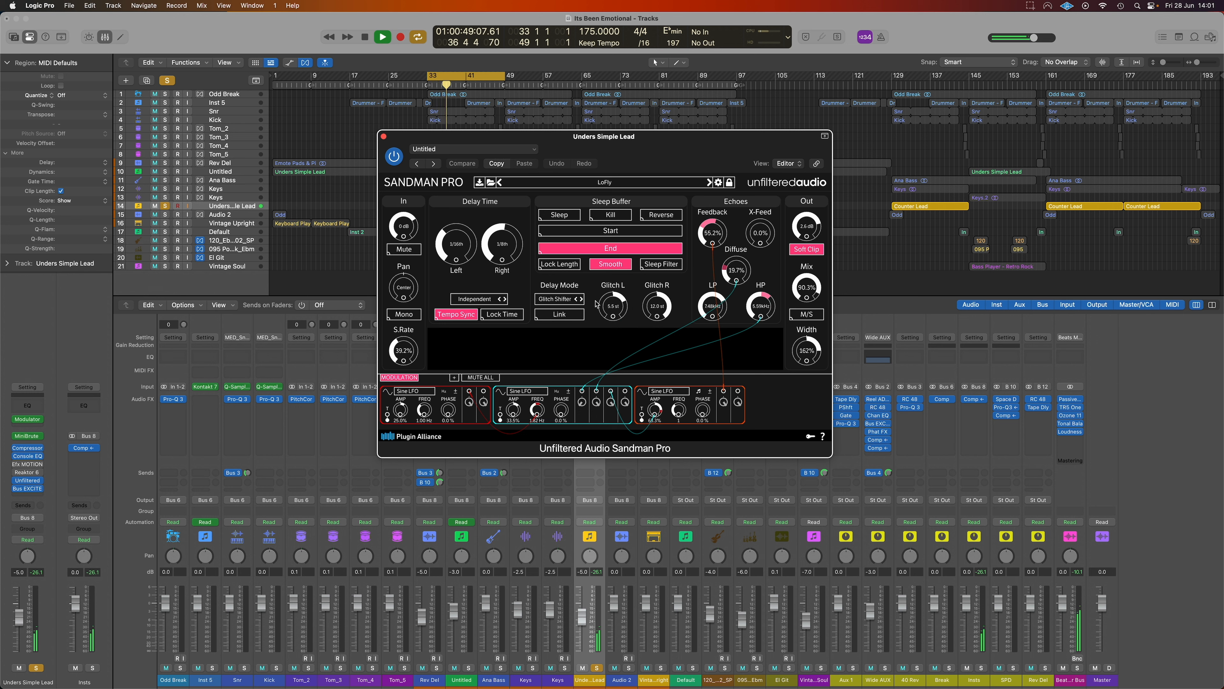
key("space")
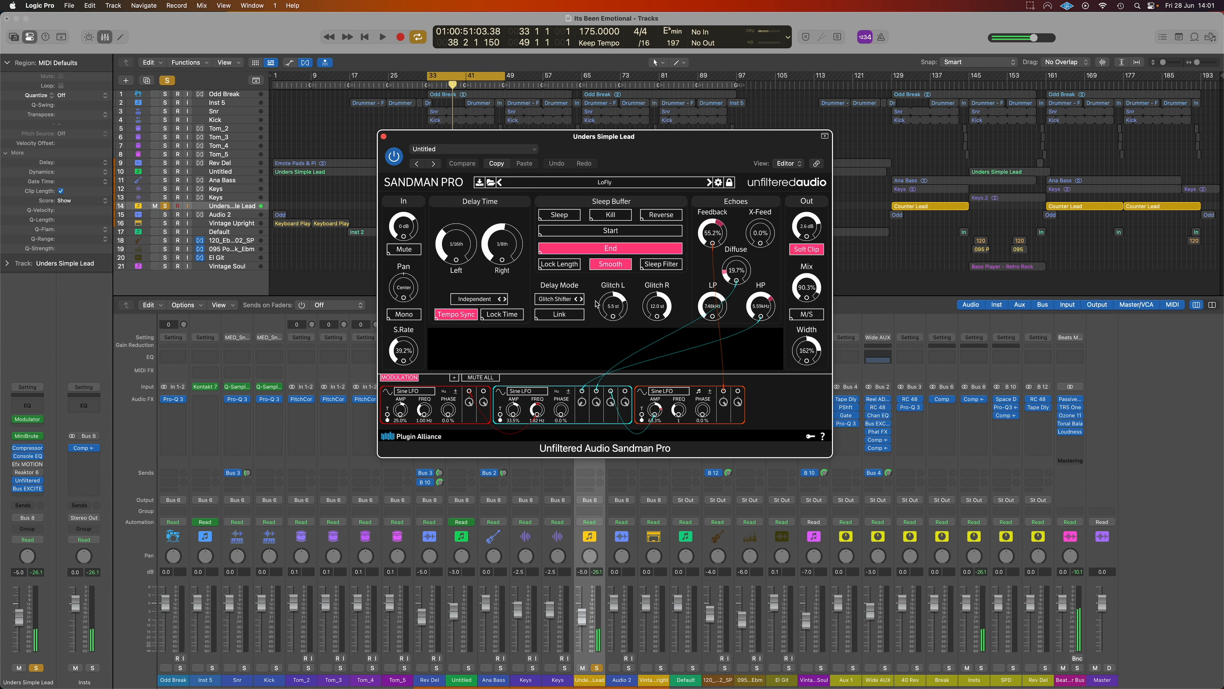
Step: Reset Sandman Pro to its default settings and play the loop briefly to hear the plain delay
left_click(602, 182)
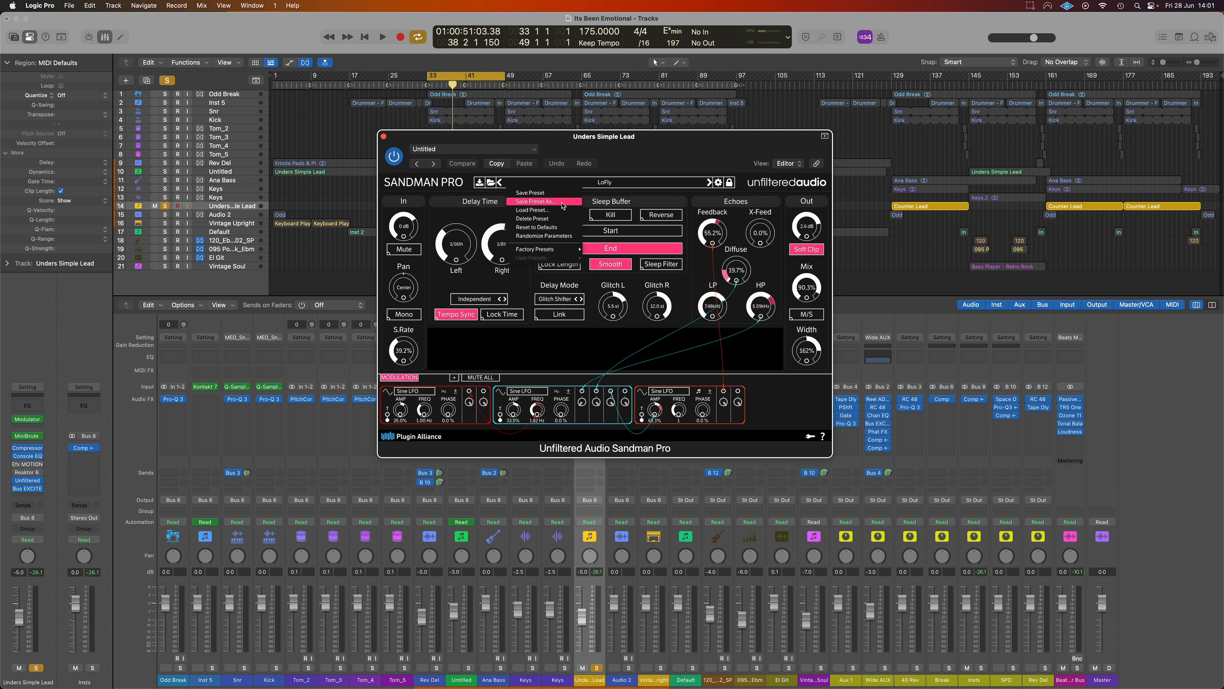
left_click(563, 227)
key("space")
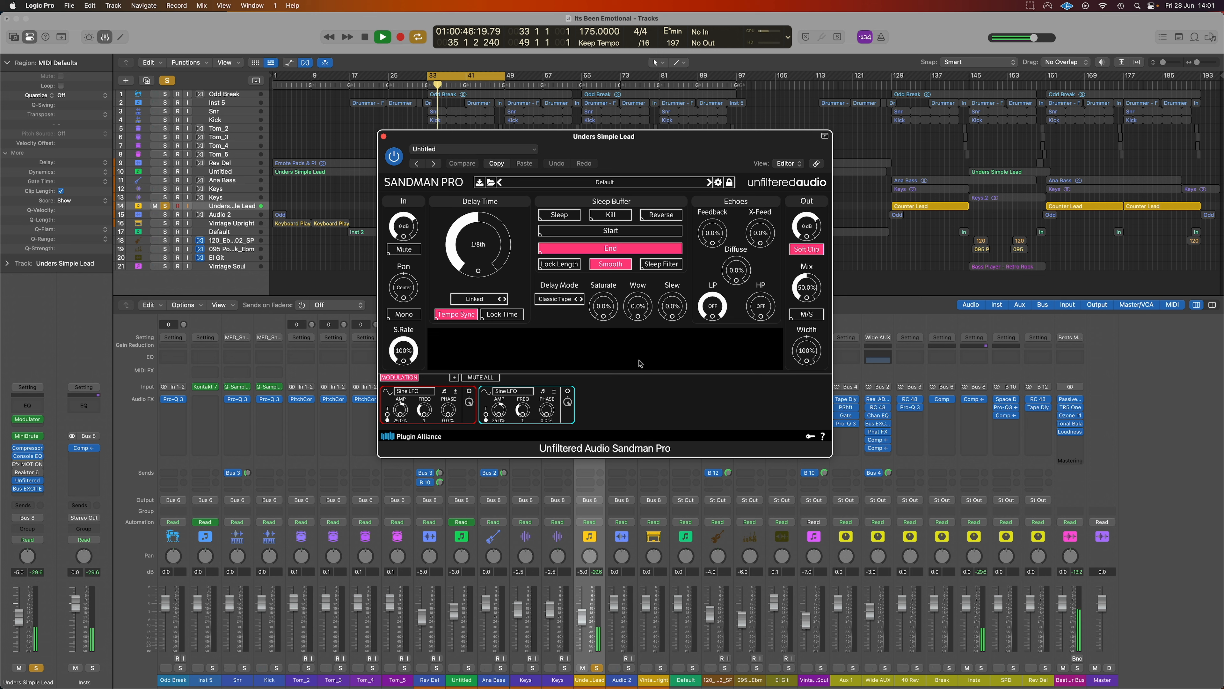
key("space")
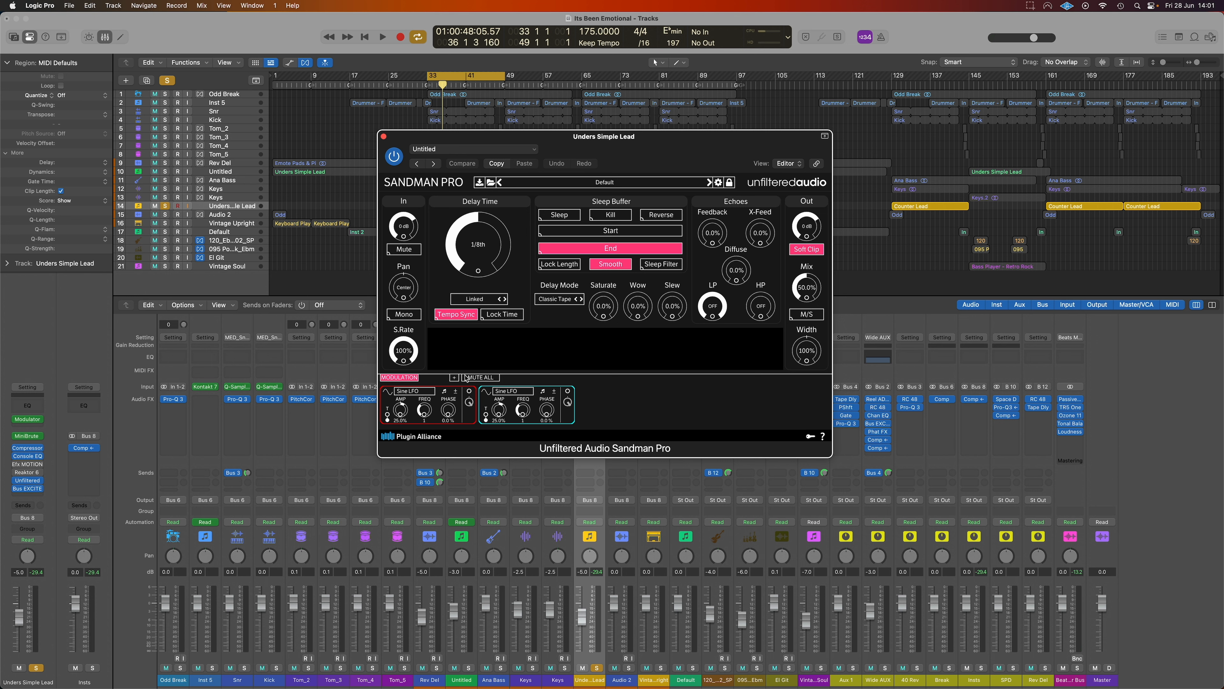
Step: Add three more sine LFO modulators to Sandman Pro's modulation section
left_click(454, 378)
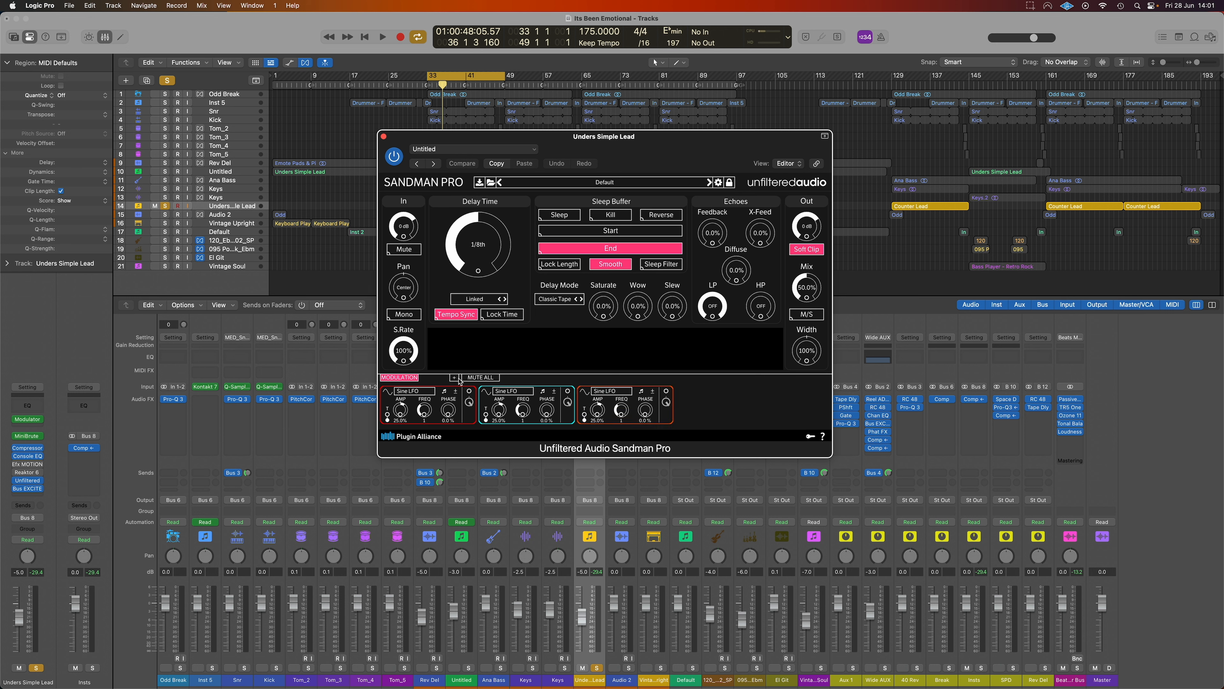
left_click(454, 377)
left_click(454, 377)
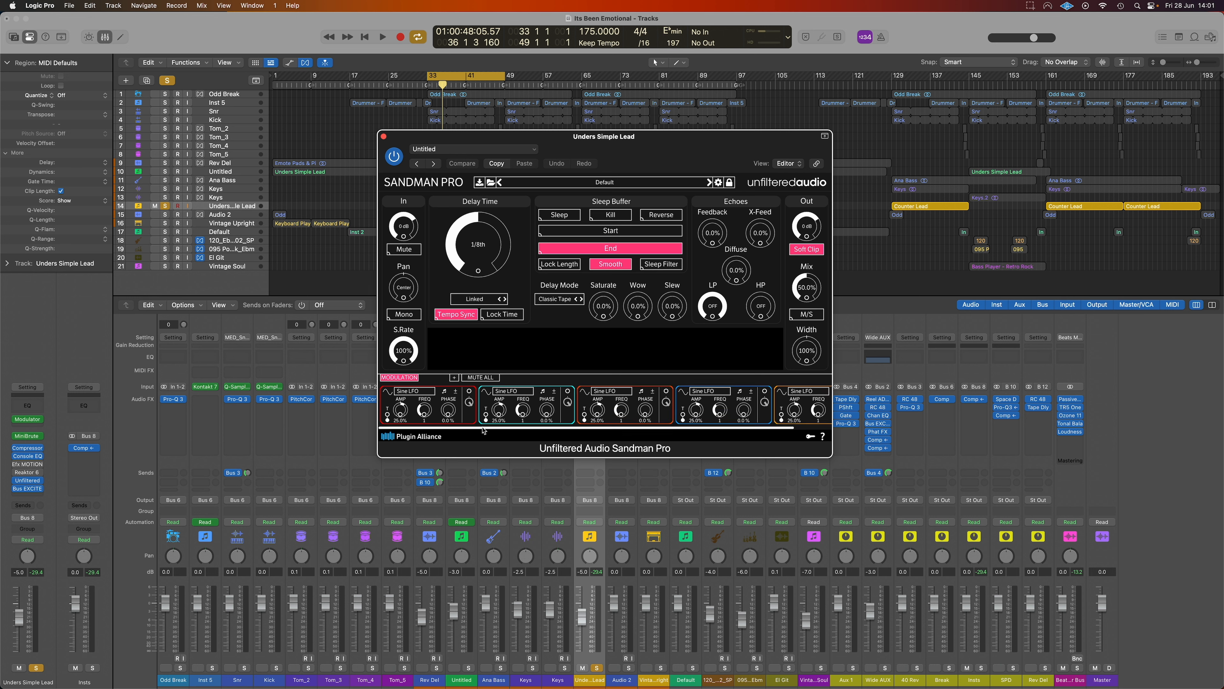
Step: Patch the second sine LFO's output into the first sine LFO and adjust the first LFO's amplitude
left_click_drag(487, 428, 450, 438)
left_click_drag(569, 390, 416, 427)
left_click_drag(398, 423, 387, 419)
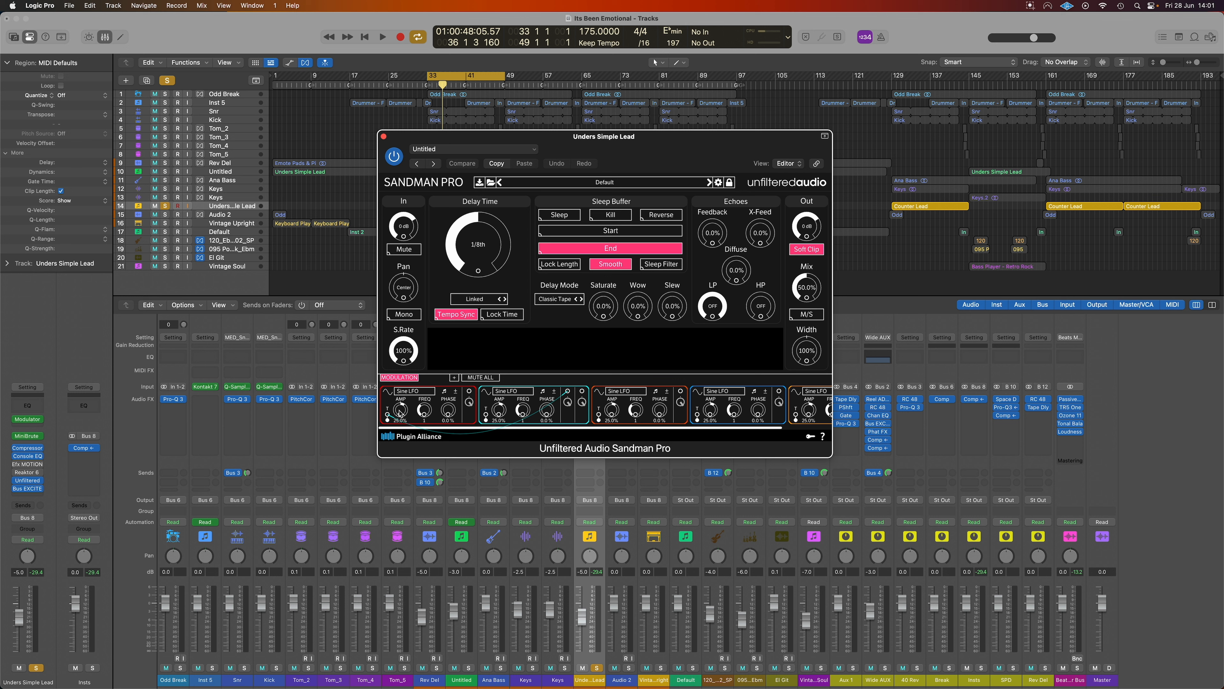
left_click_drag(400, 410, 401, 463)
Step: During playback, route the first LFO to Feedback, with the LFO's amplitude at 100% and Feedback at 31.3%
key("space")
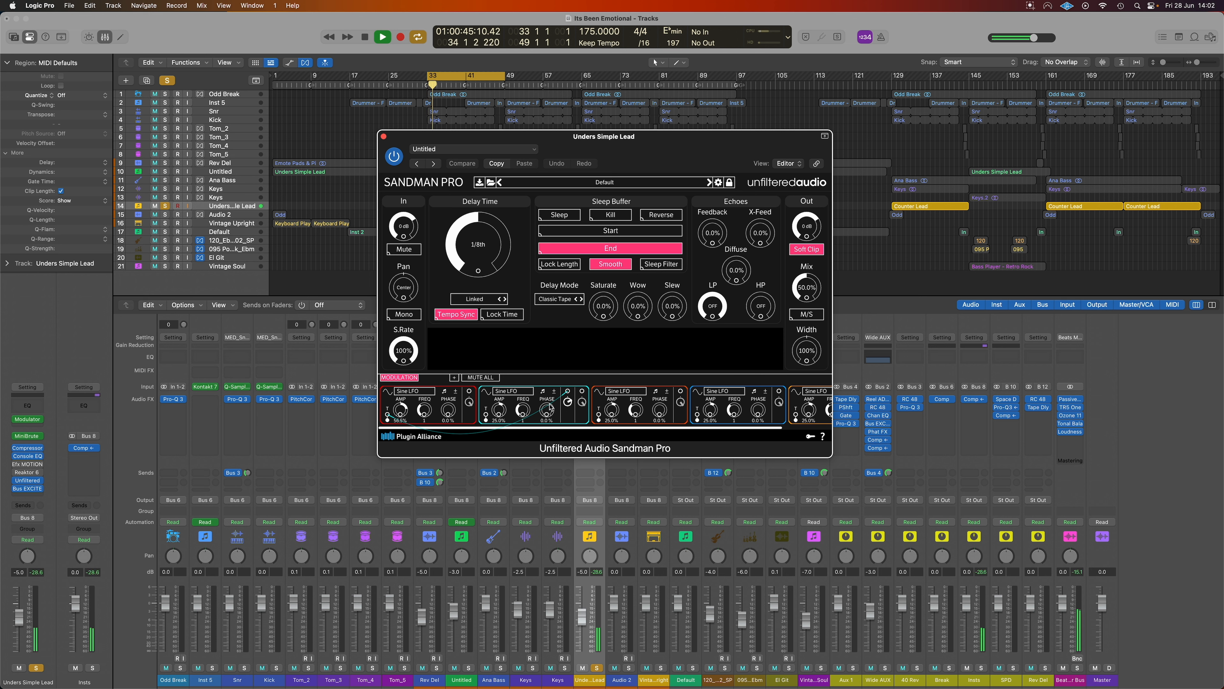
left_click_drag(469, 391, 711, 244)
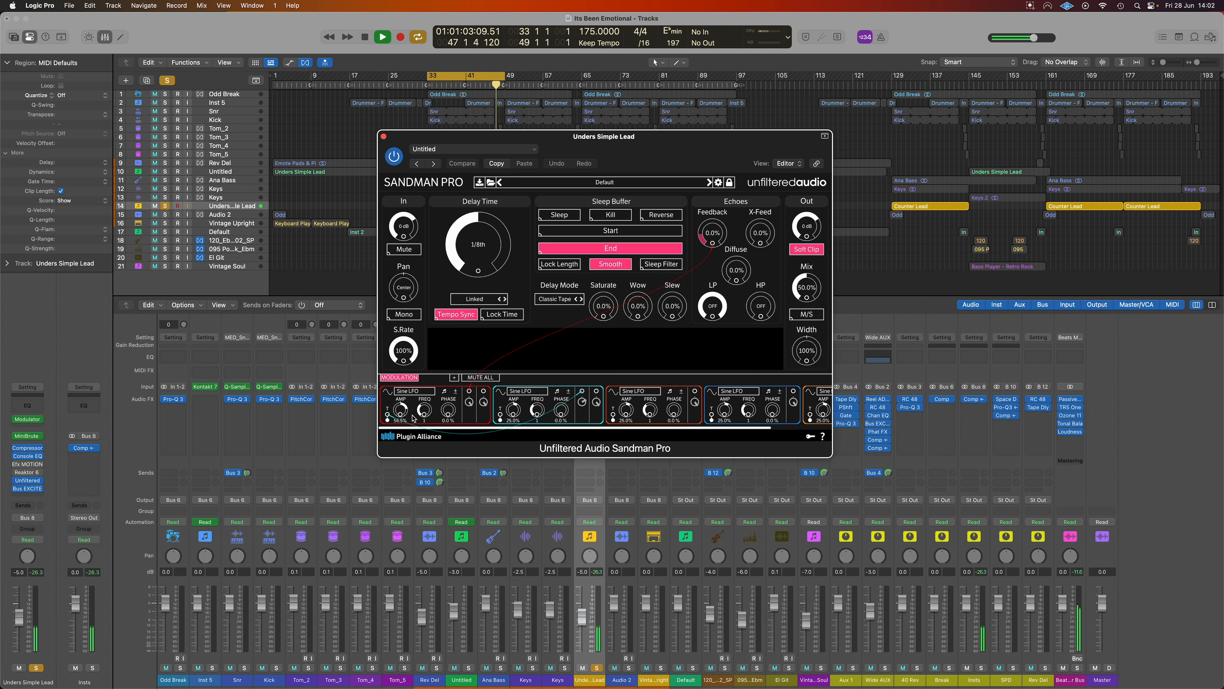
left_click_drag(402, 416, 417, 368)
mouse_move(714, 236)
left_mouse_down()
mouse_move(719, 198)
mouse_move(717, 237)
left_mouse_up()
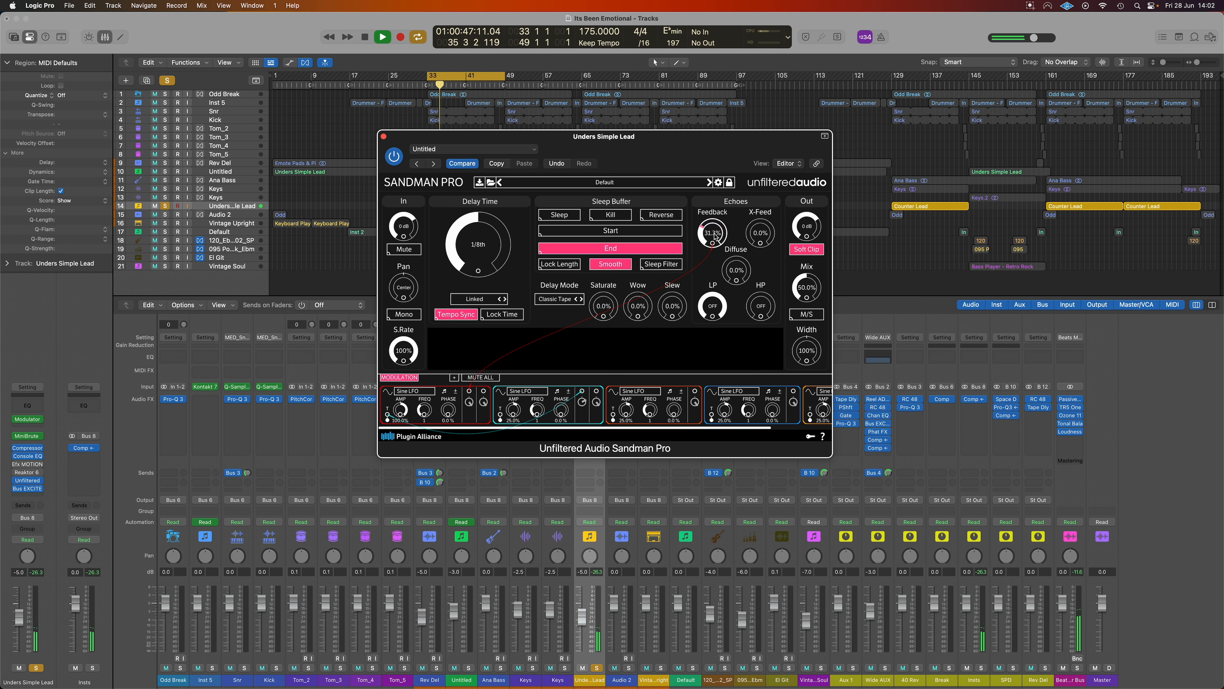
Step: Set the second LFO's amplitude to 100% and patch another of its outputs to the first LFO's frequency
left_click_drag(465, 456, 466, 456)
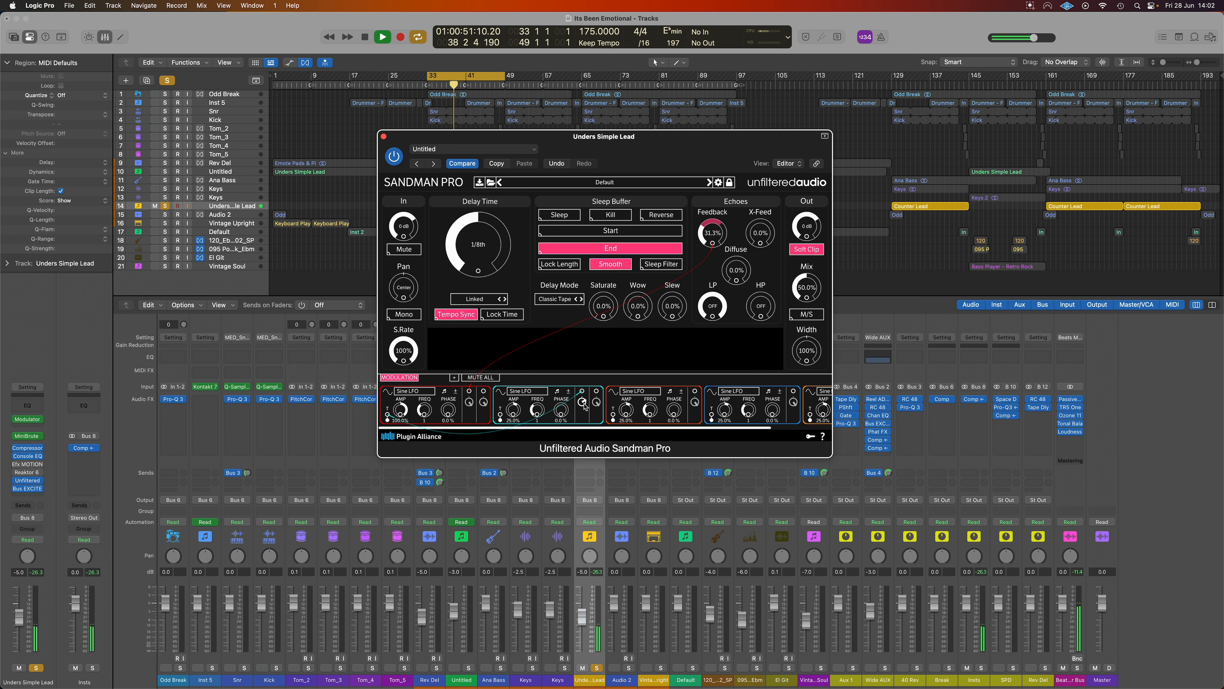
left_click(586, 333)
mouse_move(514, 403)
left_mouse_down()
mouse_move(530, 372)
mouse_move(522, 393)
left_mouse_up()
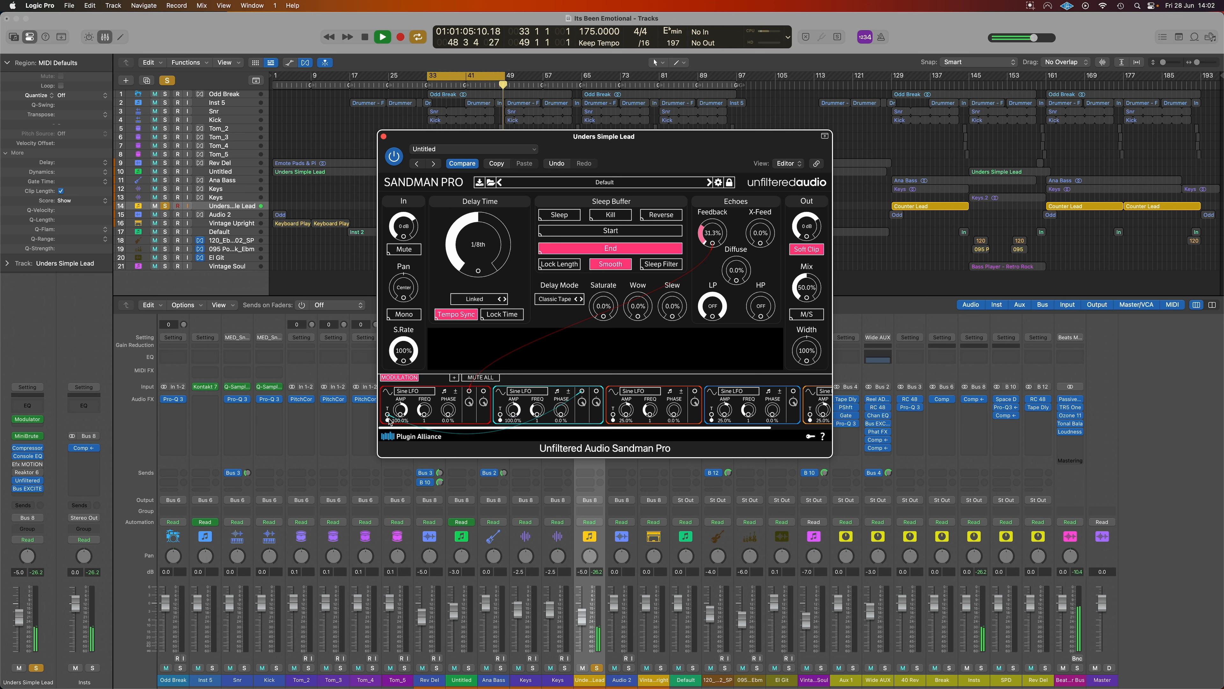
left_click_drag(597, 393, 426, 418)
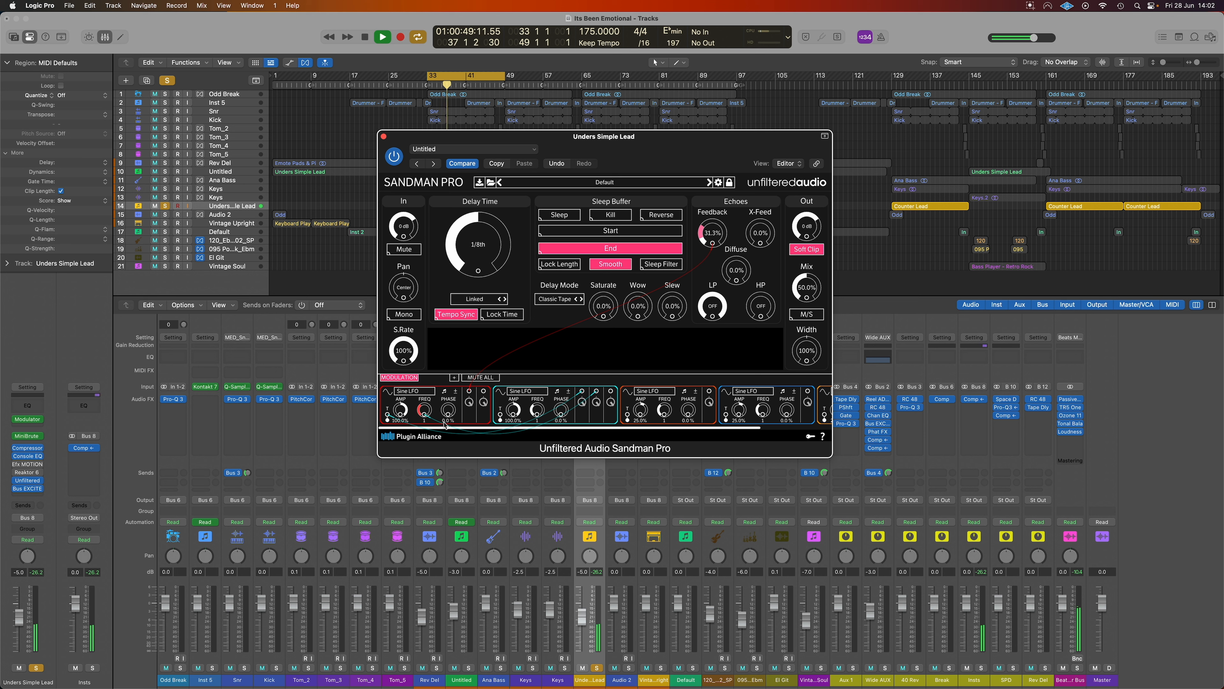
Step: Set Diffuse to 63.1%, X-Feed to 59.1% and the output Mix to 60.4%
left_click_drag(736, 269, 747, 207)
left_click_drag(737, 273, 759, 217)
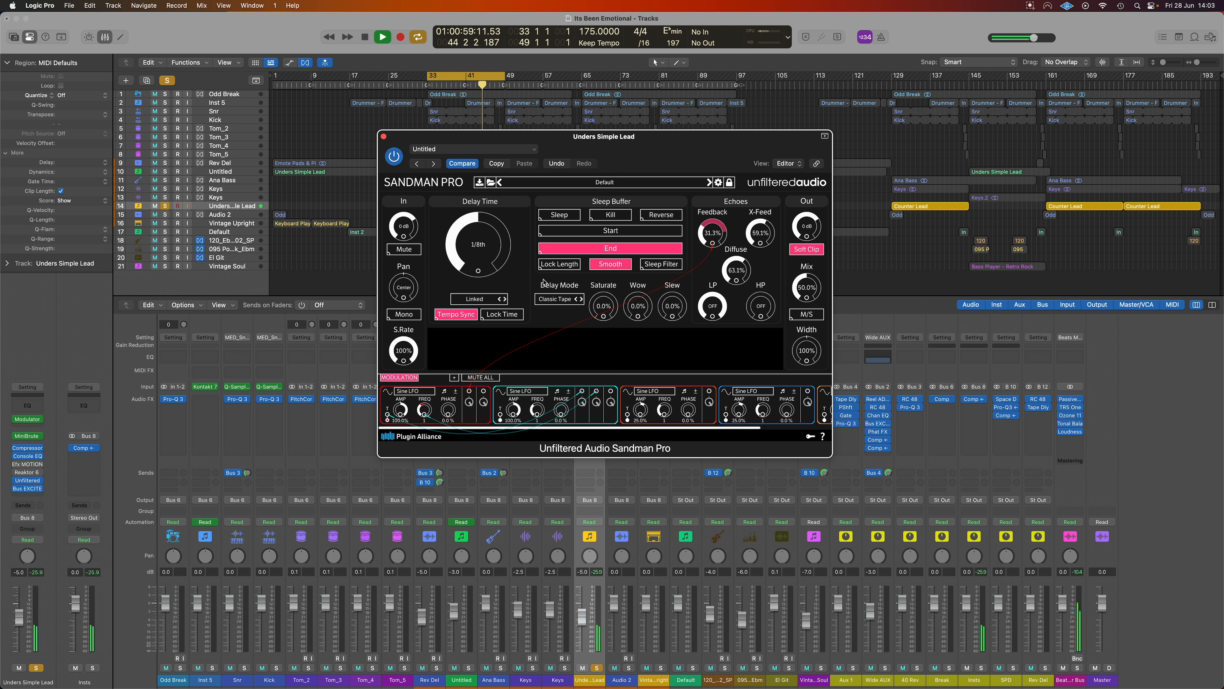
left_click_drag(807, 290, 809, 337)
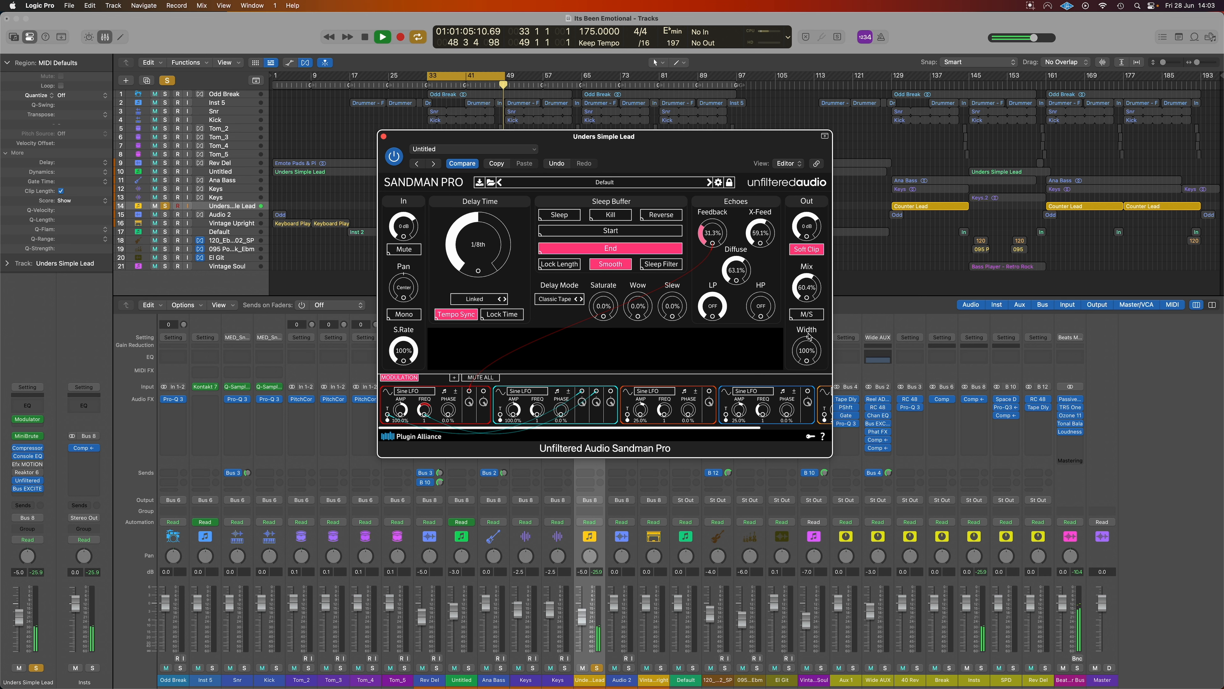
Step: Compare the delay with Soft Clip off and on, and stop playback
left_click(818, 251)
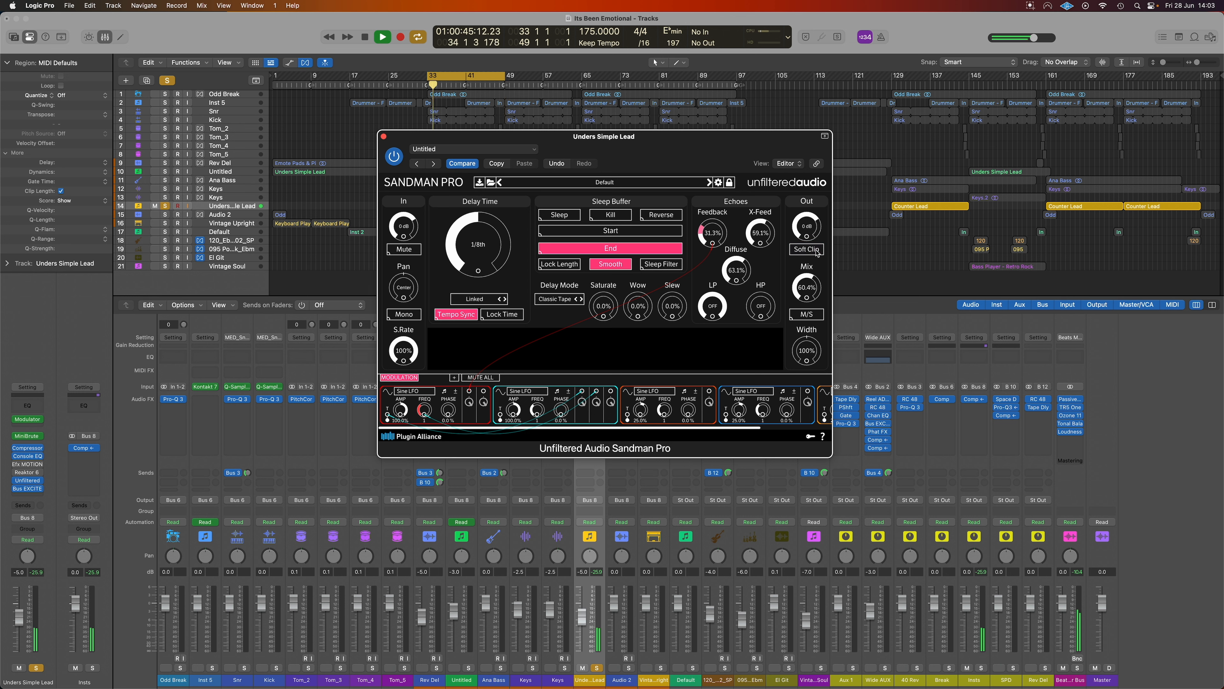
left_click(817, 253)
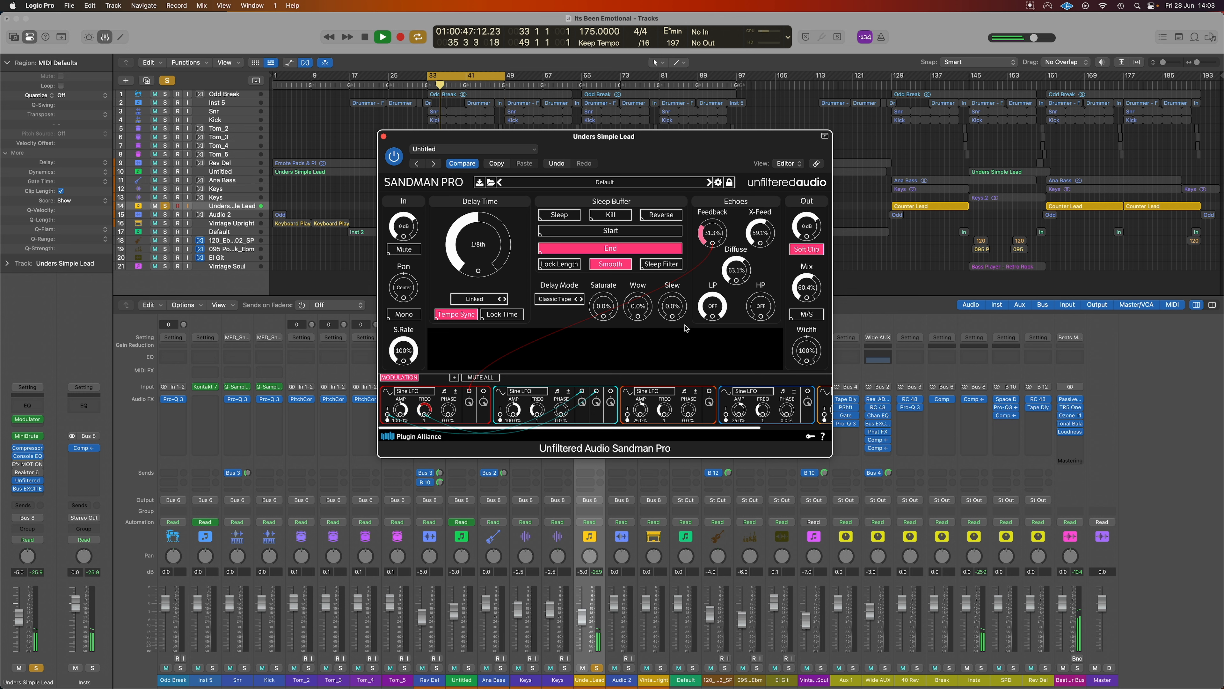
key("space")
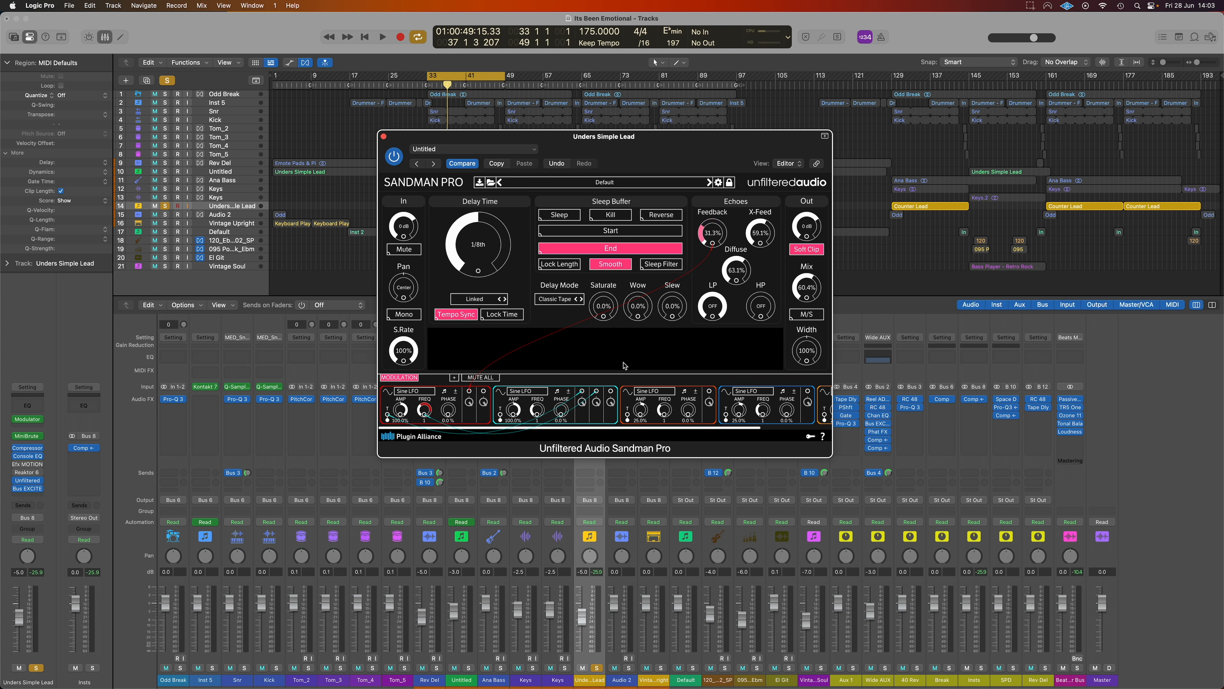
Step: Switch the delay mode to Modern Instant and, during playback, set Dirt to 37.4%, Jitter to 68.3% and delay time to 1/4th
left_click(581, 299)
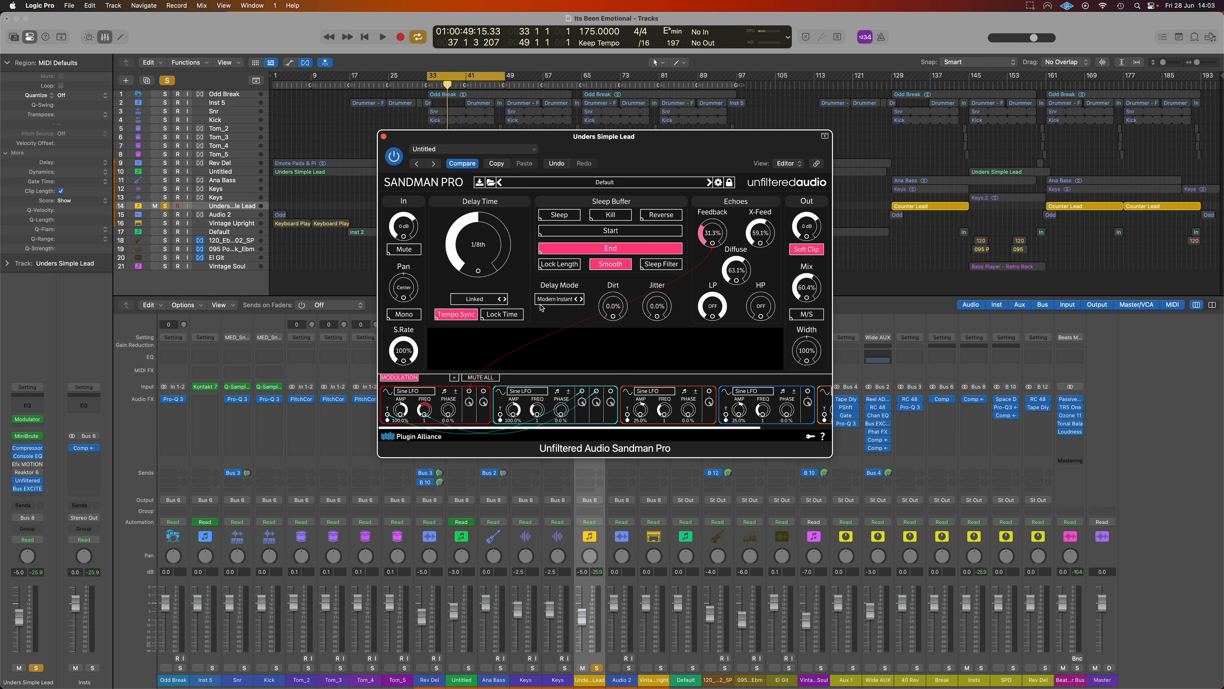
key("space")
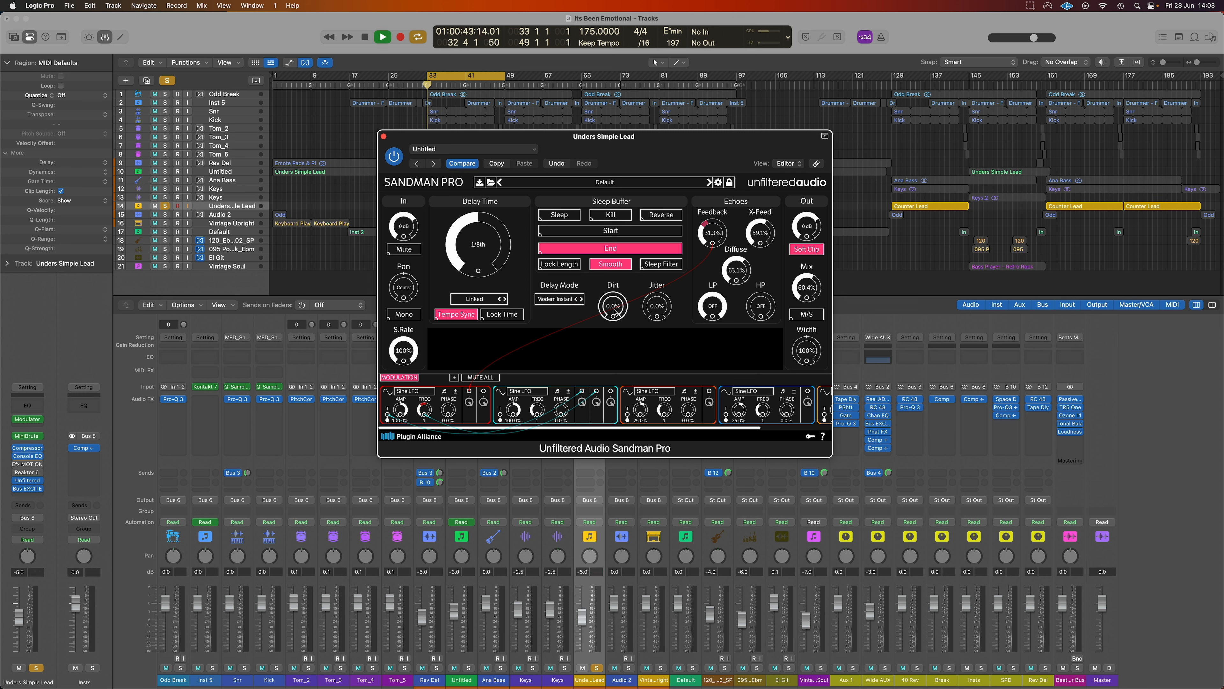
left_click_drag(614, 306, 665, 289)
left_click_drag(483, 249, 483, 232)
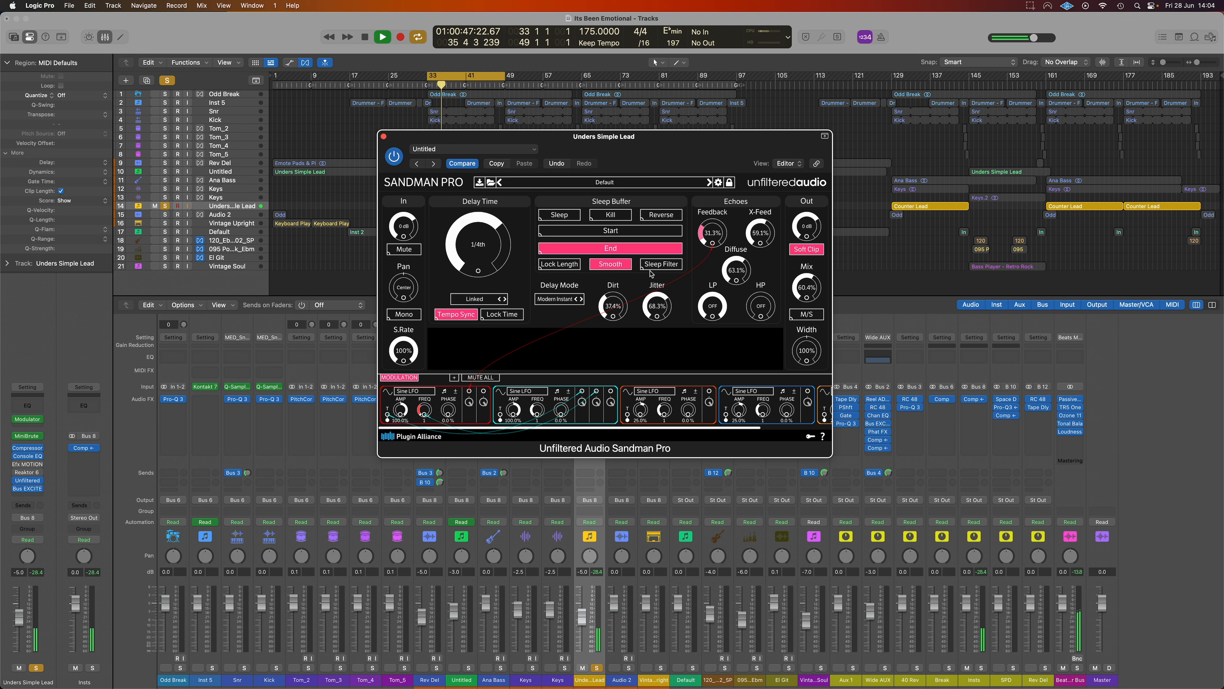
left_click(617, 228)
left_click_drag(680, 232, 532, 235)
mouse_move(807, 359)
left_mouse_down()
mouse_move(808, 299)
mouse_move(806, 353)
left_mouse_up()
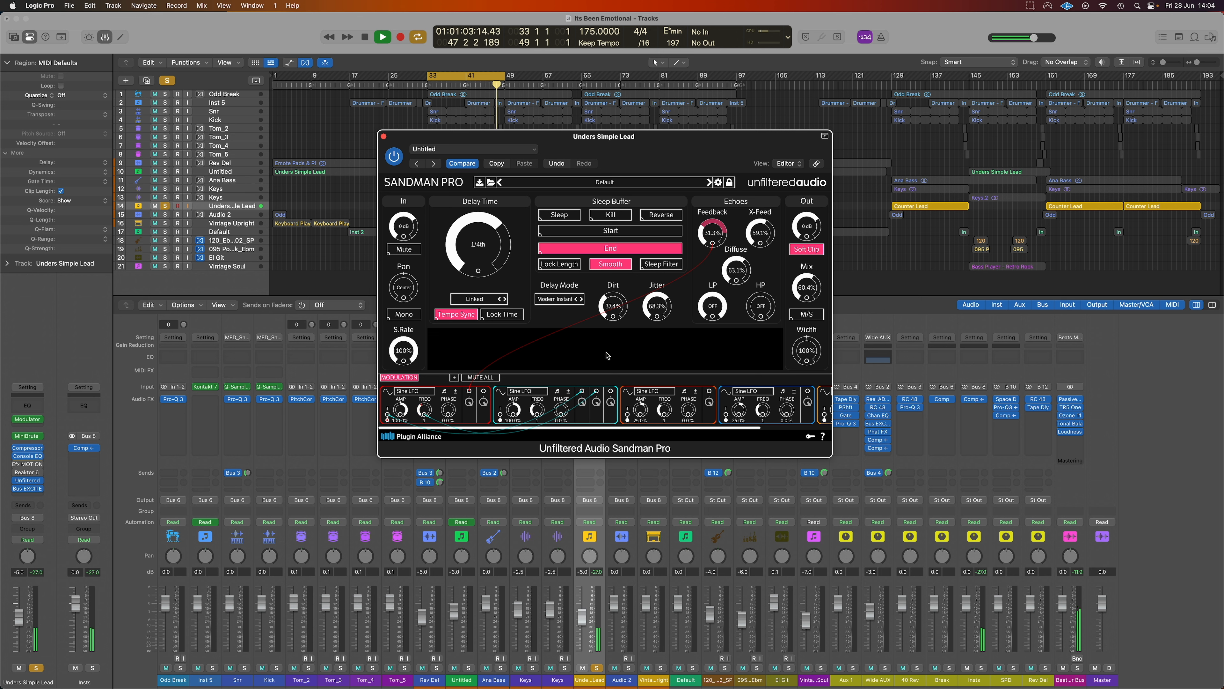
Step: Change the third modulator to a Saw/Tri LFO and patch its output to the output Width
left_click(654, 391)
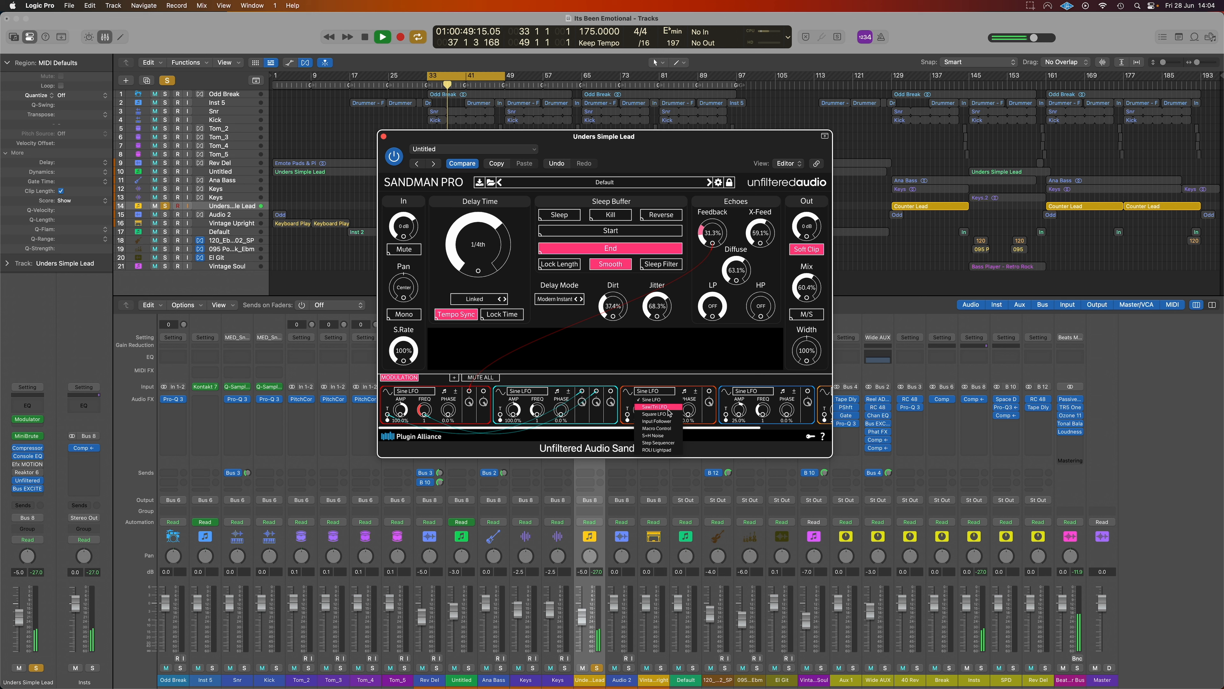
left_click(656, 406)
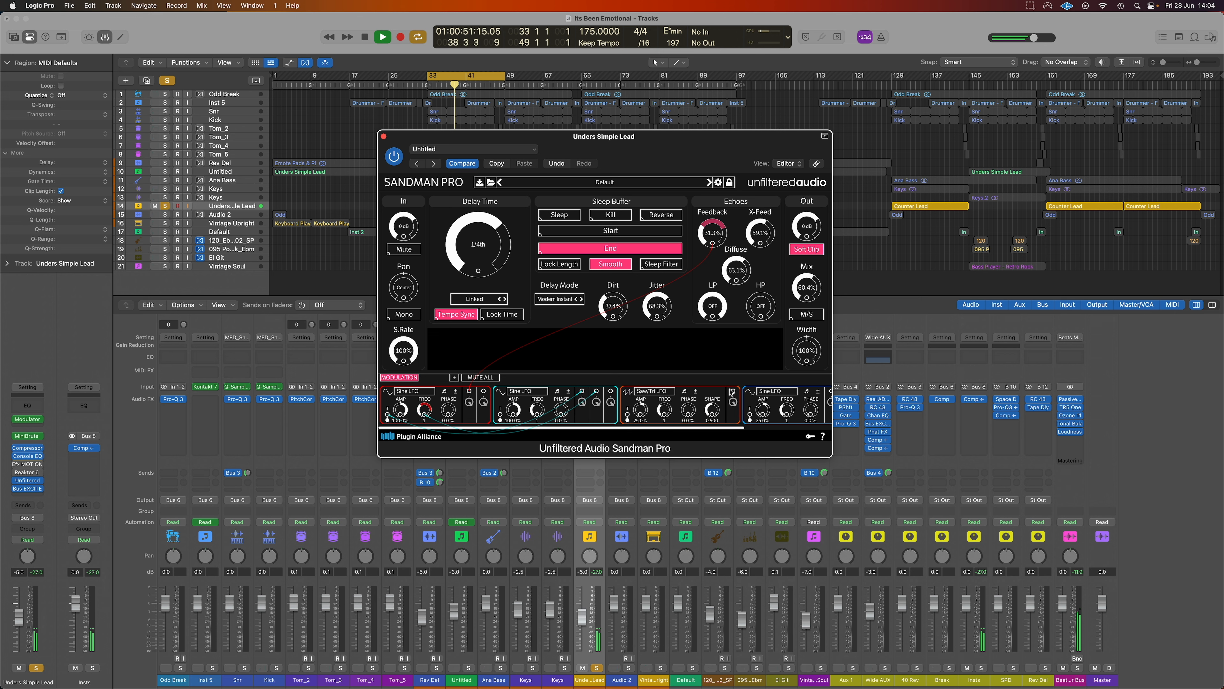
left_click_drag(733, 391, 816, 361)
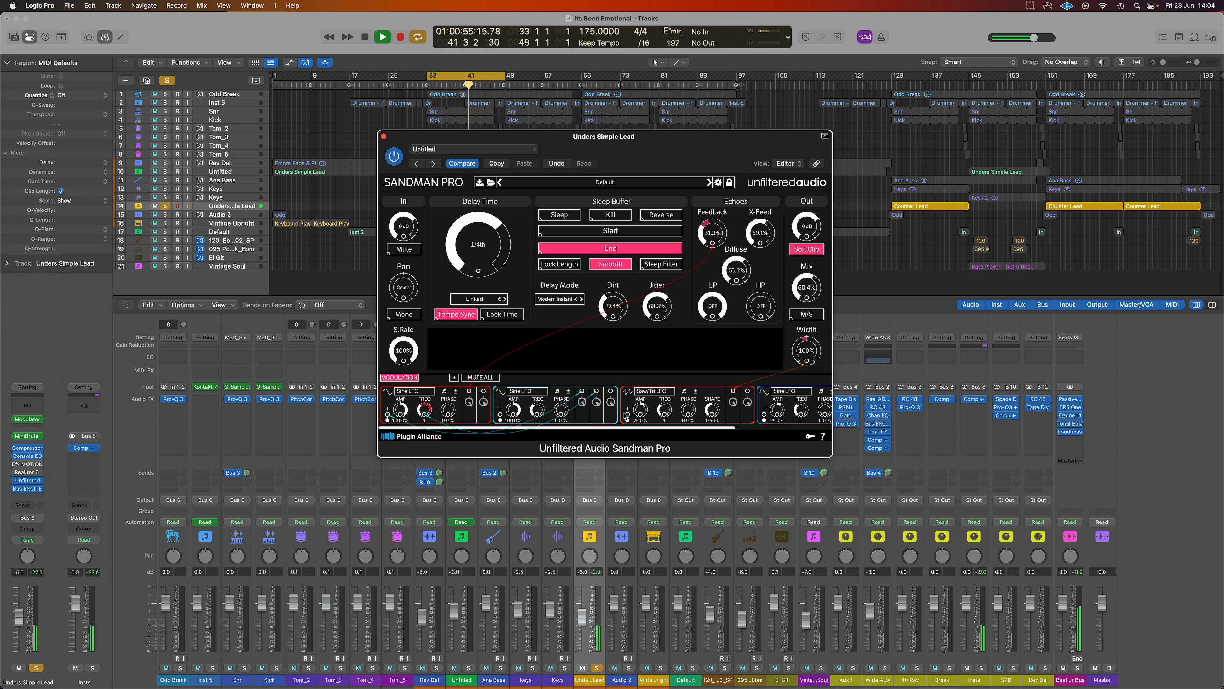
Step: Set the Saw/Tri LFO's amplitude to 100% and frequency to 1/16th, and set the output Width to 145%
left_click_drag(641, 410, 656, 359)
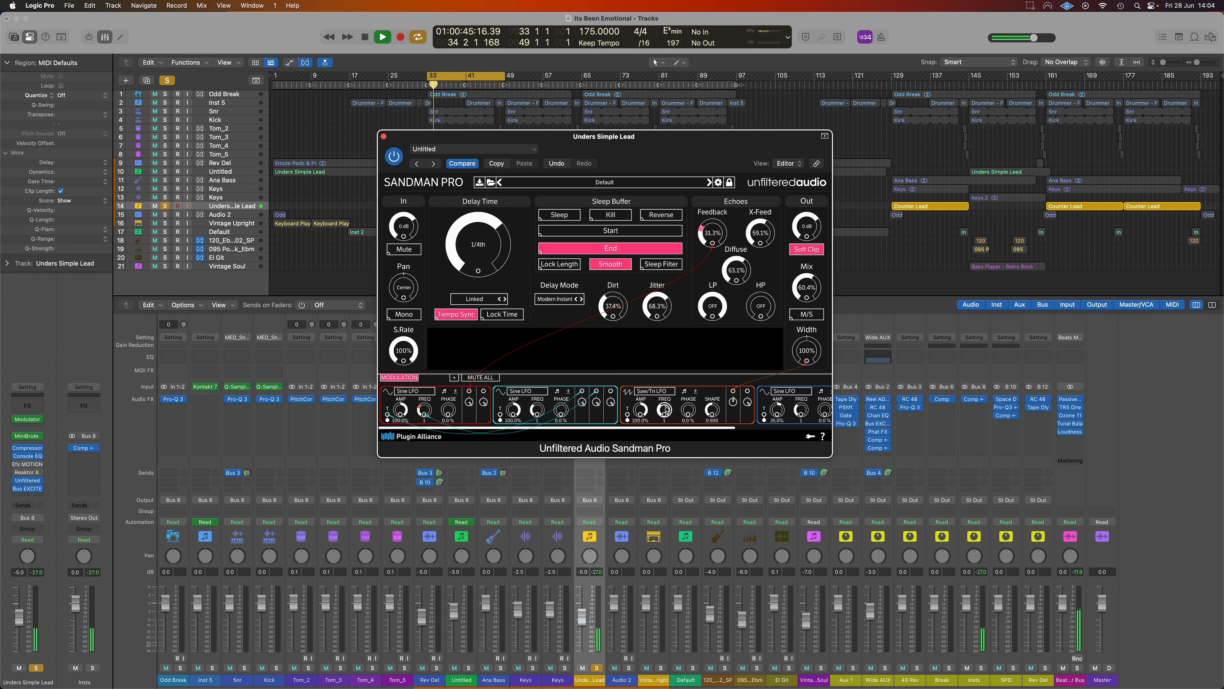
left_click_drag(666, 407, 685, 311)
left_click_drag(733, 403, 806, 354)
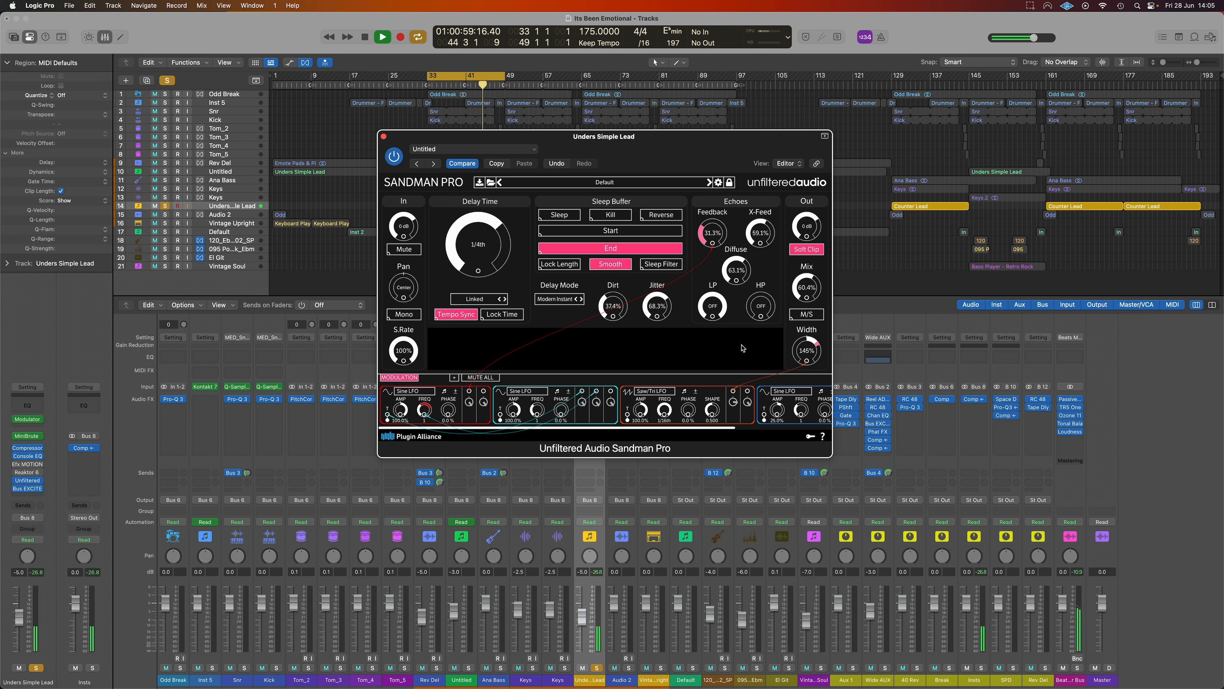
Step: Raise the echoes' high-pass filter cutoff, and compare the lead with Sandman Pro bypassed and active
mouse_move(715, 309)
left_mouse_down()
mouse_move(717, 397)
mouse_move(718, 311)
left_mouse_up()
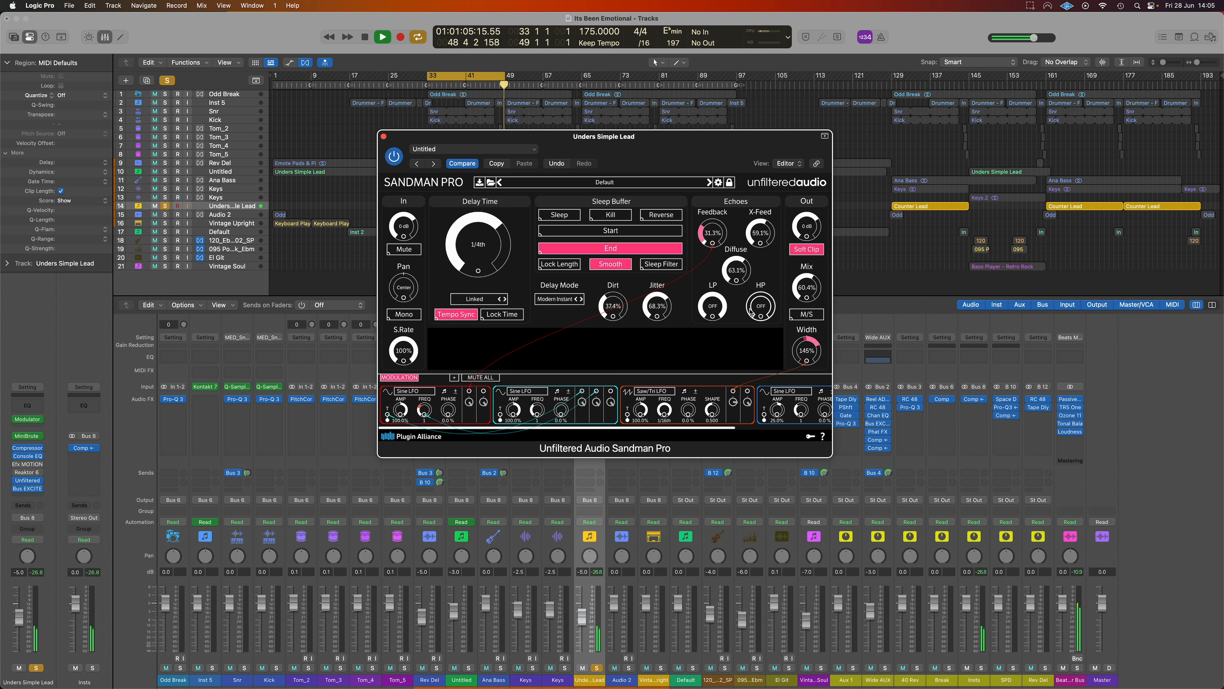
left_click_drag(761, 292, 763, 270)
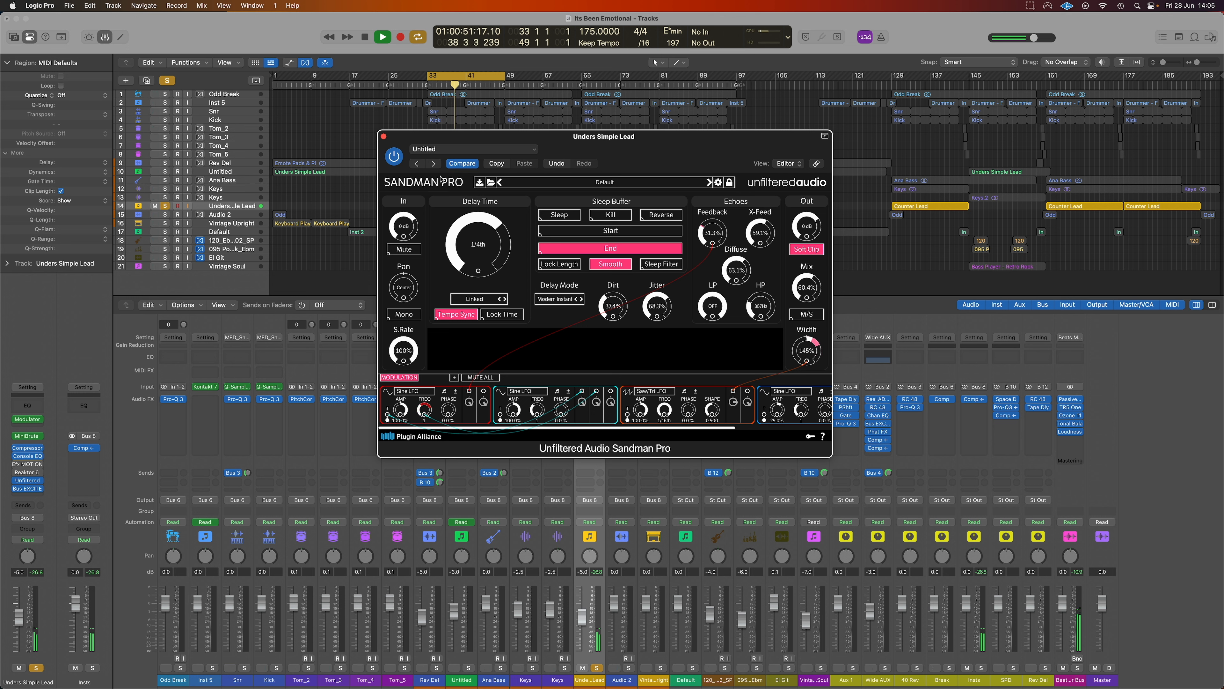
left_click(395, 158)
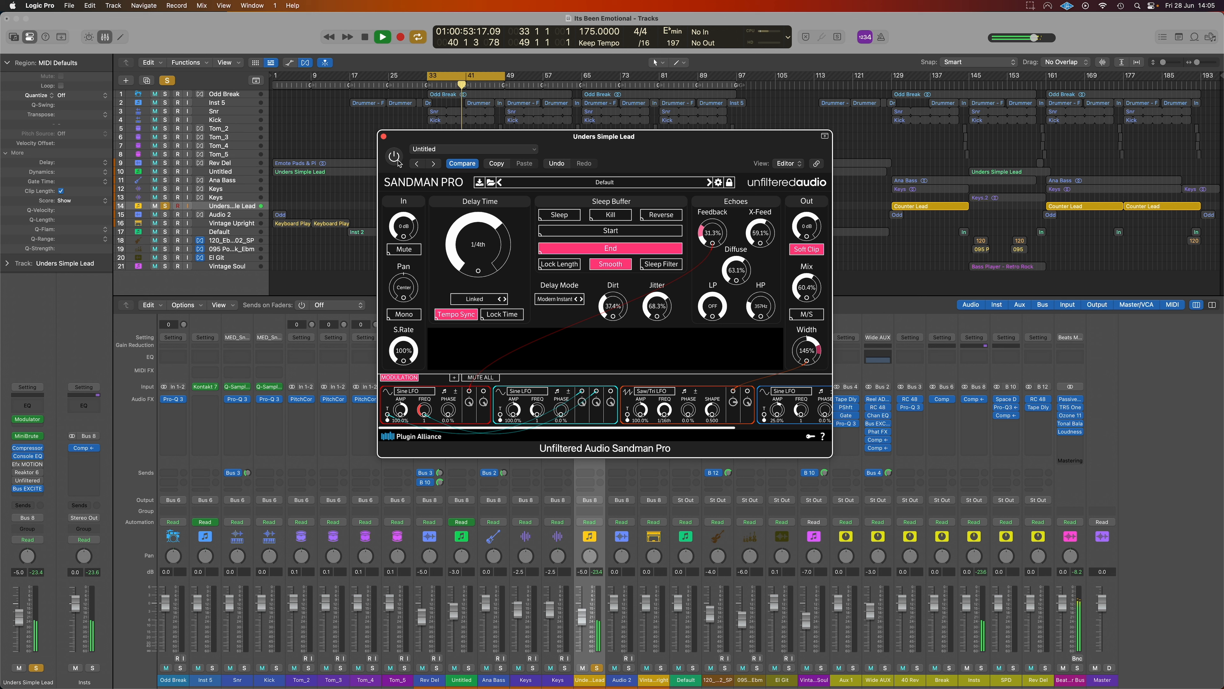
left_click(395, 158)
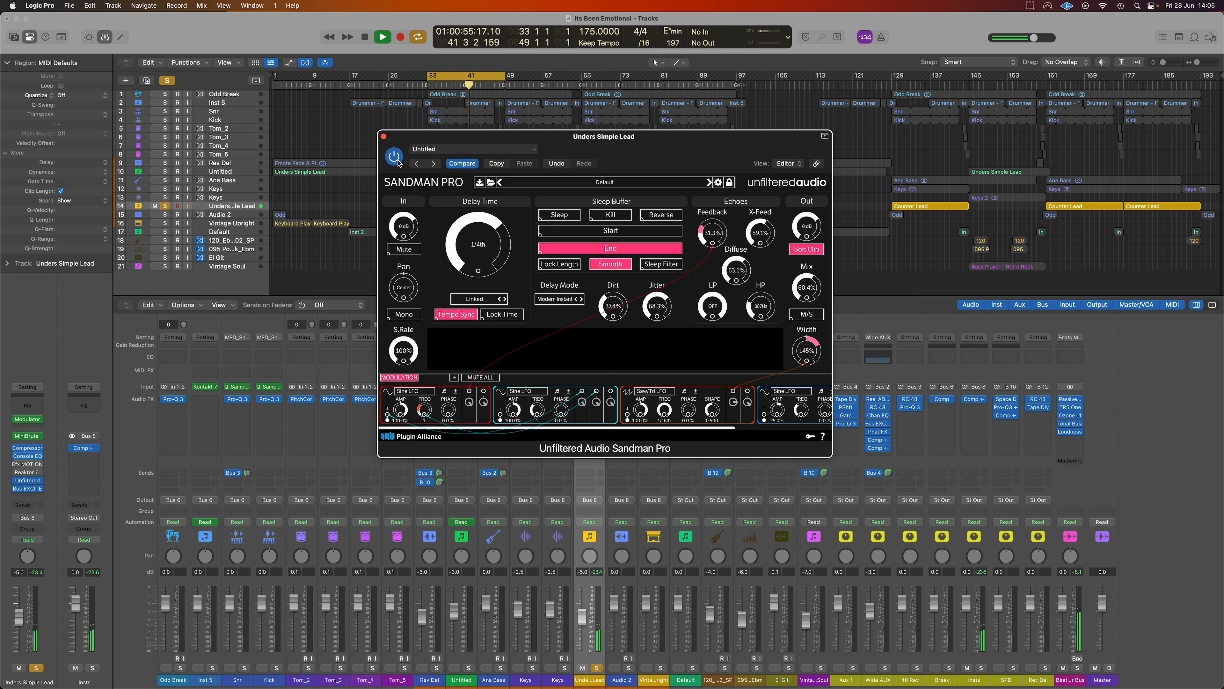